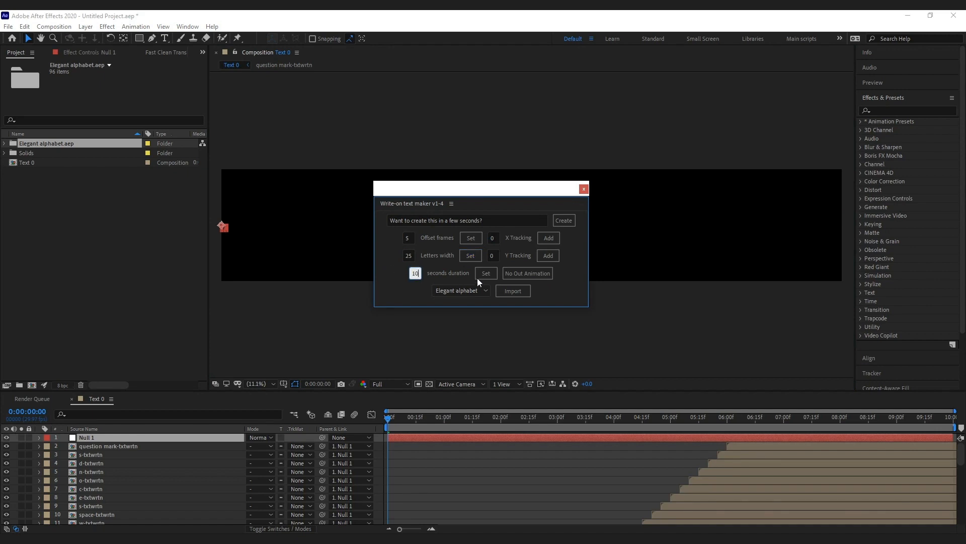
Dock the floating Write-on text maker panel alongside the Project panel.
drag(427, 205, 97, 278)
click(388, 384)
click(388, 422)
drag(410, 530, 399, 529)
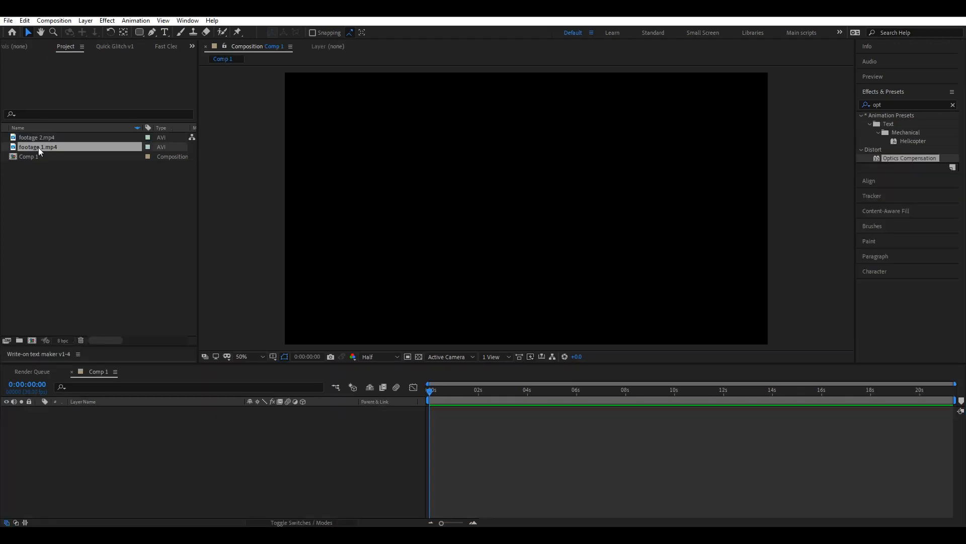
Create a composition from each of footage 1.mp4 and footage 2.mp4, and close their timelines to return to Comp 1.
drag(39, 146, 31, 337)
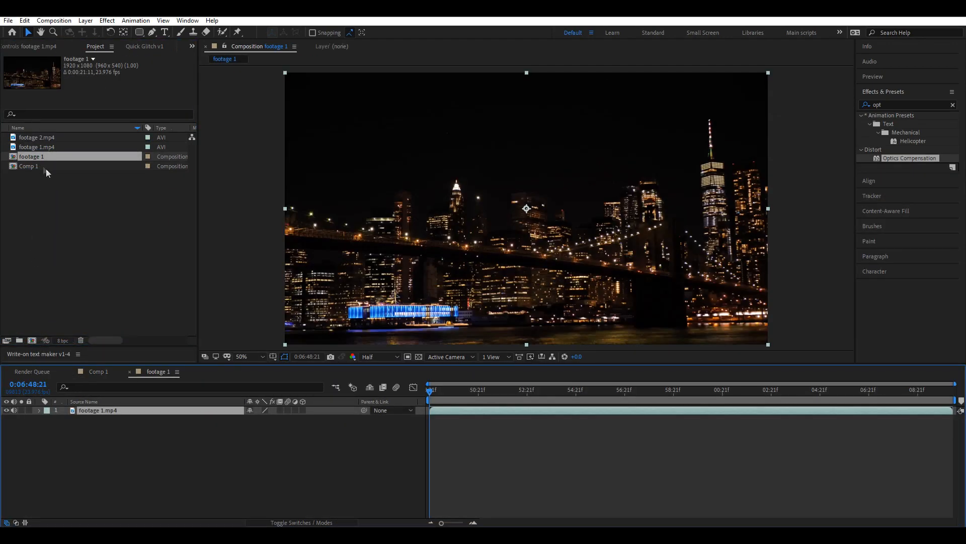
drag(44, 137, 32, 341)
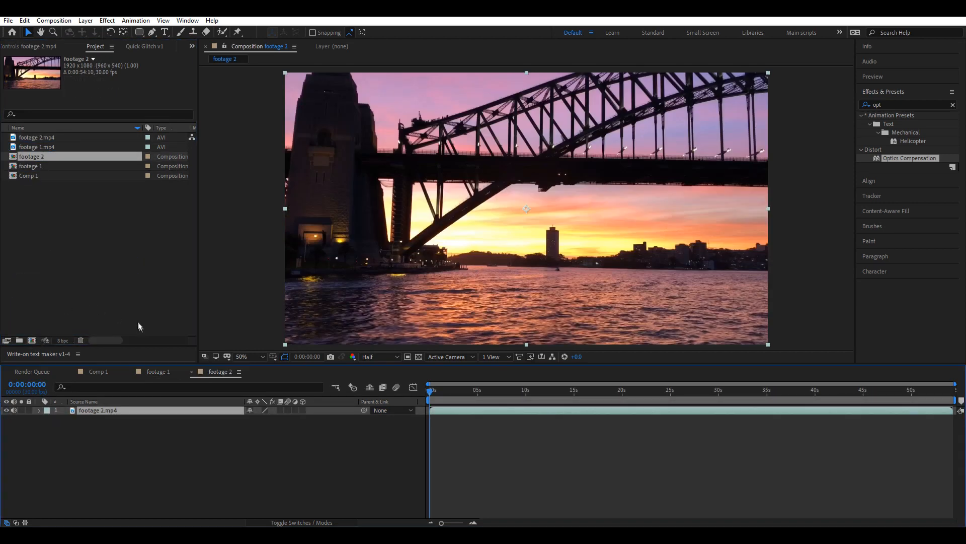
click(246, 472)
click(96, 372)
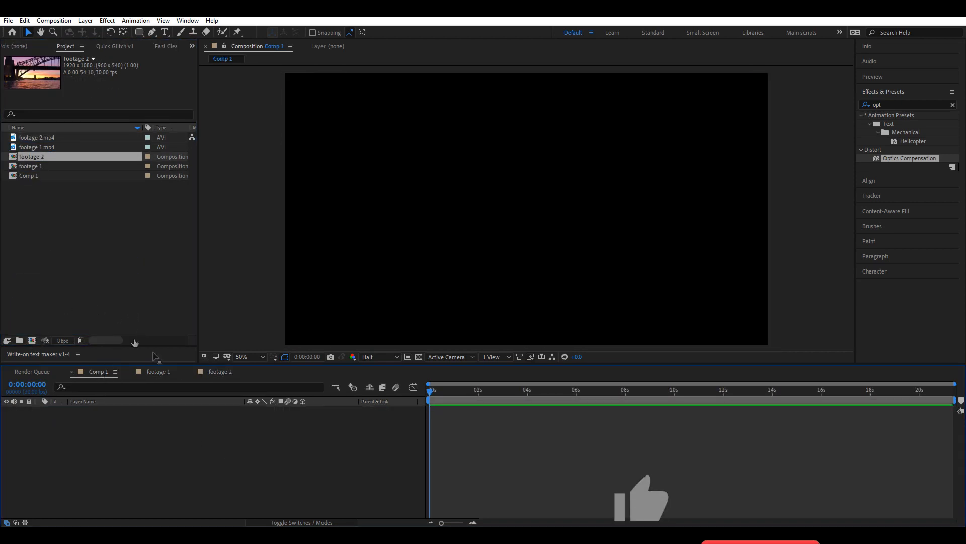
click(135, 371)
click(131, 371)
click(130, 372)
click(85, 262)
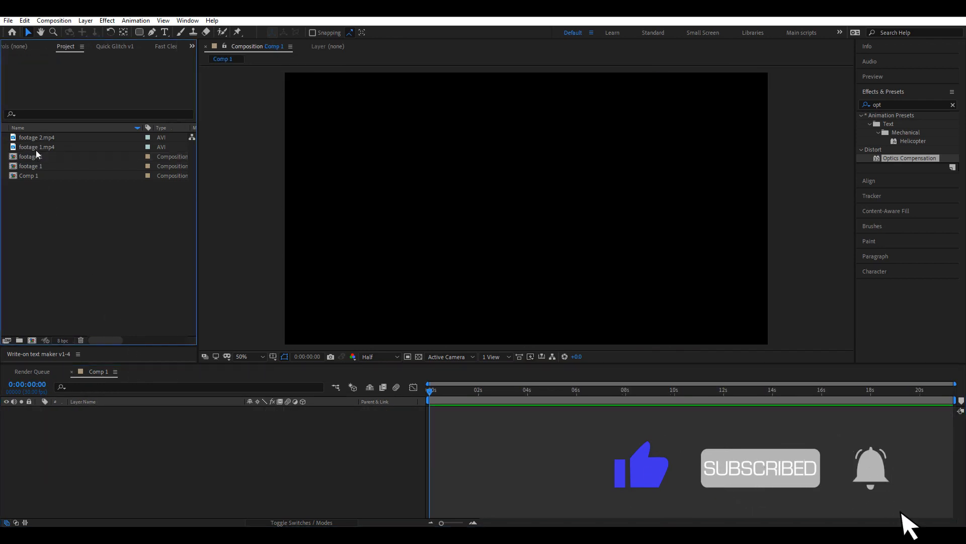
Add the footage 1 and footage 2 compositions to Comp 1 with footage 2 on top, and mute both layers' audio.
drag(40, 167, 272, 439)
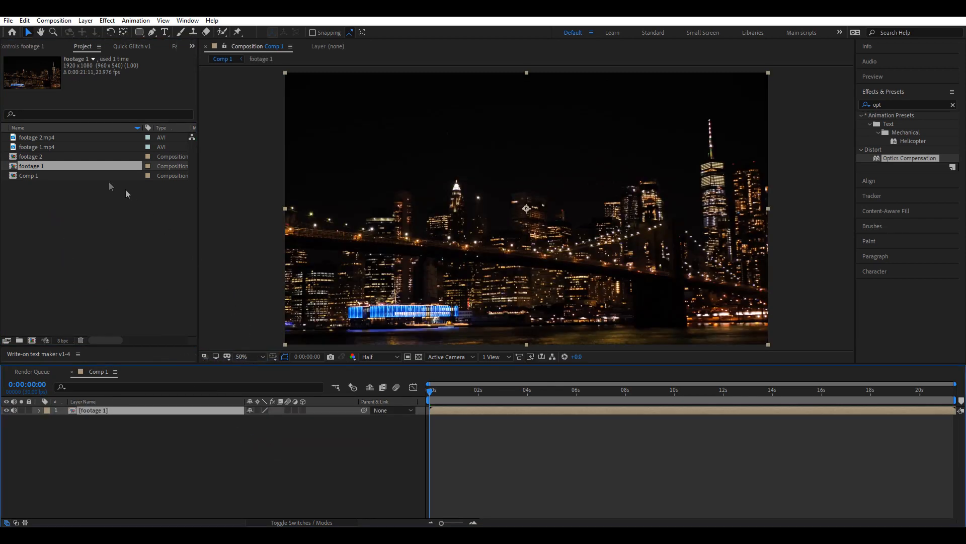
drag(37, 156, 128, 413)
click(14, 419)
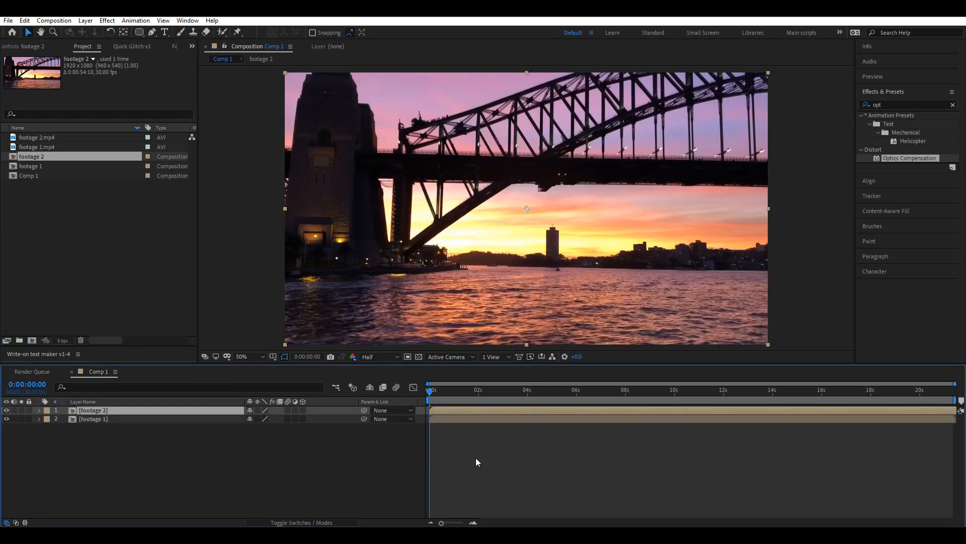
click(513, 457)
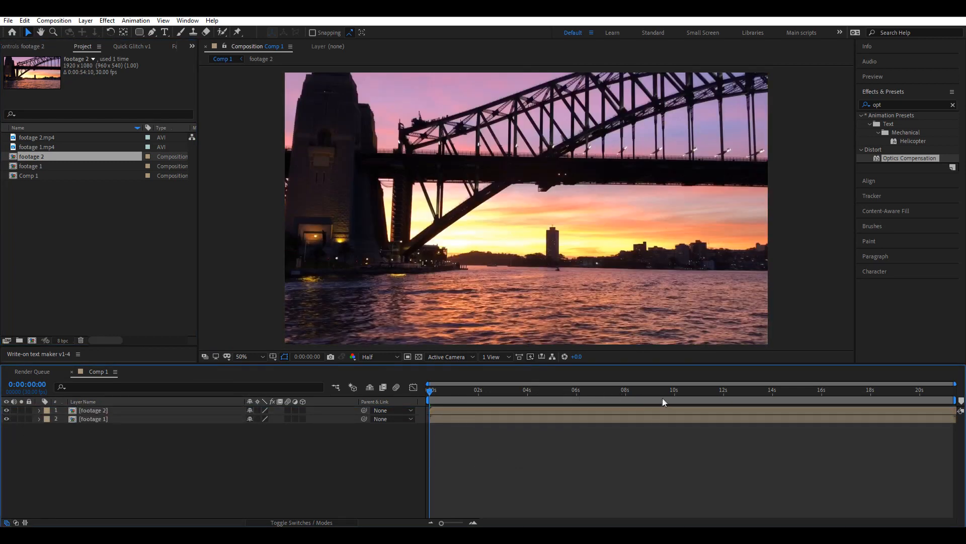
Move the footage 2 layer in time so that it starts at 0:00:05:00, and check the cut from footage 1.
click(551, 393)
drag(452, 409, 571, 416)
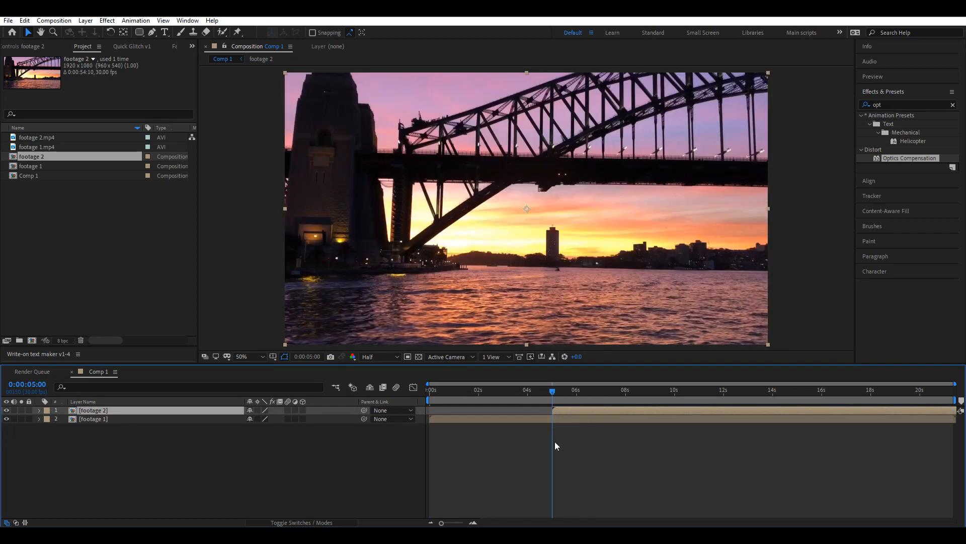
click(555, 442)
mouse_move(552, 393)
mouse_down()
mouse_move(539, 394)
mouse_move(580, 400)
mouse_move(551, 400)
mouse_up()
click(560, 410)
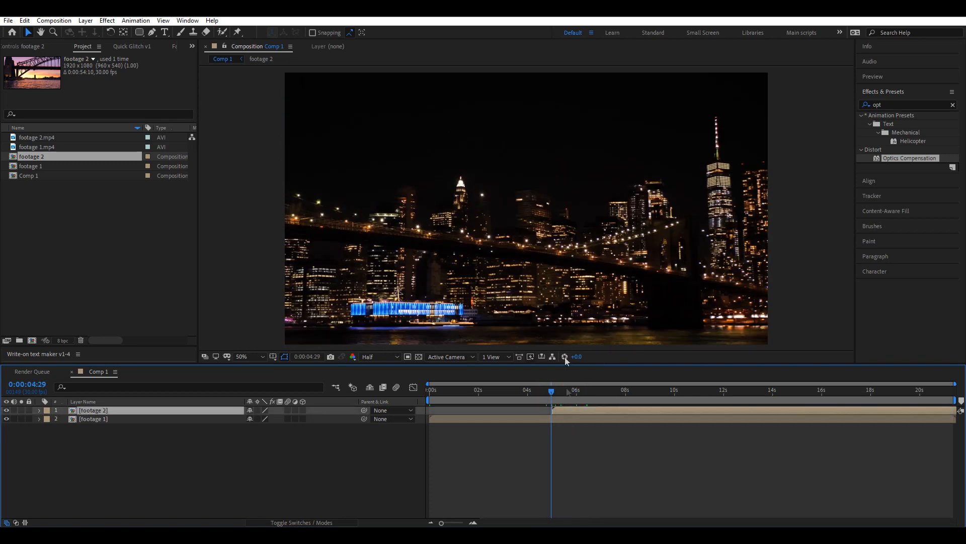
Enable Draft 3D and make both the footage 2 and footage 1 layers 3D.
scroll(550, 253, down, 2)
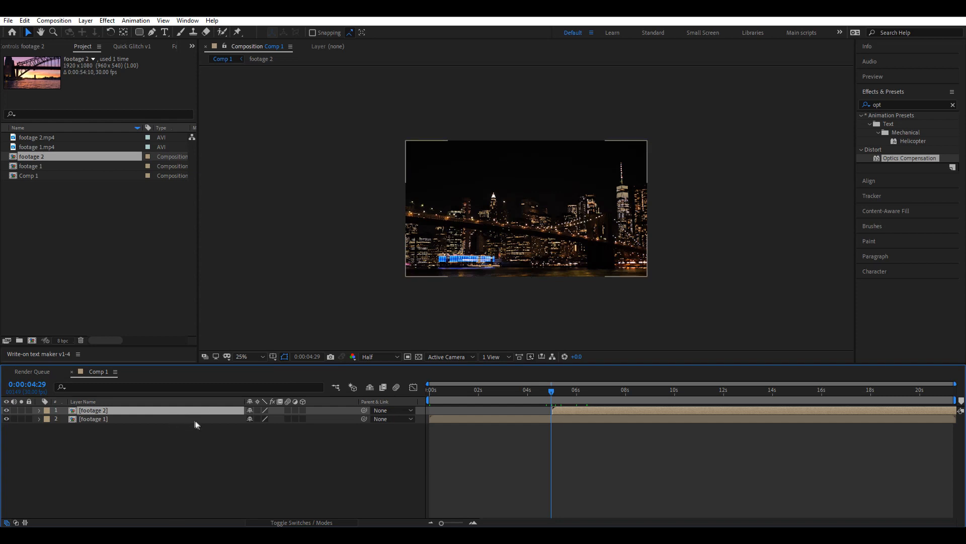
key(p)
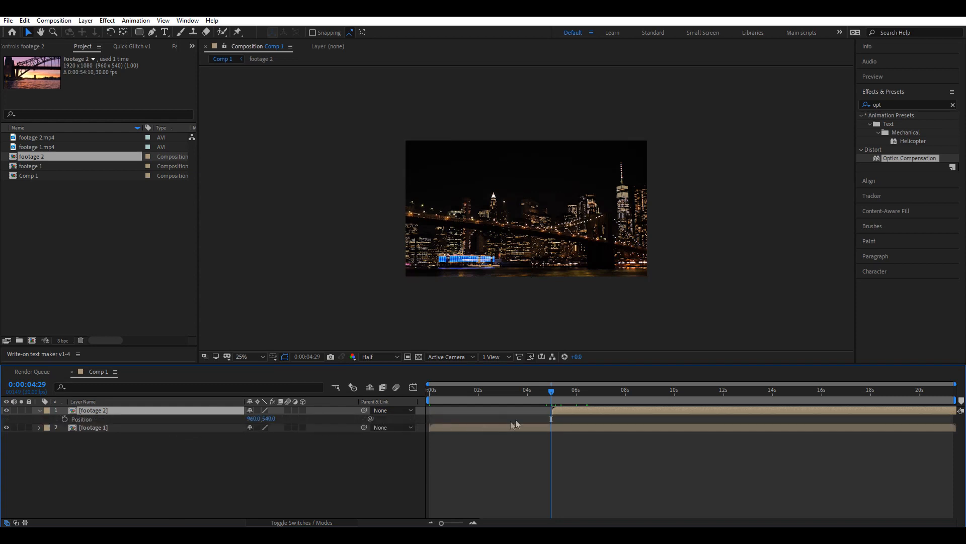
click(352, 388)
click(303, 411)
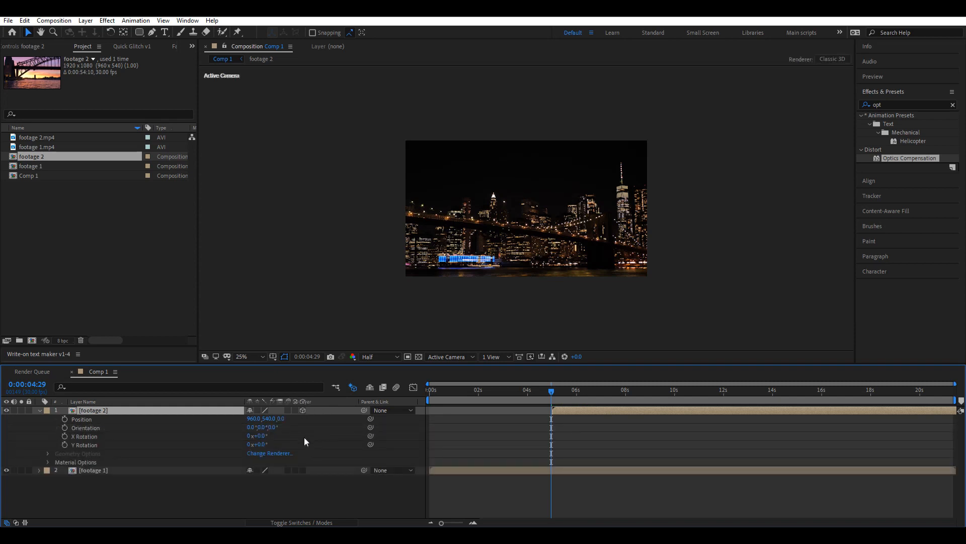
click(303, 470)
Add a 3D null object above the footage layers and collapse footage 2's properties.
right_click(344, 488)
mouse_move(405, 386)
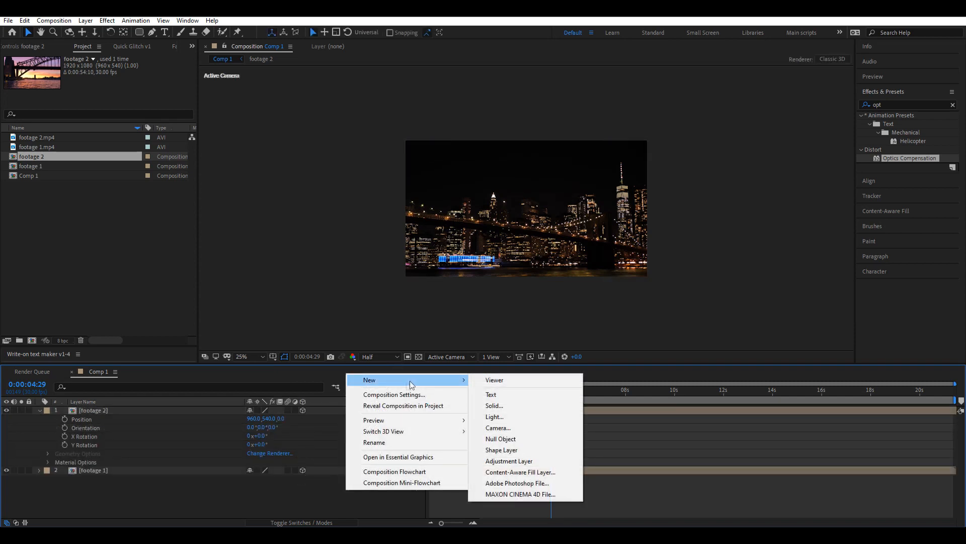
click(498, 439)
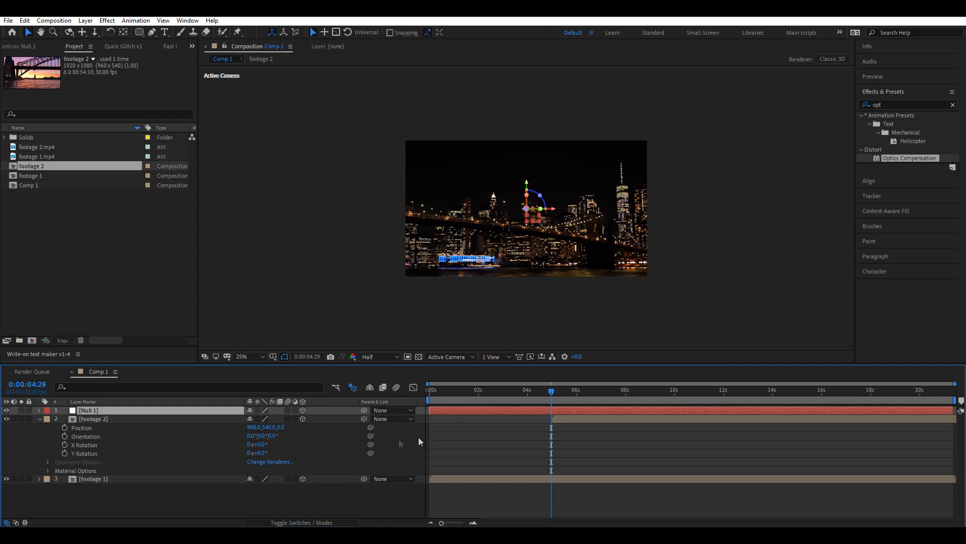
click(40, 419)
drag(123, 463, 114, 419)
click(254, 441)
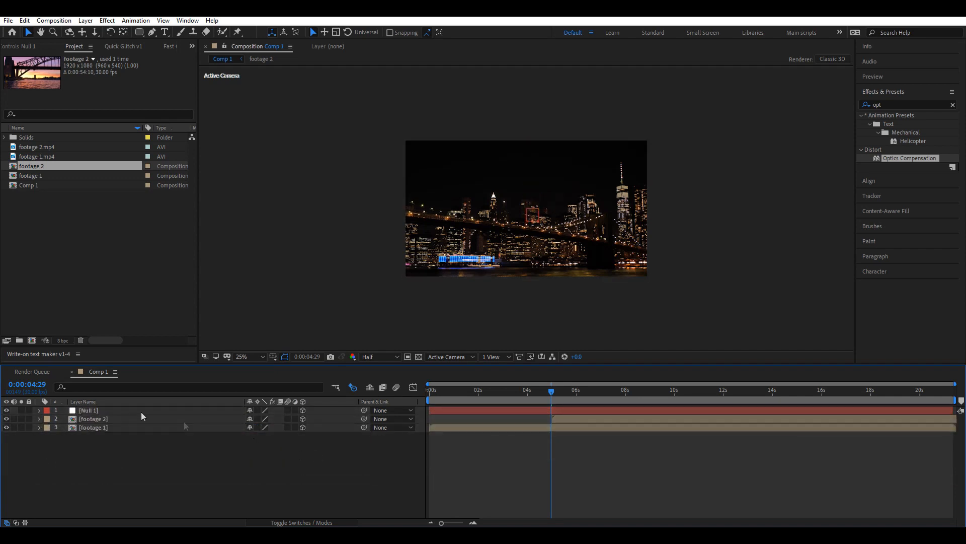
Solo footage 2 and move it straight up outside the composition frame, leaving a gap of about half a frame height.
click(95, 418)
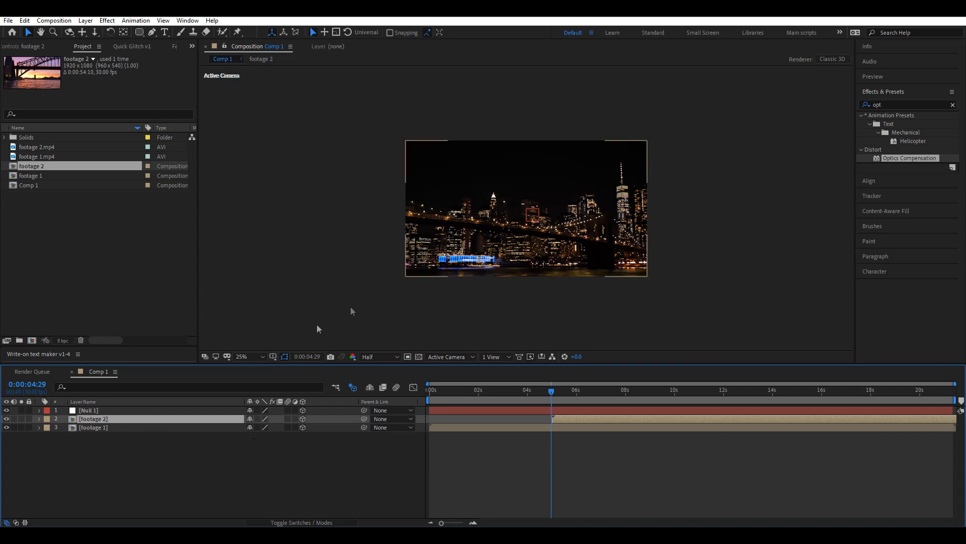
click(21, 418)
drag(557, 391, 574, 392)
click(582, 235)
drag(583, 235, 579, 43)
key(comma)
drag(562, 123, 560, 119)
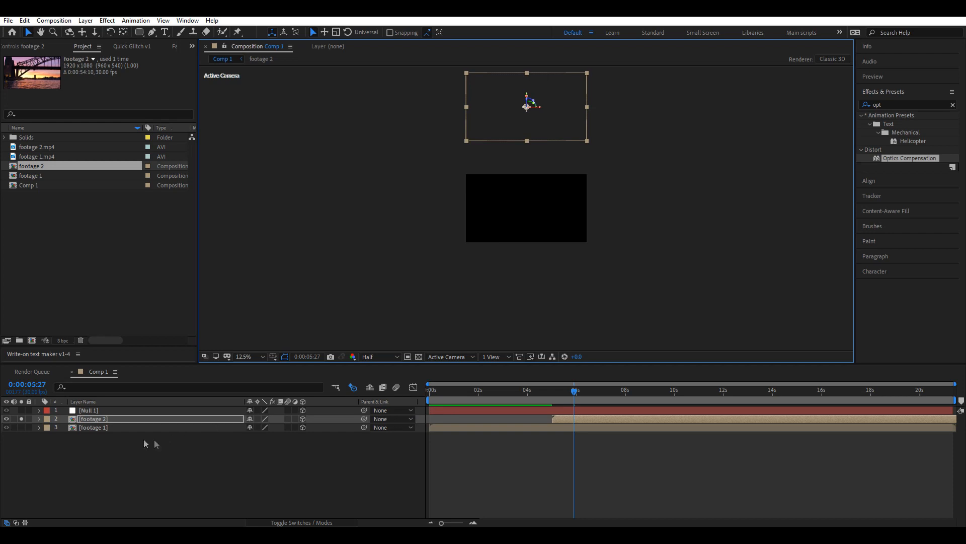
Turn off solo for footage 2 and parent both footage layers to Null 1.
click(13, 435)
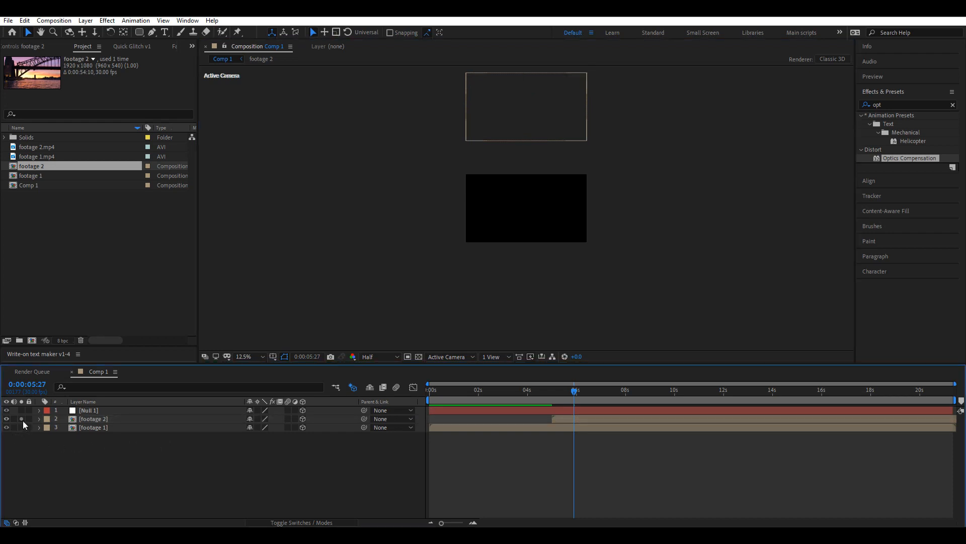
click(21, 418)
drag(110, 439, 104, 417)
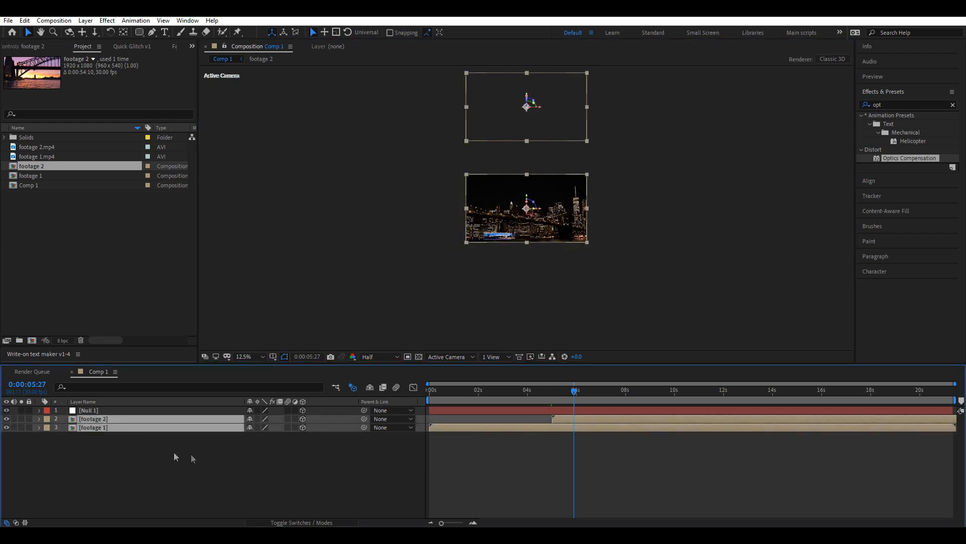
drag(135, 413, 91, 409)
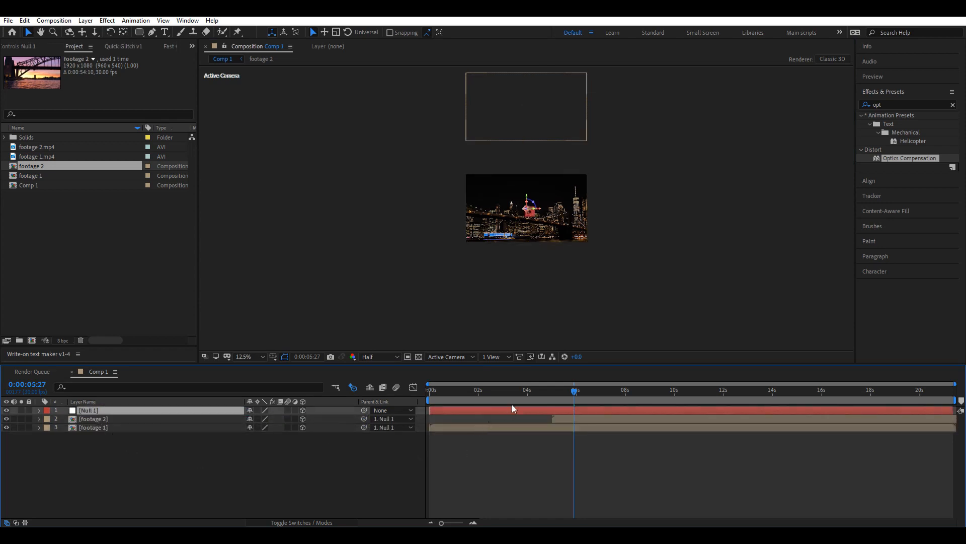
Set Scale and Anchor Point keyframes on Null 1 at 0:00:02:00.
mouse_move(485, 399)
mouse_down()
mouse_move(472, 396)
mouse_move(478, 401)
mouse_up()
key(p)
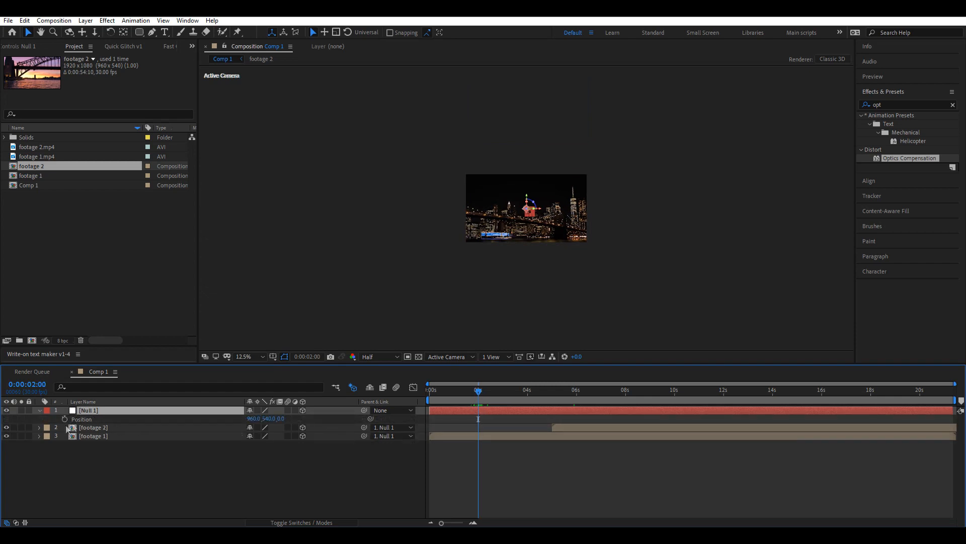
click(39, 410)
click(40, 410)
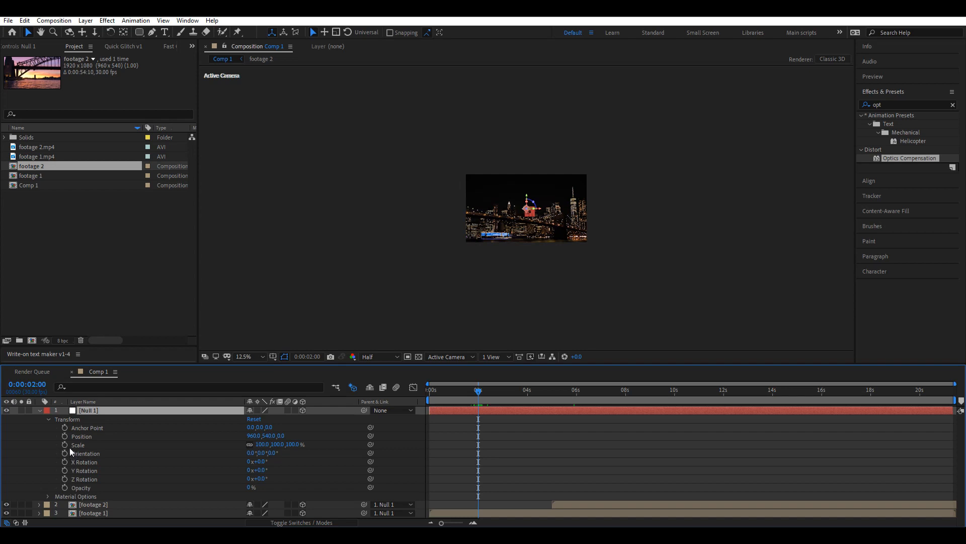
click(64, 445)
click(64, 427)
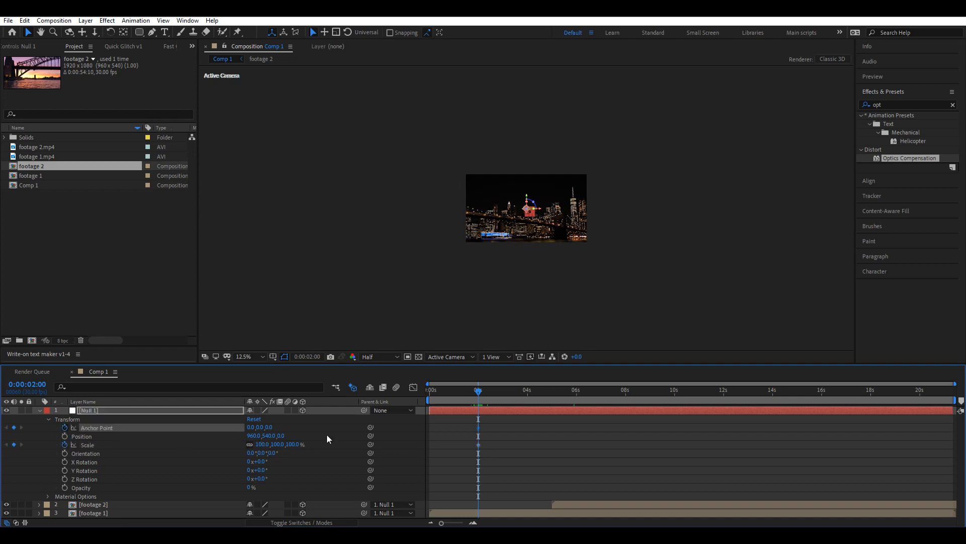
Add another Scale keyframe to Null 1 at 0:00:01:10.
drag(452, 524, 459, 524)
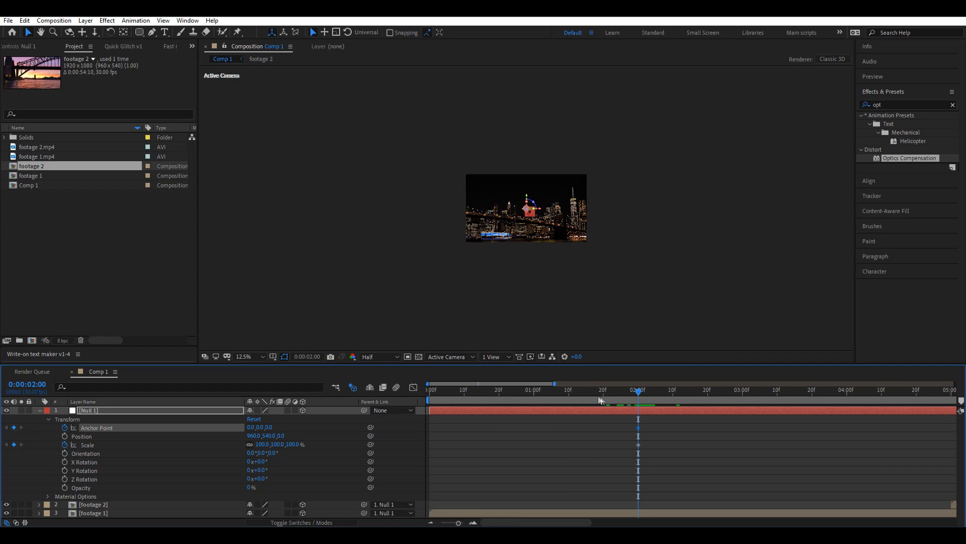
click(567, 398)
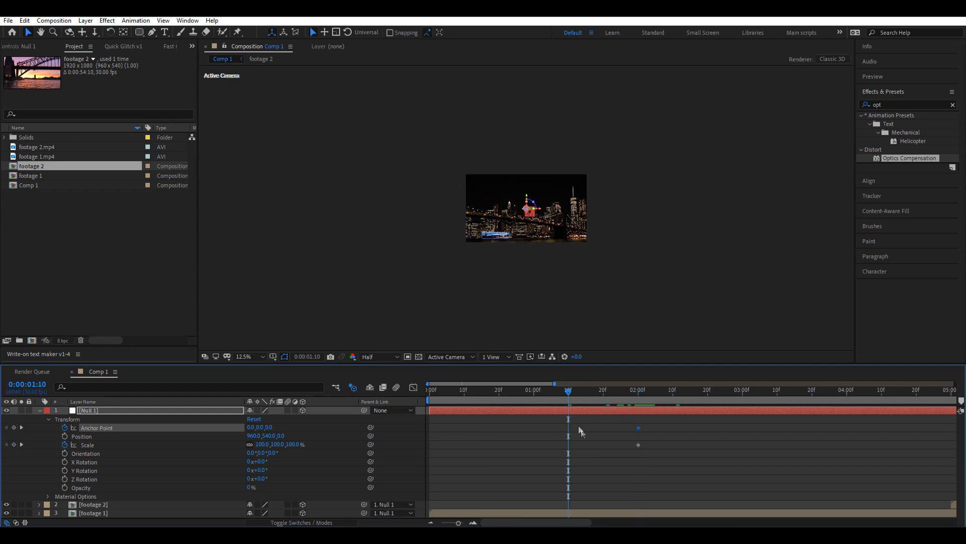
click(13, 444)
Set Null 1's Scale to 70% at the 0:00:02:00 keyframe.
click(21, 444)
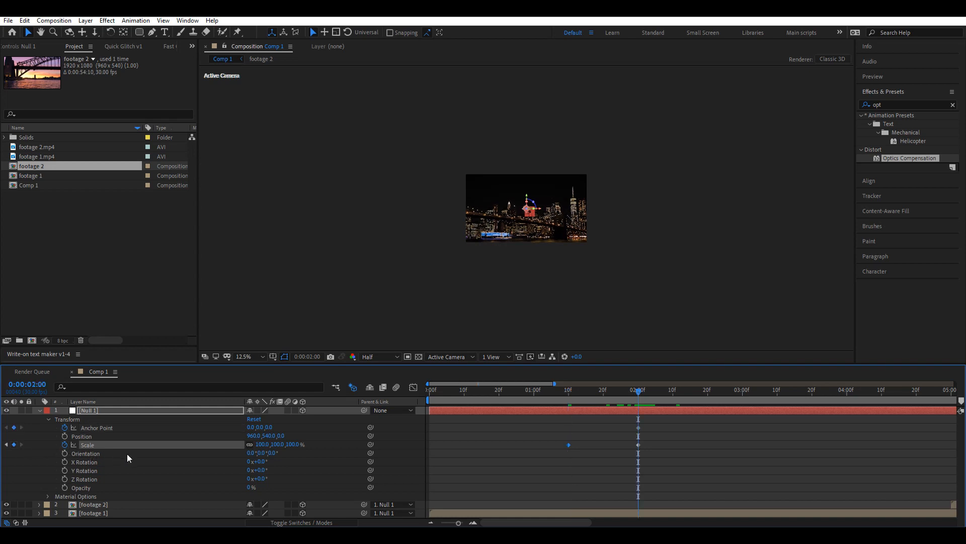
drag(259, 447, 242, 445)
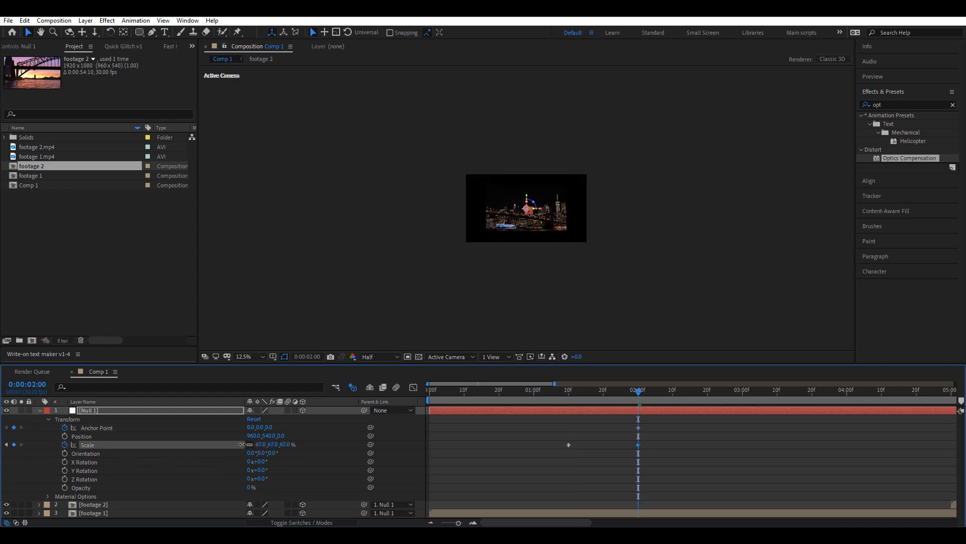
click(260, 445)
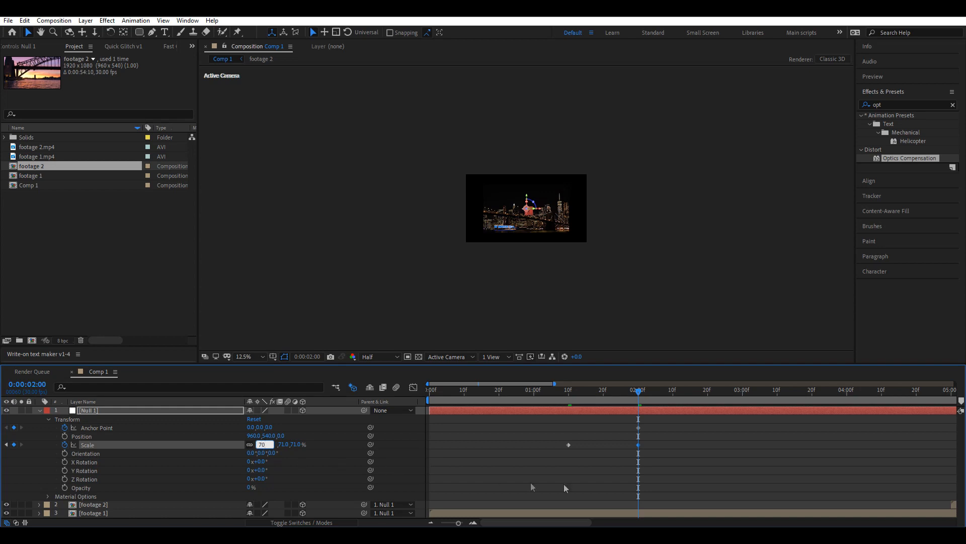
text(70.0,70.0)
click(599, 473)
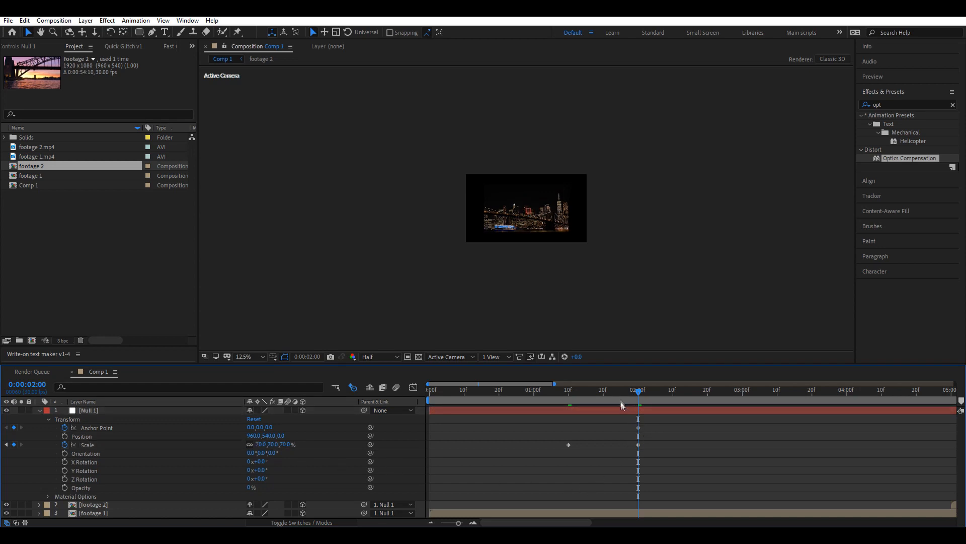
Move Null 1's Anchor Point keyframe and second Scale keyframe to 0:00:01:25.
click(620, 395)
mouse_move(638, 445)
mouse_down()
mouse_move(621, 450)
mouse_move(626, 432)
mouse_up()
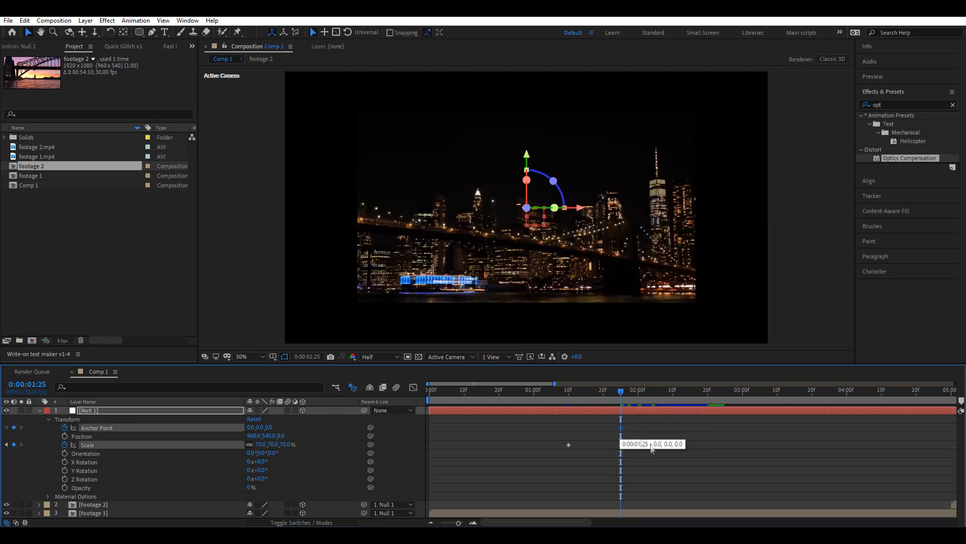
click(654, 449)
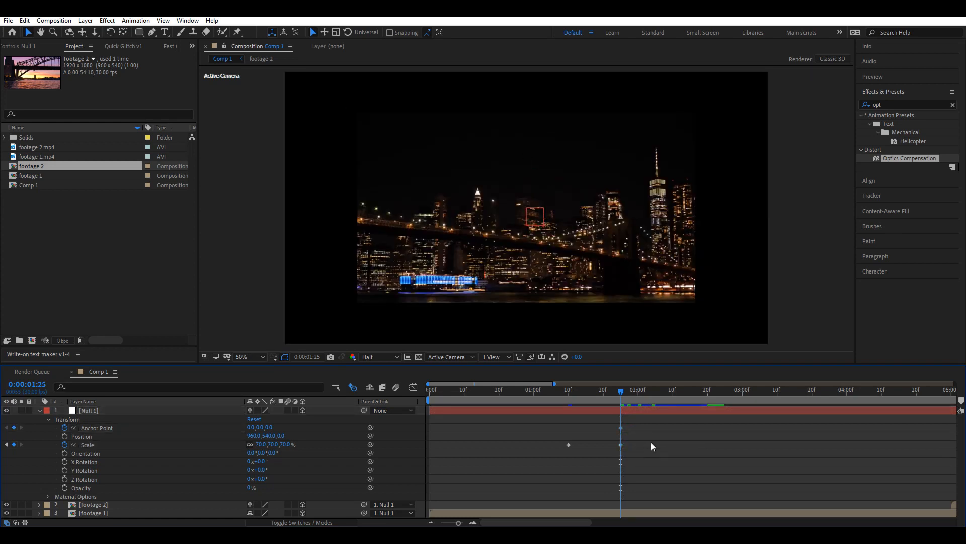
Shift the footage 2 layer earlier so that it starts just after Null 1's 0:00:01:25 keyframes.
drag(954, 505, 721, 507)
click(725, 392)
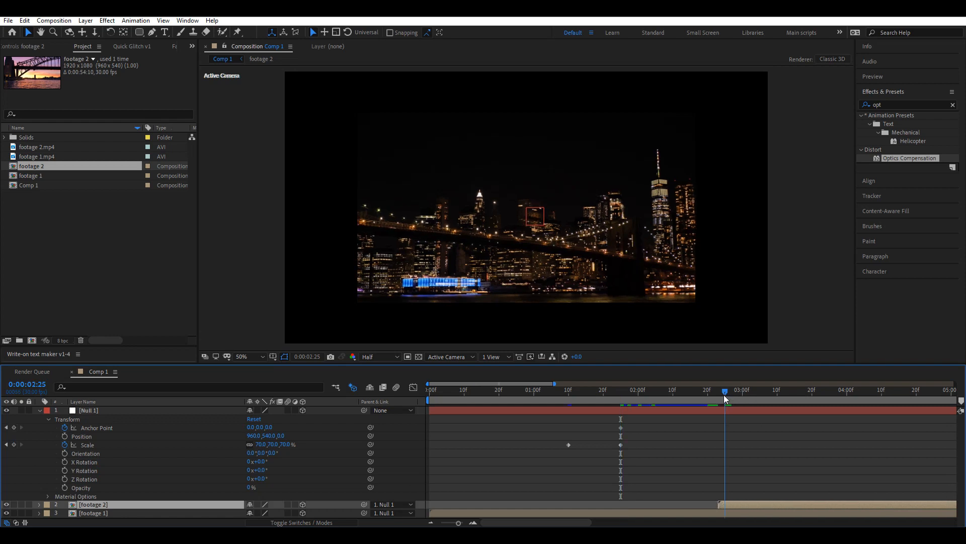
drag(723, 506, 631, 501)
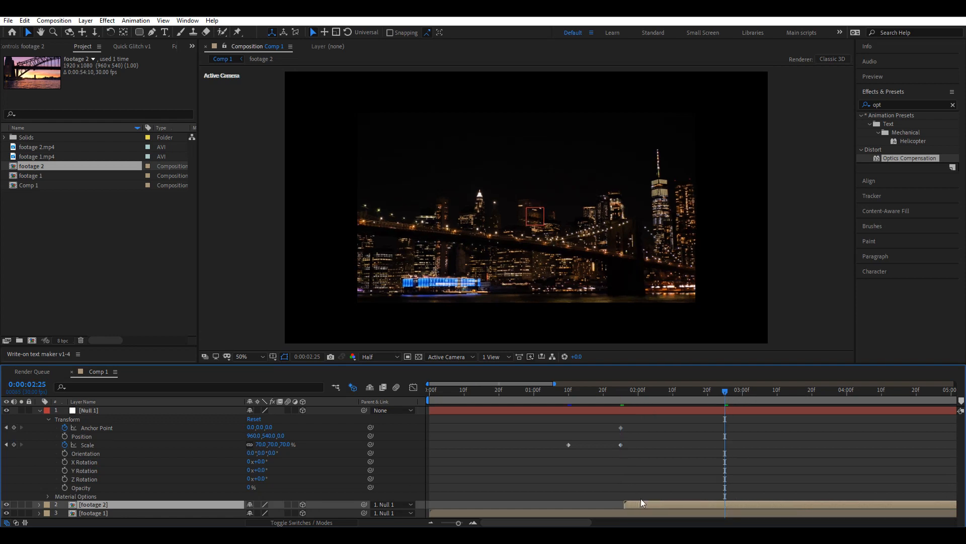
click(395, 439)
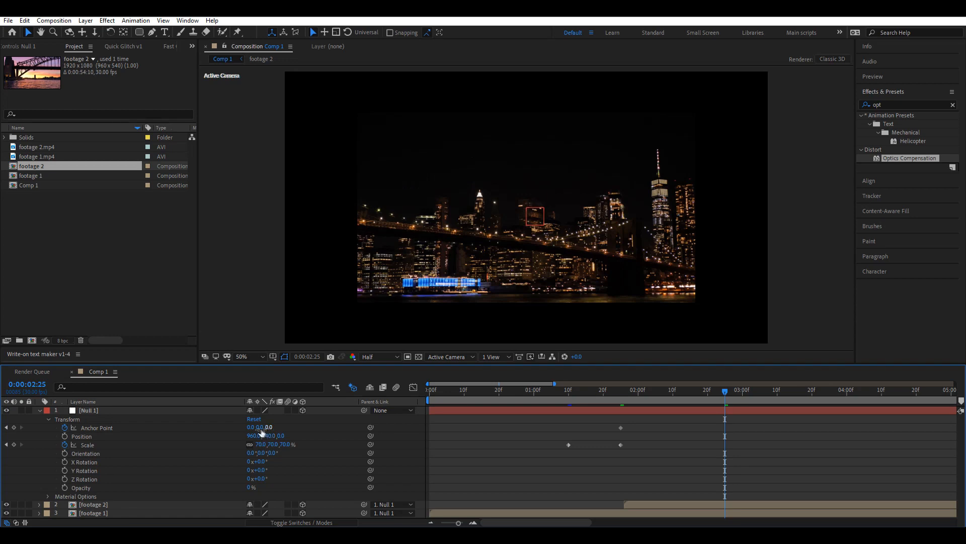
Set Null 1's Anchor Point Y value to -1600 at 0:00:02:25 to bring footage 2 into the frame.
drag(278, 428, 87, 425)
drag(237, 426, 7, 413)
drag(268, 431, 44, 414)
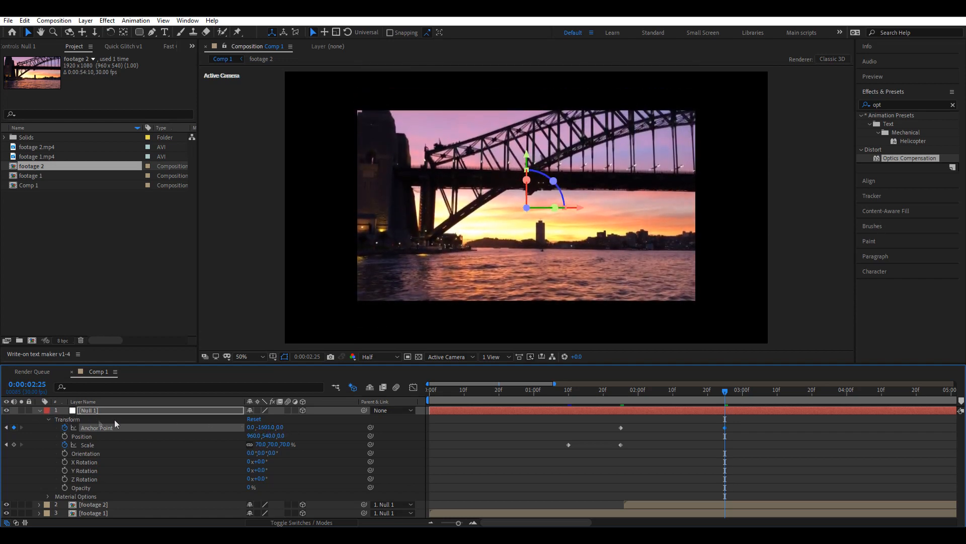
click(267, 428)
text(-1600)
key(Return)
click(638, 474)
Preview the vertical move between the clips starting from 0:00:01:05.
drag(604, 396, 550, 398)
key(space)
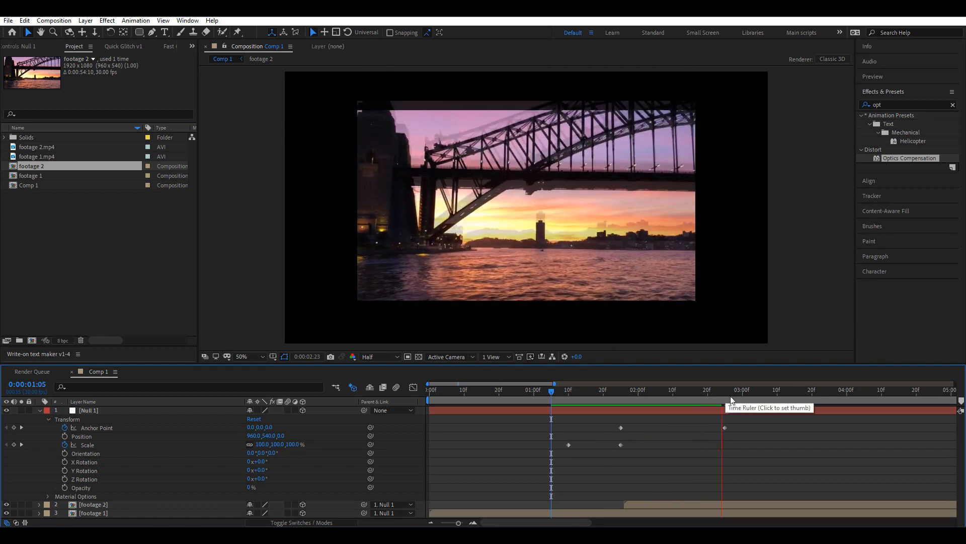
key(space)
Add a Scale keyframe to Null 1 at 0:00:02:25 and set its Scale to 100% at 0:00:03:10.
drag(769, 393, 725, 393)
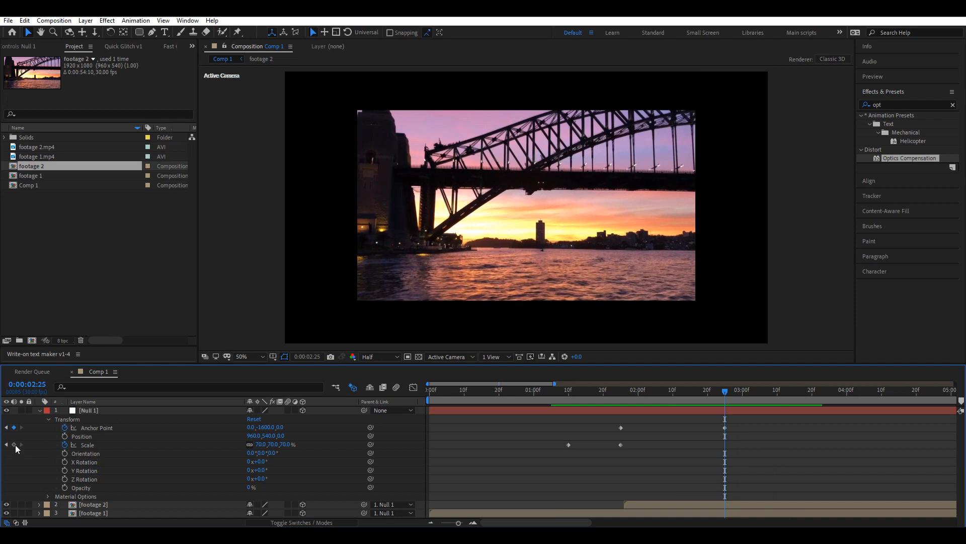
click(14, 445)
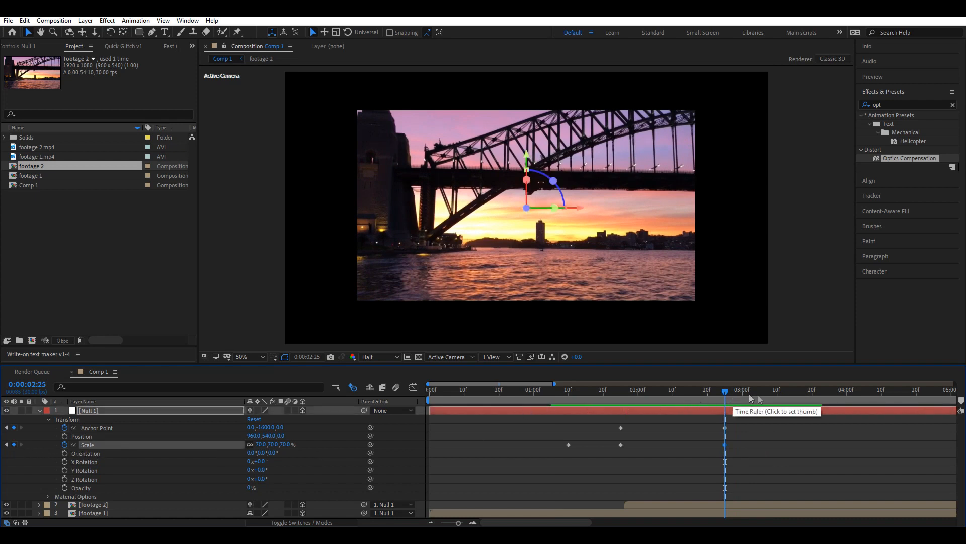
drag(724, 402, 778, 400)
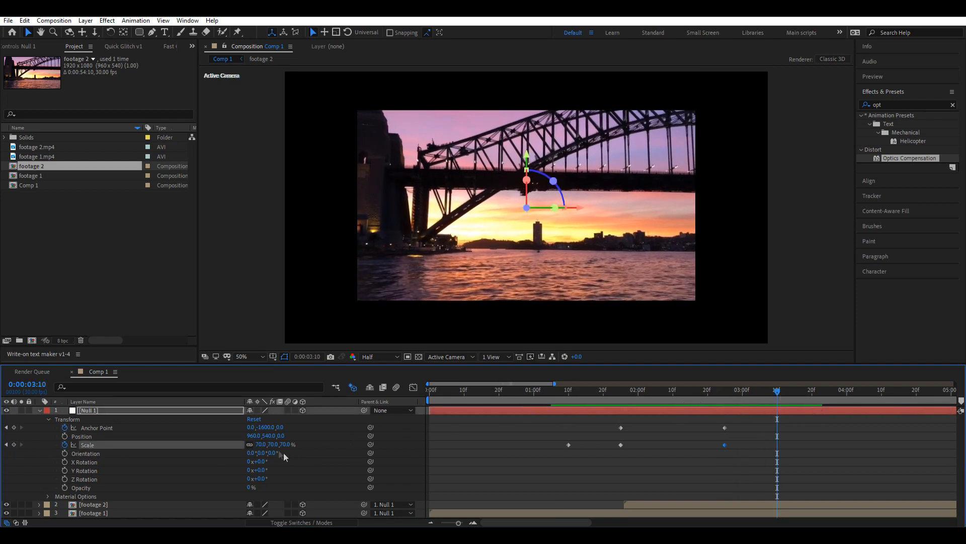
click(261, 445)
text(100)
key(Return)
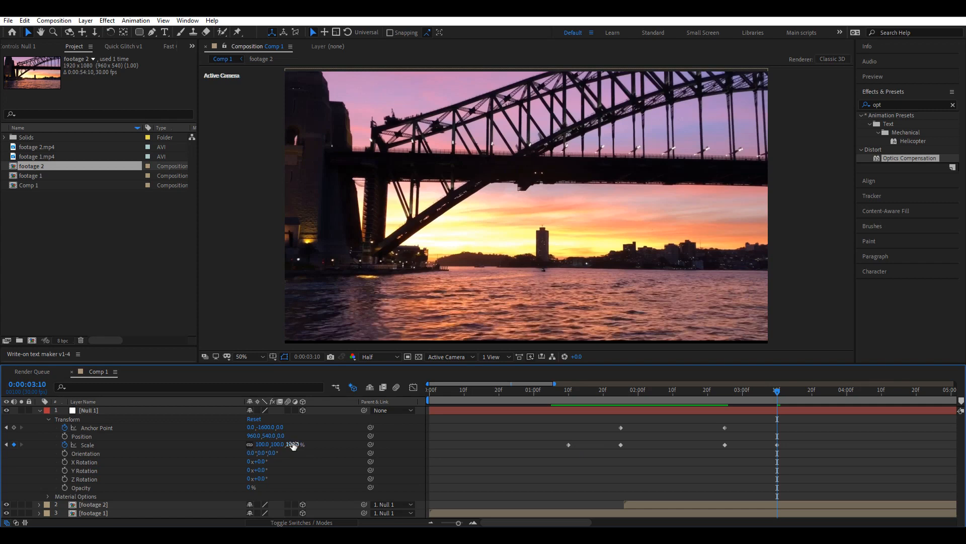
Adjust Null 1's Anchor Point Y value to -1614 and move the resulting keyframe to 0:00:02:25.
drag(270, 427, 264, 428)
drag(778, 427, 725, 430)
click(731, 435)
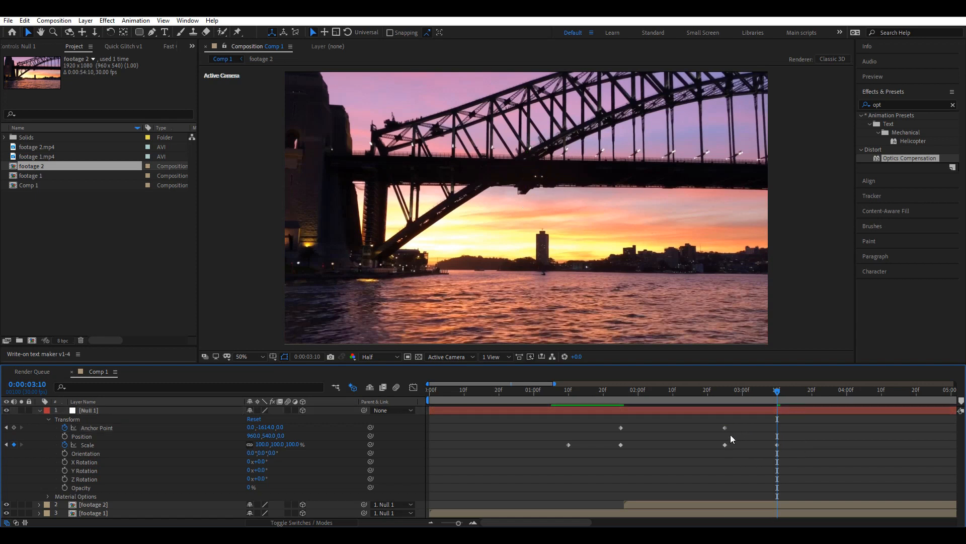
Play the whole transition from the start of the composition, and replay it from 0:00:00:24.
click(671, 312)
click(696, 481)
key(Home)
key(space)
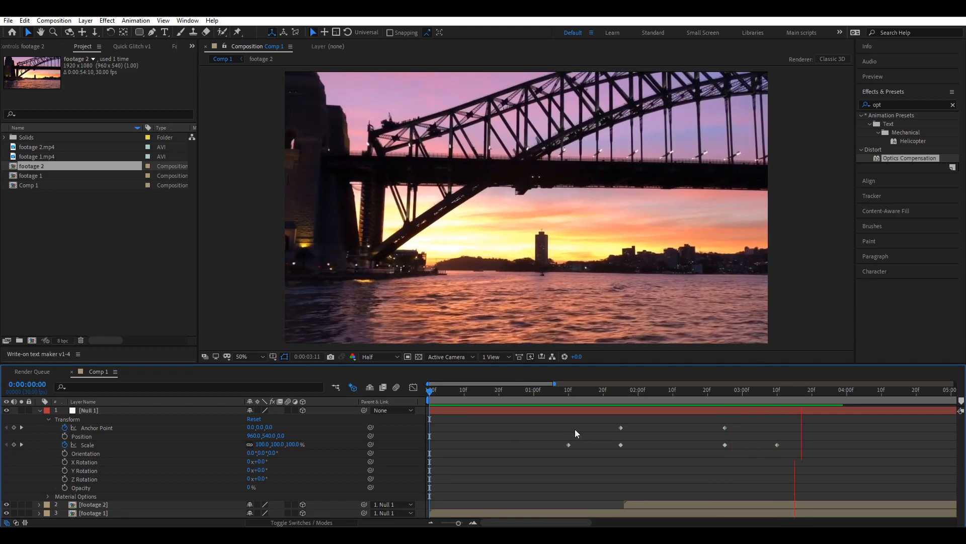
click(513, 391)
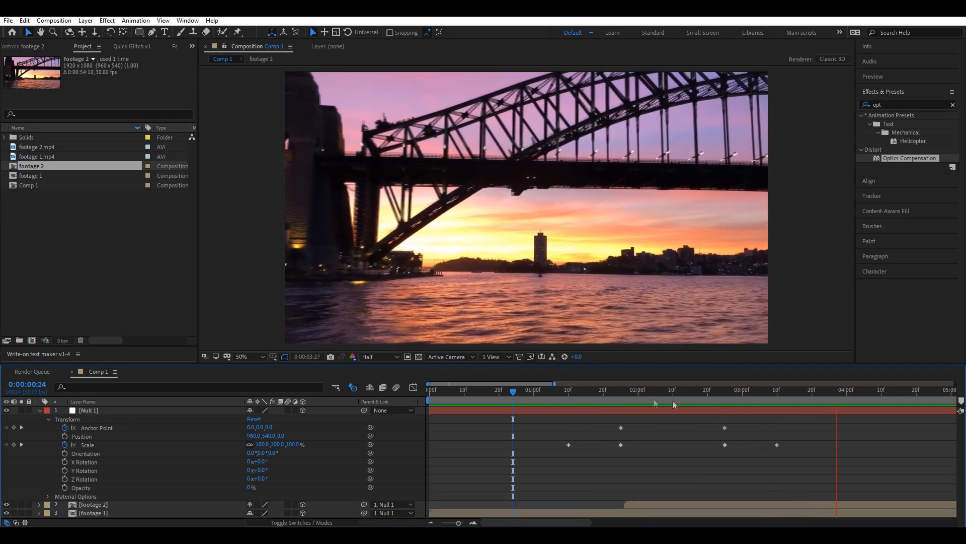
key(space)
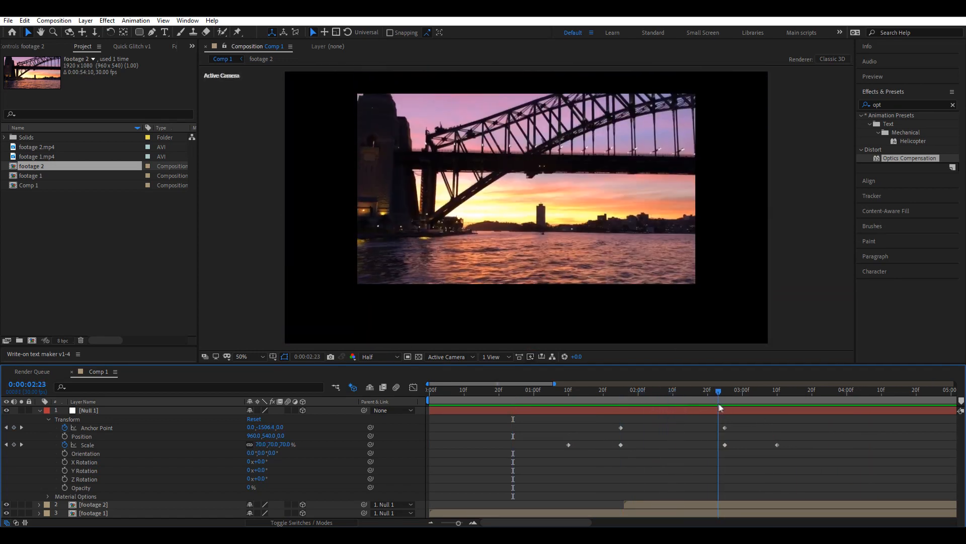
Create a shape layer and draw a small white rounded rectangle in the black margin left of the footage.
click(39, 411)
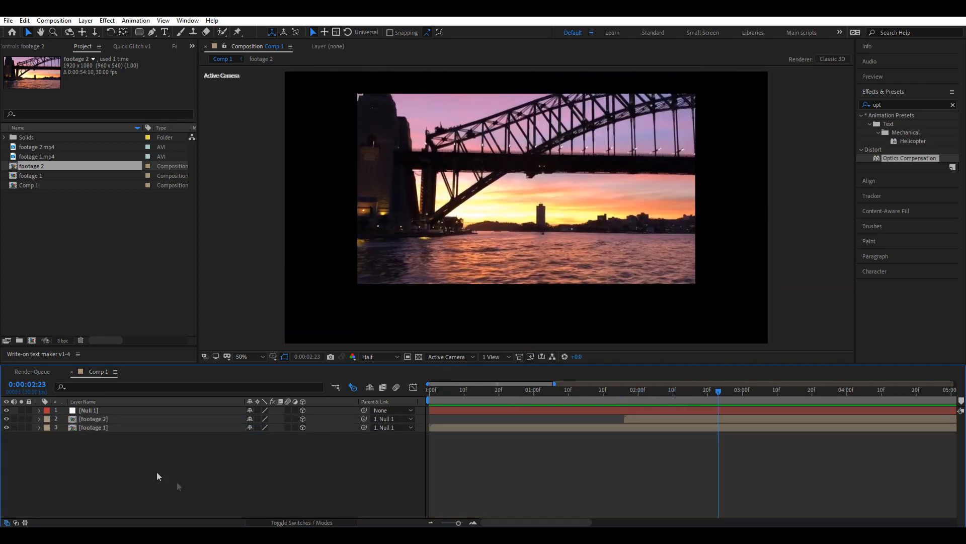
right_click(517, 481)
mouse_move(584, 368)
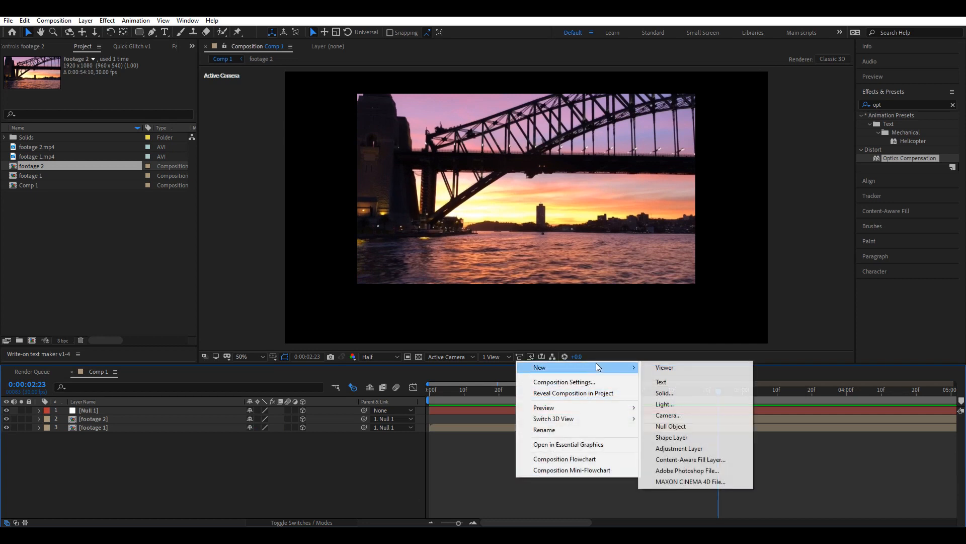
click(705, 438)
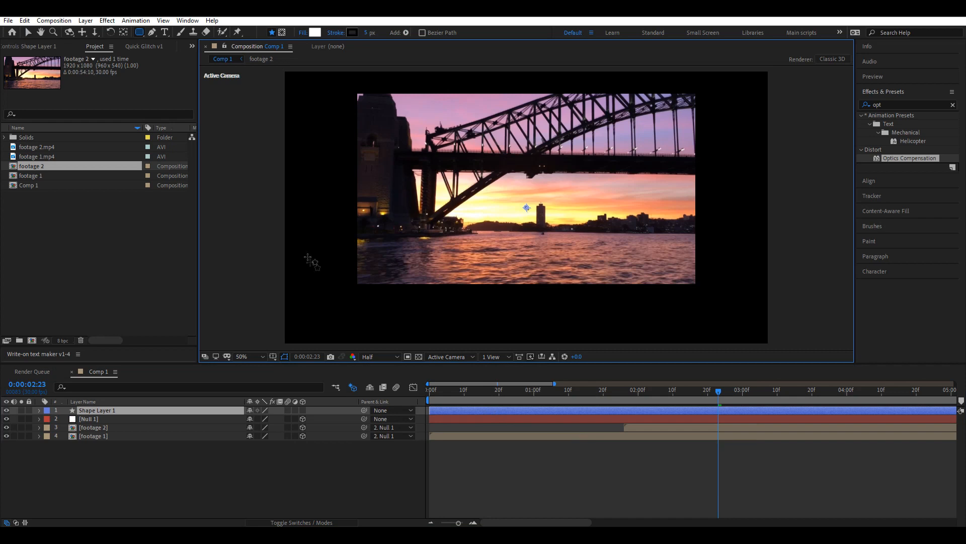
drag(300, 240, 336, 263)
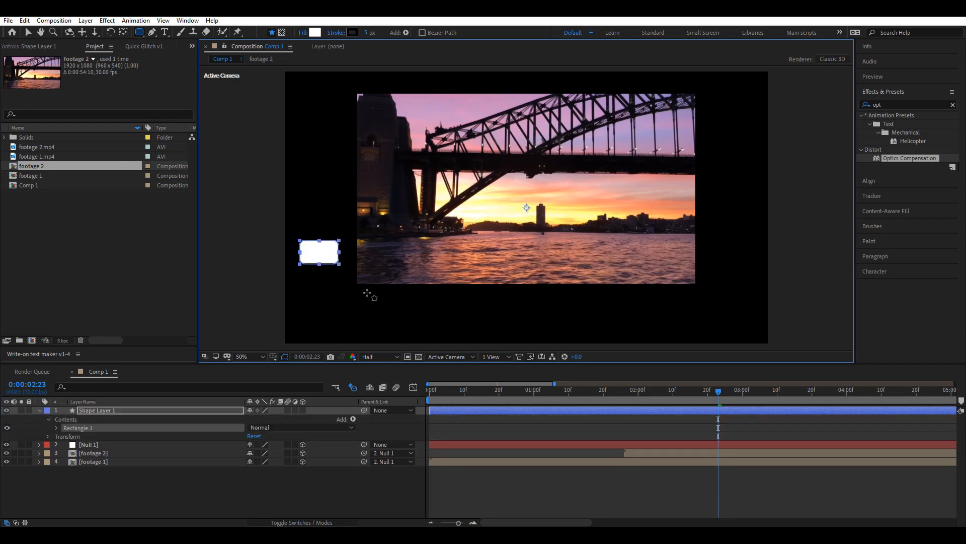
Add a Repeater to the Rectangle 1 group of Shape Layer 1.
click(56, 427)
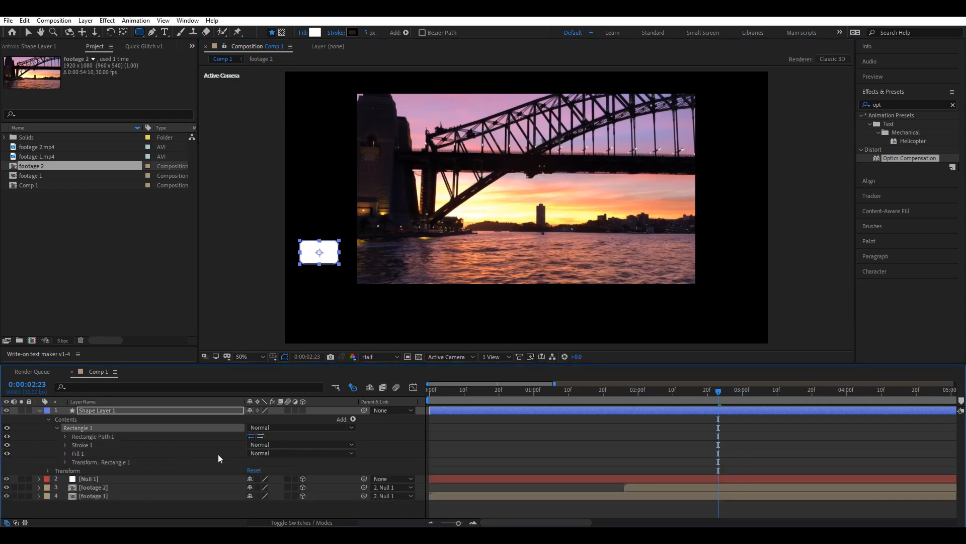
click(354, 419)
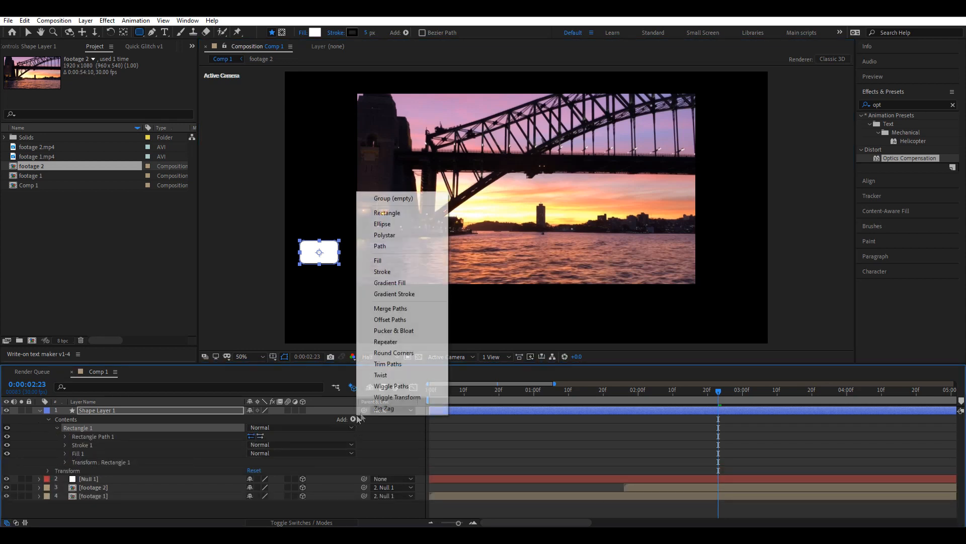
click(425, 342)
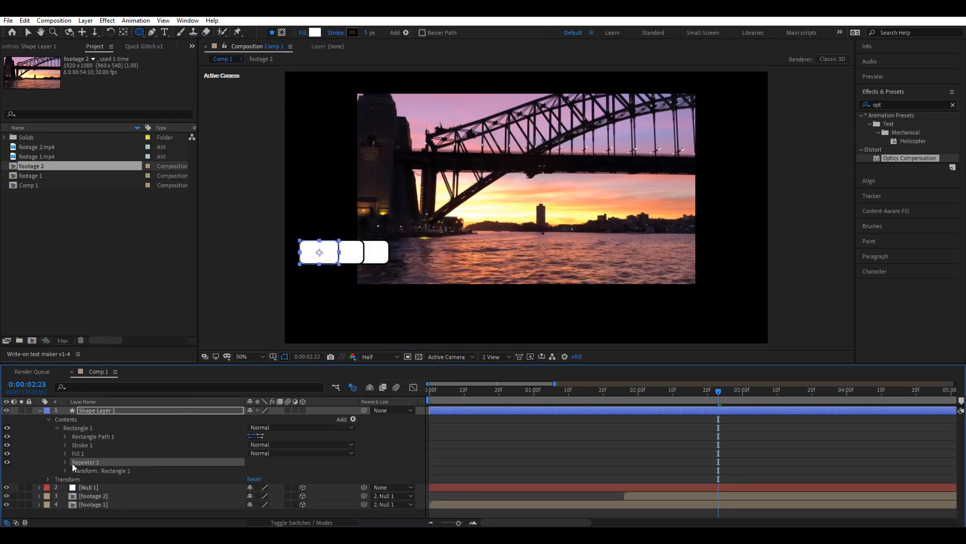
Set the Position in the rectangle Repeater's transform to 0, 300 so the copies stack vertically.
click(65, 462)
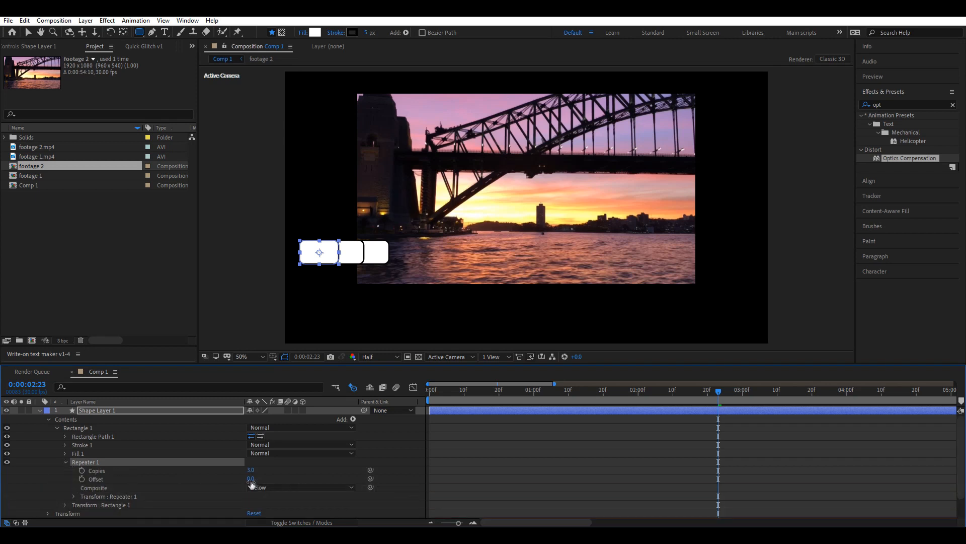
click(73, 496)
click(255, 479)
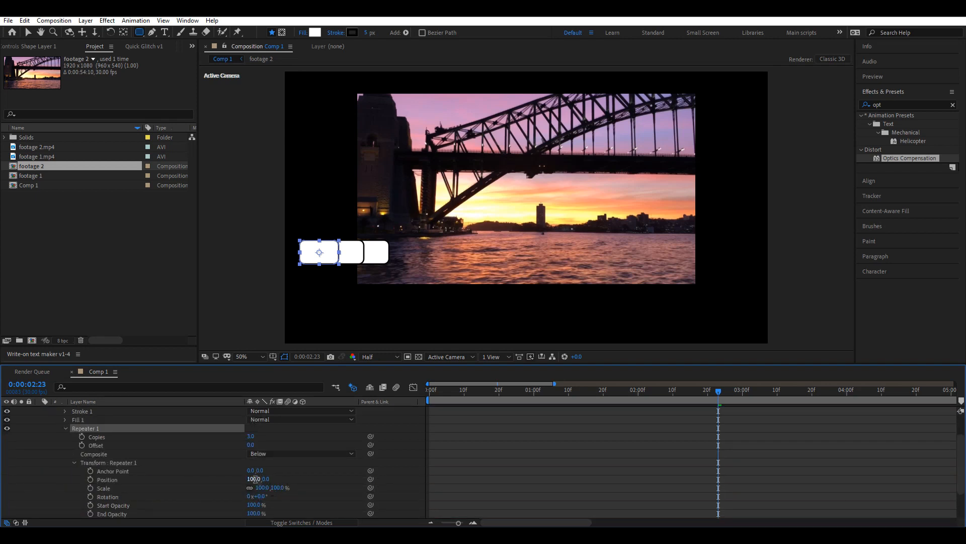
text(0)
key(Return)
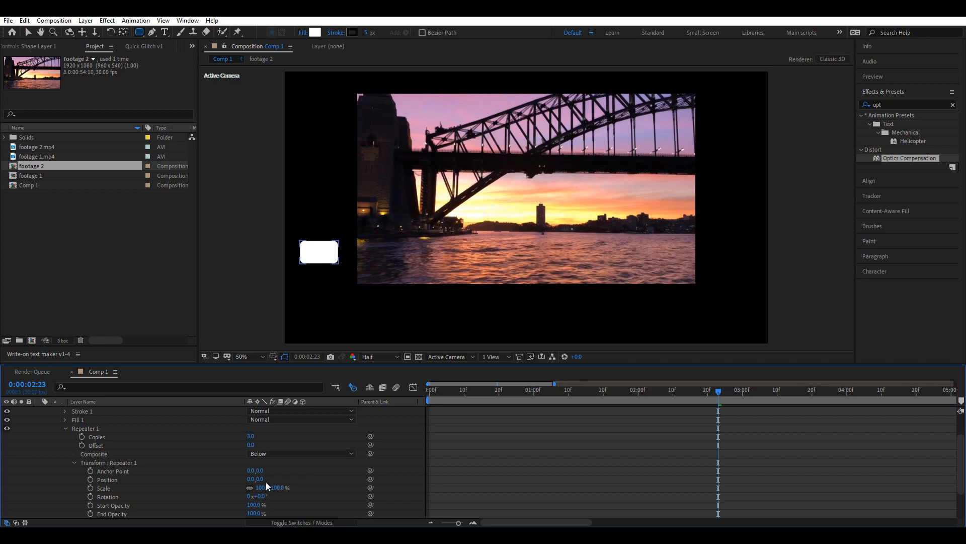
click(260, 479)
text(300)
click(327, 468)
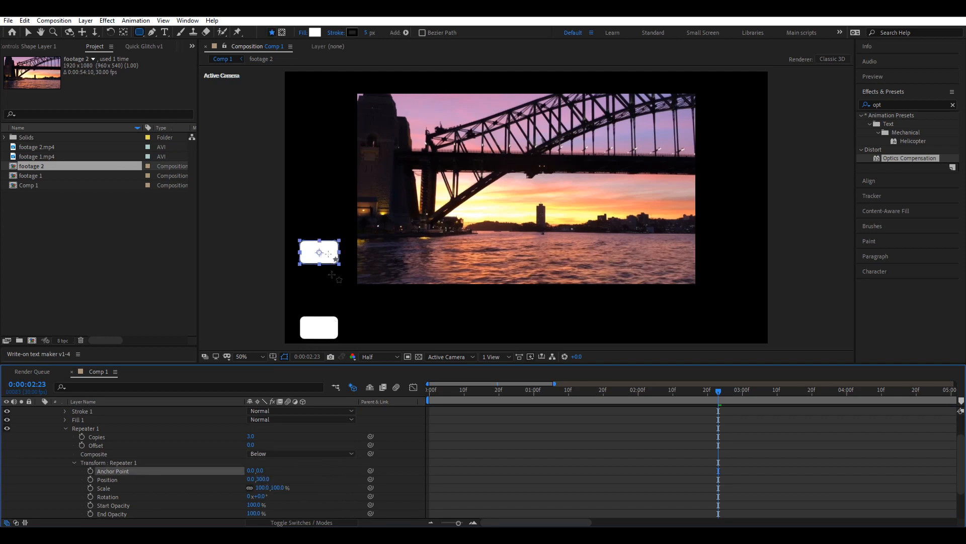
Move the rectangle up to the upper-left corner of the frame at 0:00:02:25.
key(comma)
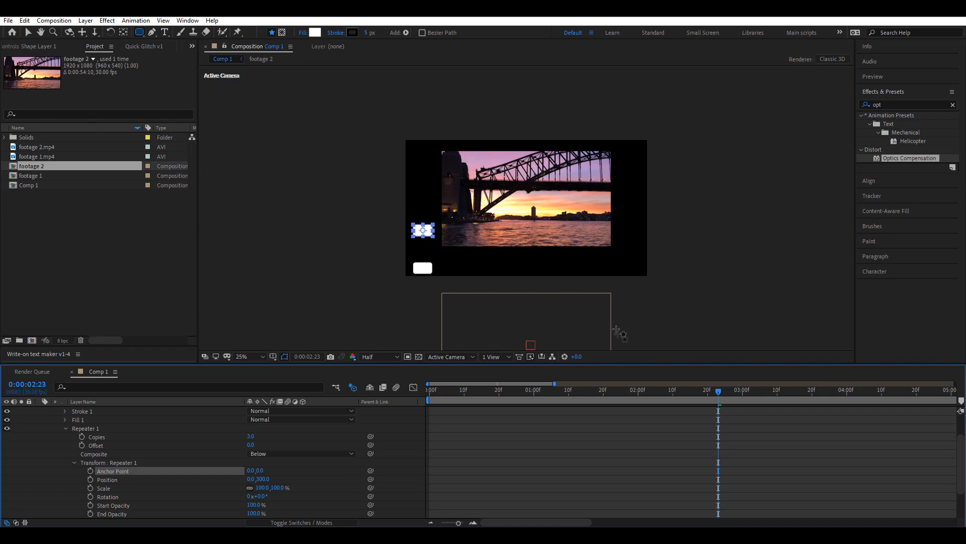
mouse_move(723, 400)
mouse_down()
mouse_move(752, 402)
mouse_move(724, 405)
mouse_up()
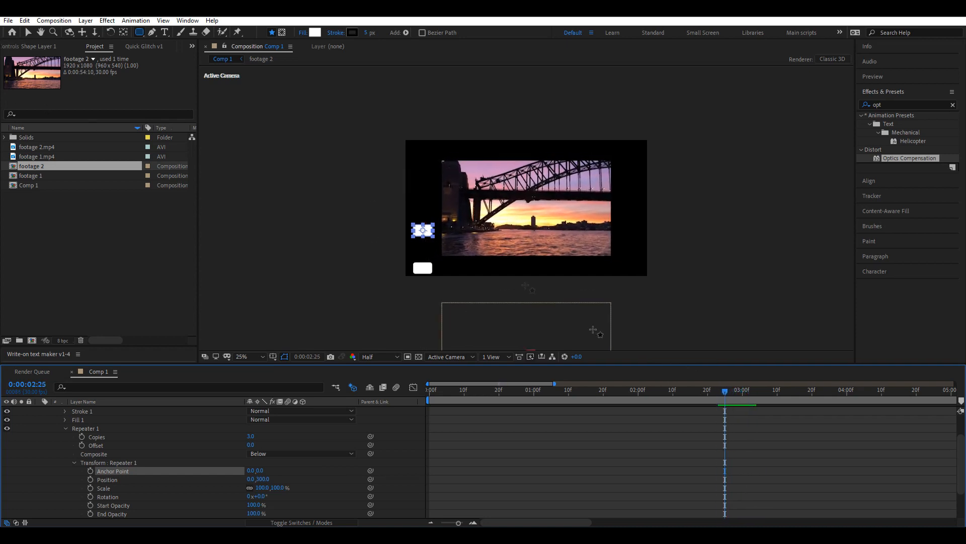
click(28, 32)
drag(427, 230, 431, 155)
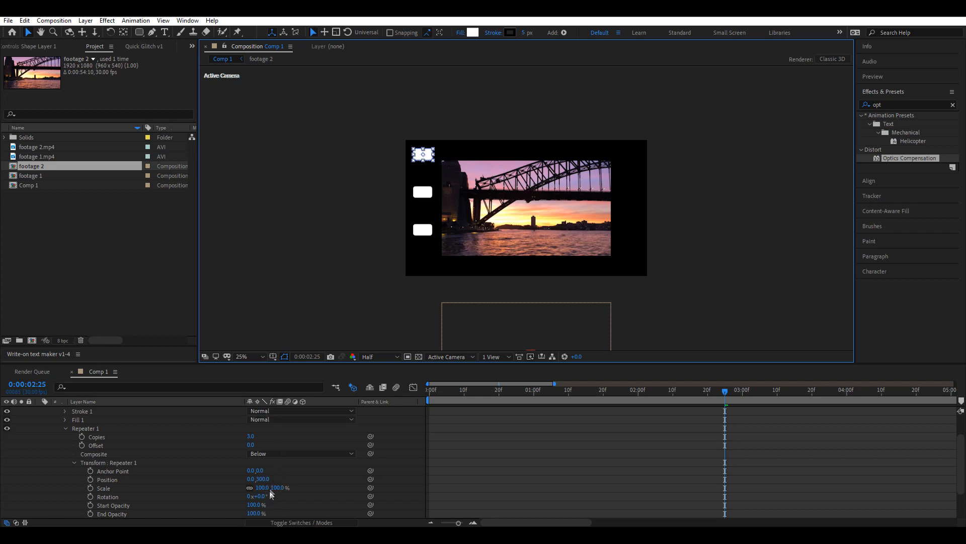
Set the rectangle Repeater's Copies to 37 and collapse the Rectangle 1 group.
drag(251, 438, 282, 437)
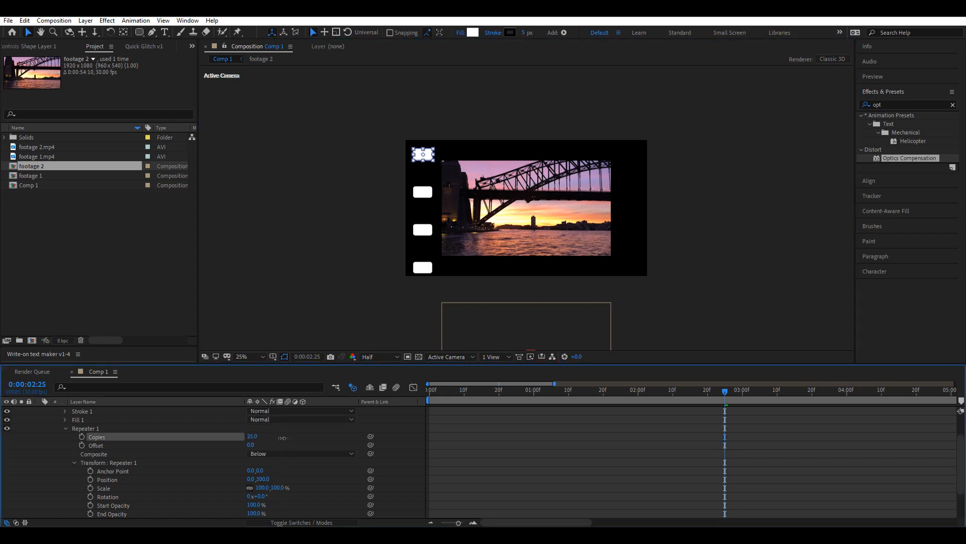
drag(271, 438, 283, 438)
scroll(67, 428, up, 1)
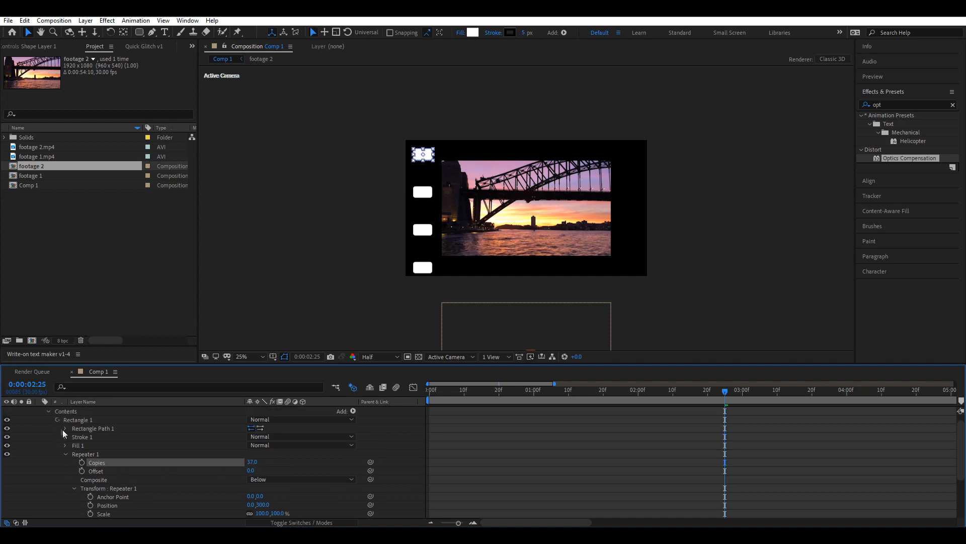
click(57, 420)
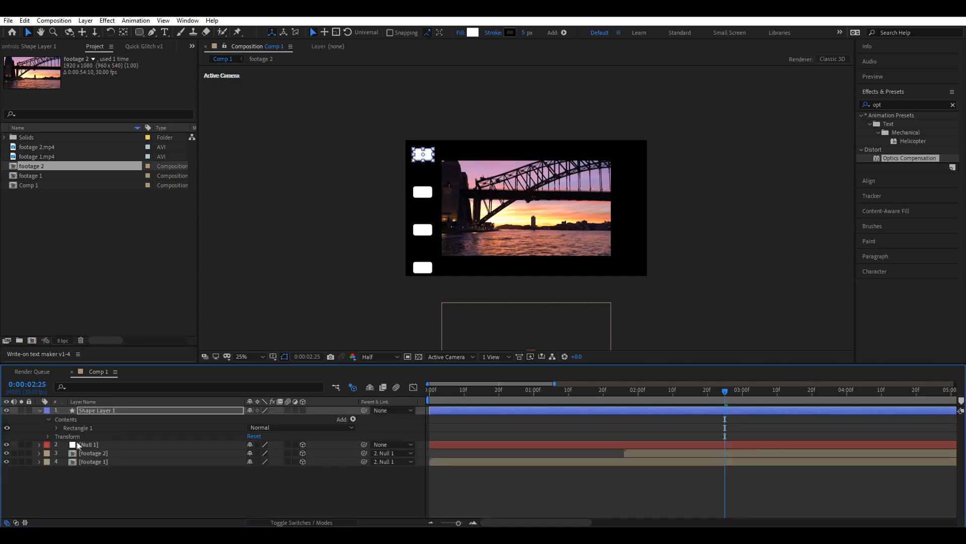
Add a second Repeater to Shape Layer 1's contents, outside the Rectangle 1 group, with 2 copies.
click(97, 481)
click(353, 420)
click(445, 341)
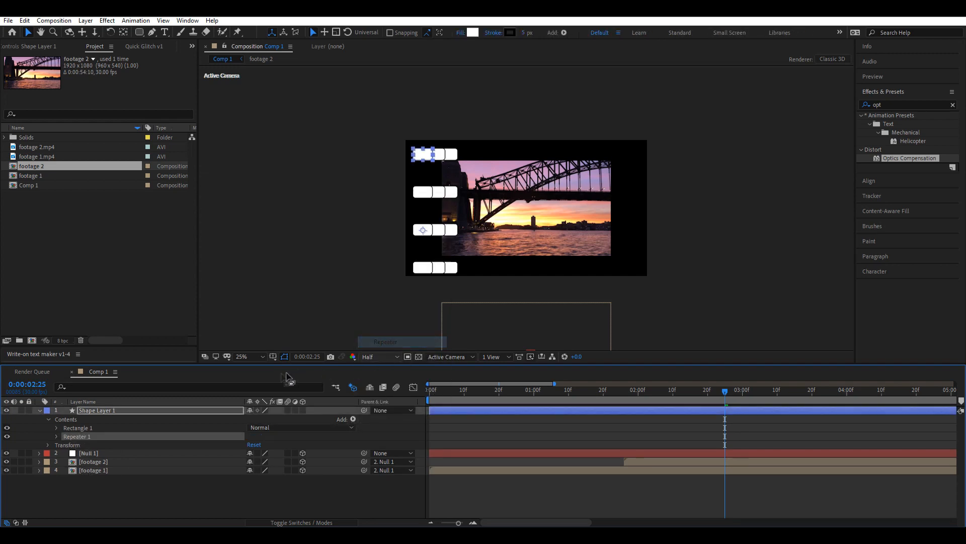
click(56, 436)
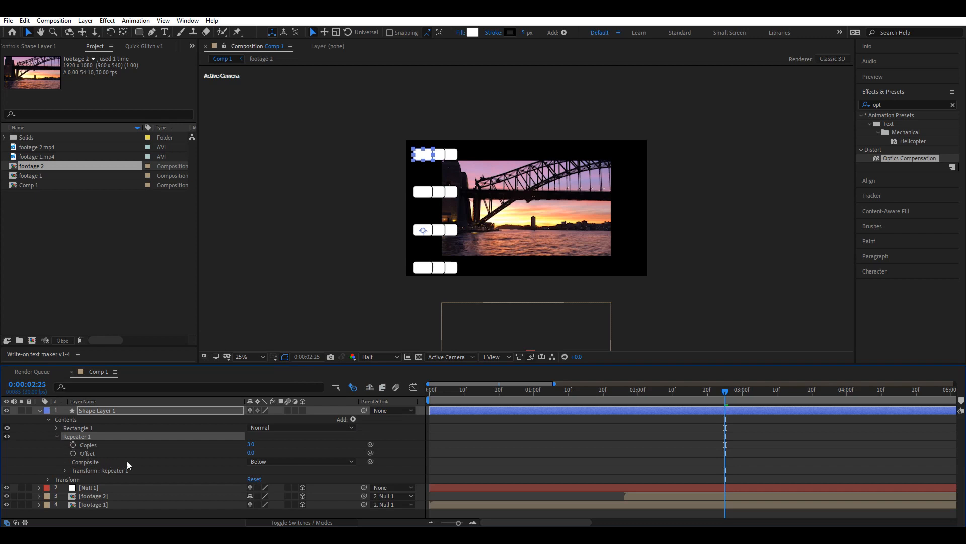
click(251, 445)
text(2)
key(Return)
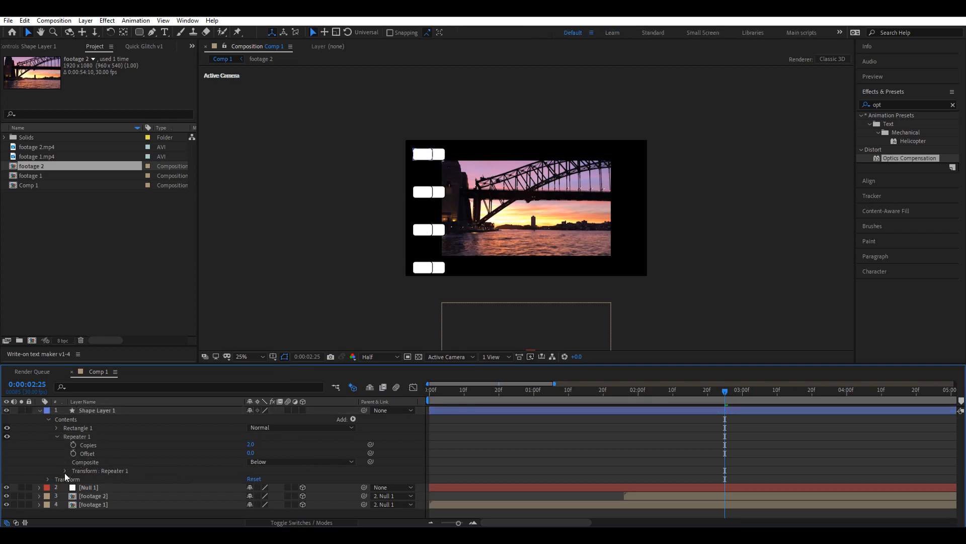
Set the second Repeater's Position X to 1648 to place the duplicate column in the right margin.
click(64, 471)
drag(253, 478, 851, 476)
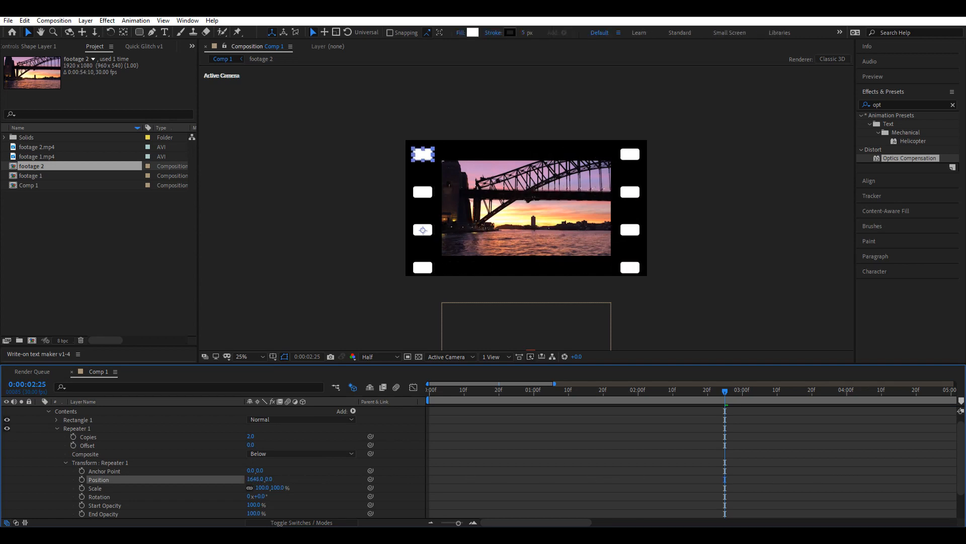
scroll(72, 434, up, 1)
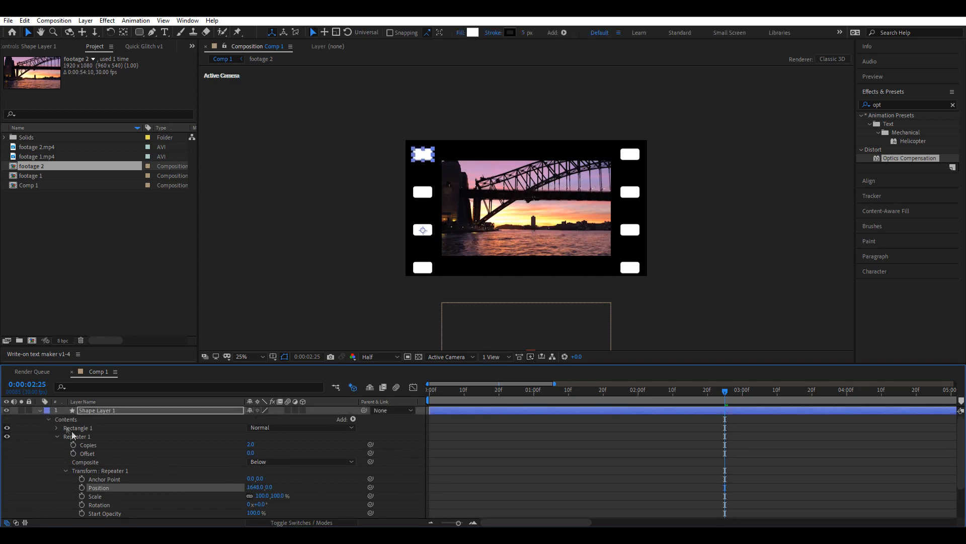
click(39, 410)
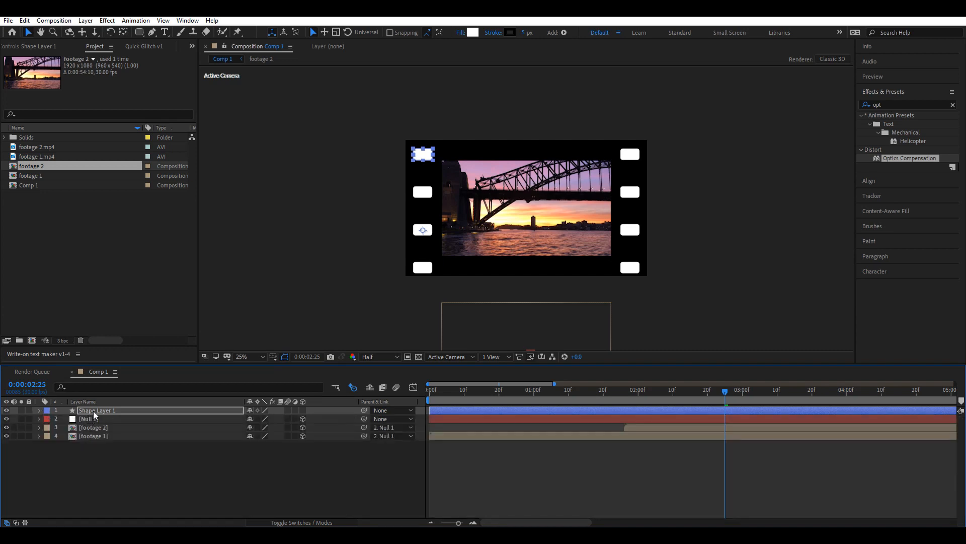
Make Shape Layer 1 a 3D layer and move it below Null 1 in the layer order.
click(94, 412)
click(303, 411)
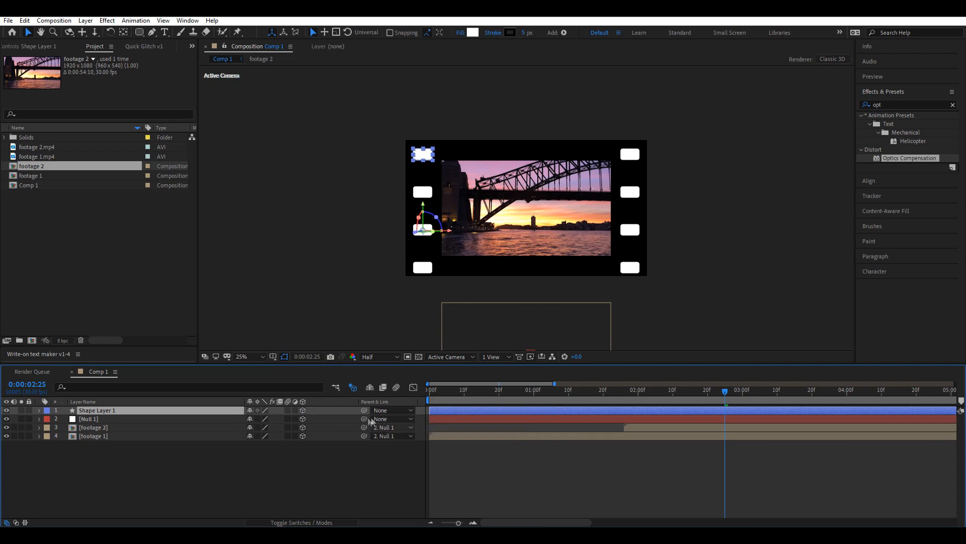
drag(112, 413, 112, 423)
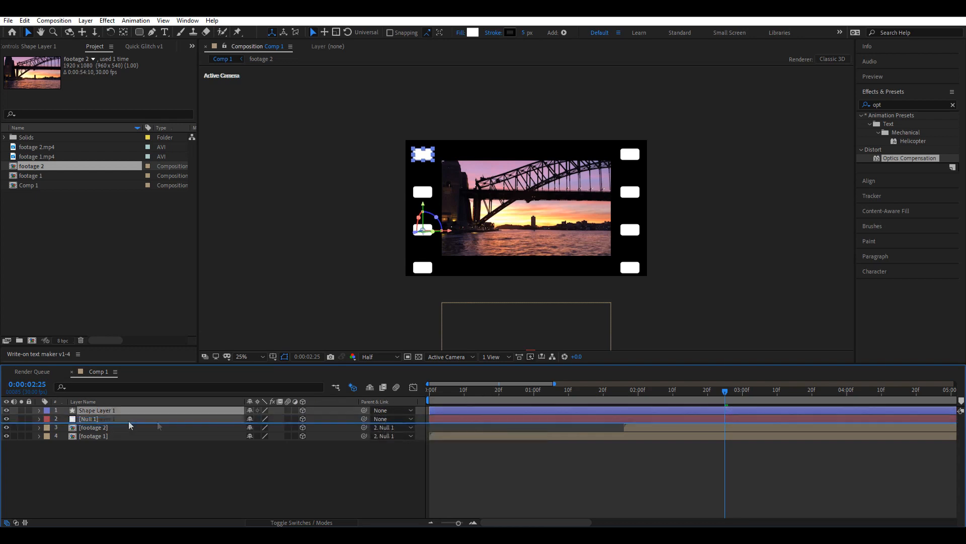
Parent Shape Layer 1 to Null 1 so the perforations follow the null's animation.
drag(364, 419, 127, 414)
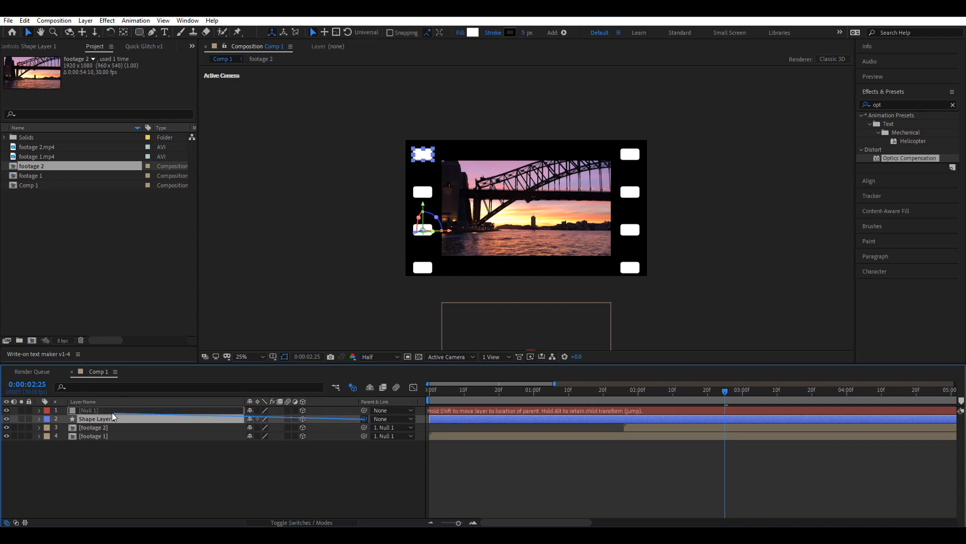
key(period)
key(period)
click(497, 458)
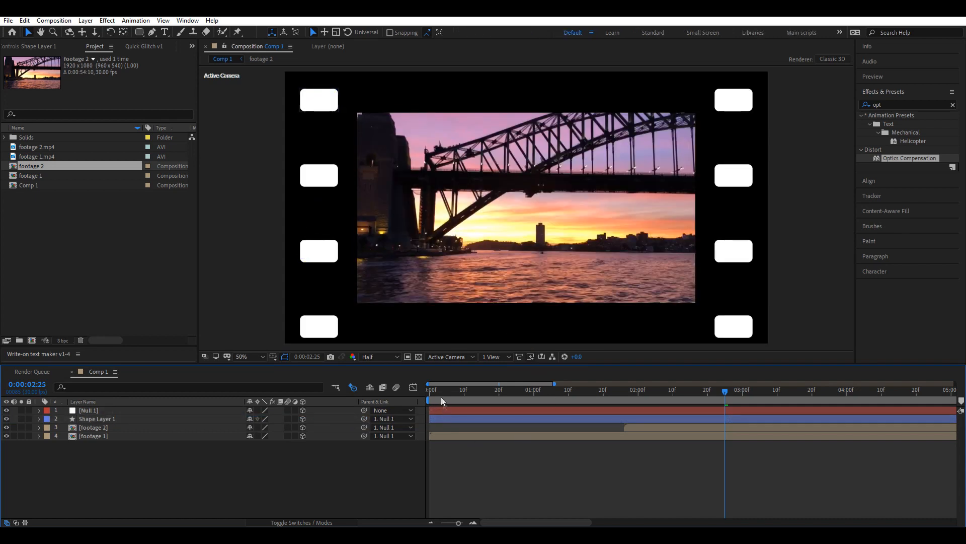
Play back the film-strip transition from the start of Comp 1.
key(Home)
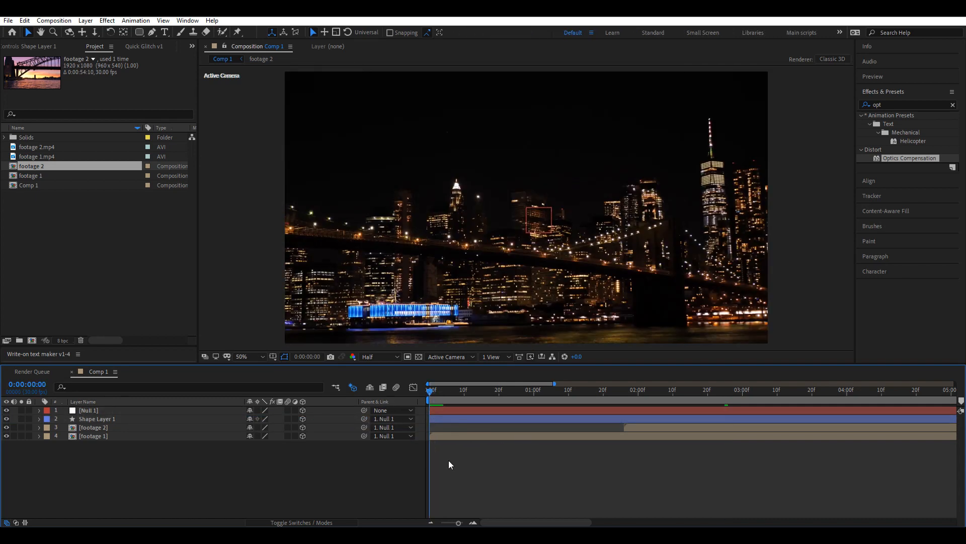
key(space)
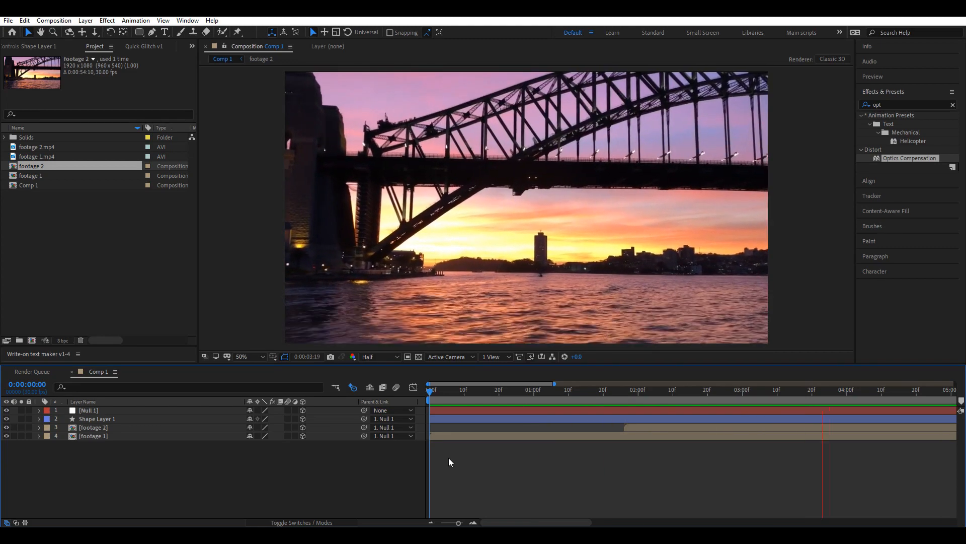
drag(525, 394, 957, 402)
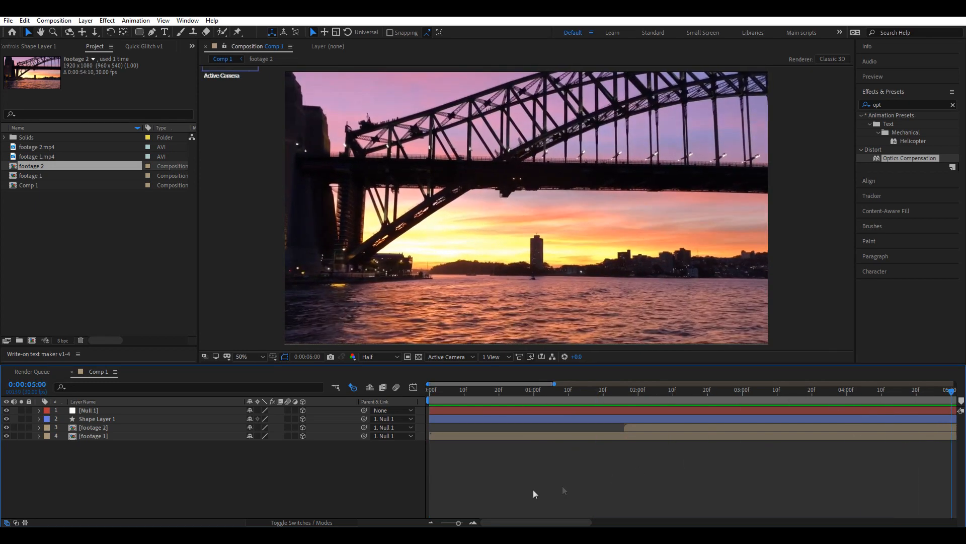
End the work area at about 6 seconds and trim Comp 1 to it.
drag(458, 523, 416, 522)
drag(954, 401, 579, 404)
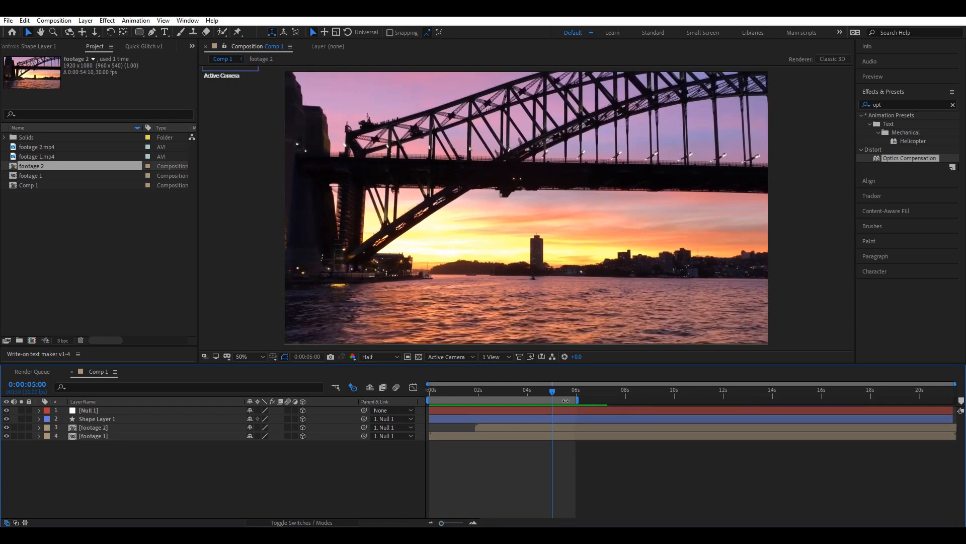
right_click(567, 400)
click(580, 428)
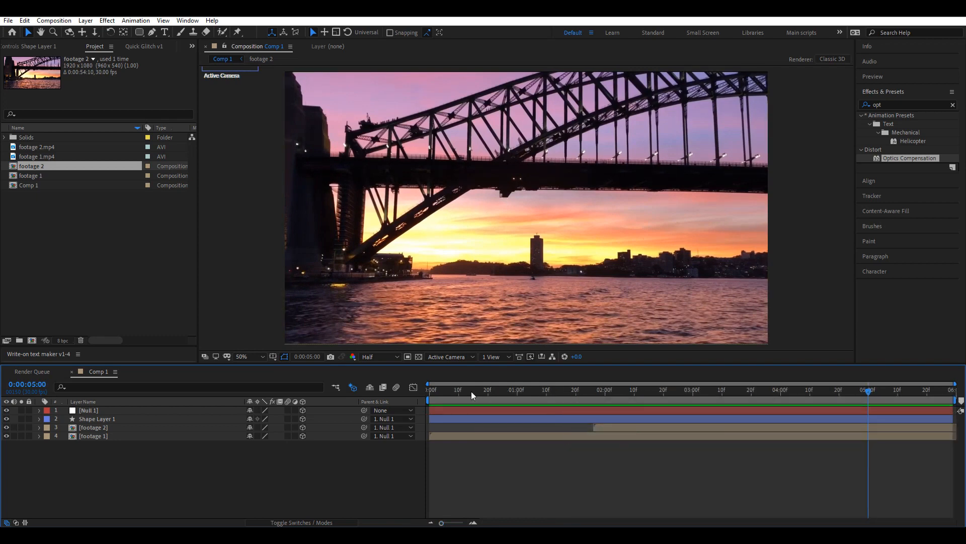
Preview the trimmed composition from its first frame.
drag(475, 390, 354, 407)
key(space)
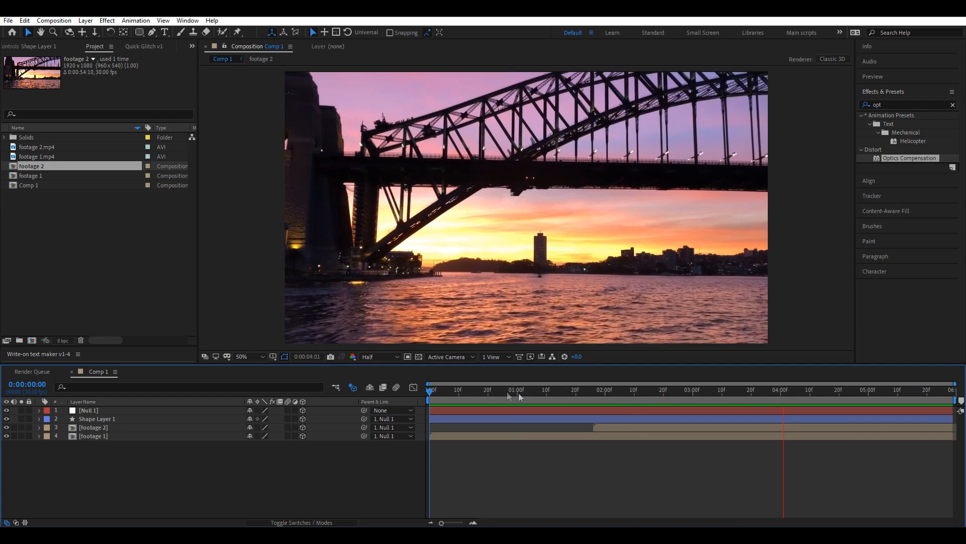
drag(550, 393, 519, 406)
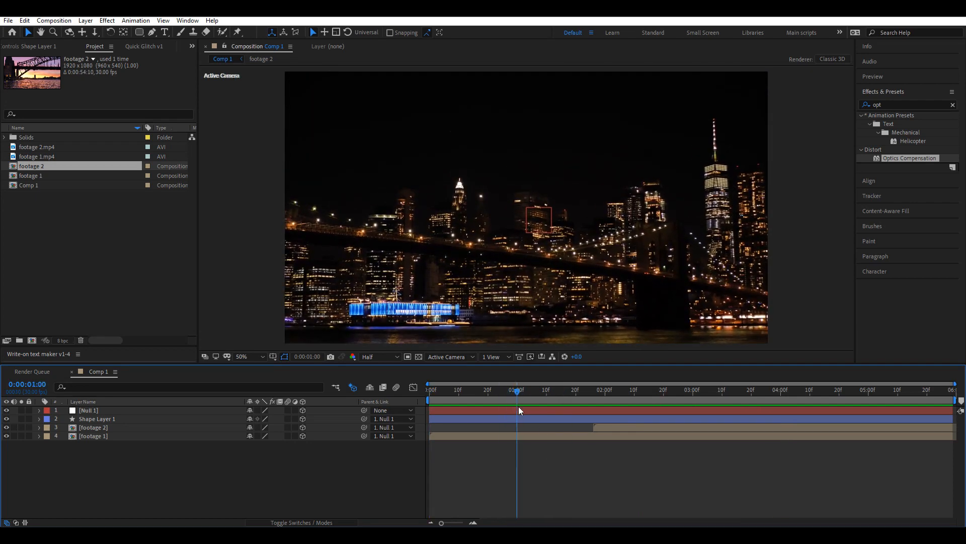
Reveal Null 1's keyframes, then apply Optics Compensation to footage 1 and keyframe its Field Of View at 0 at 0:00:01:10.
click(520, 410)
key(u)
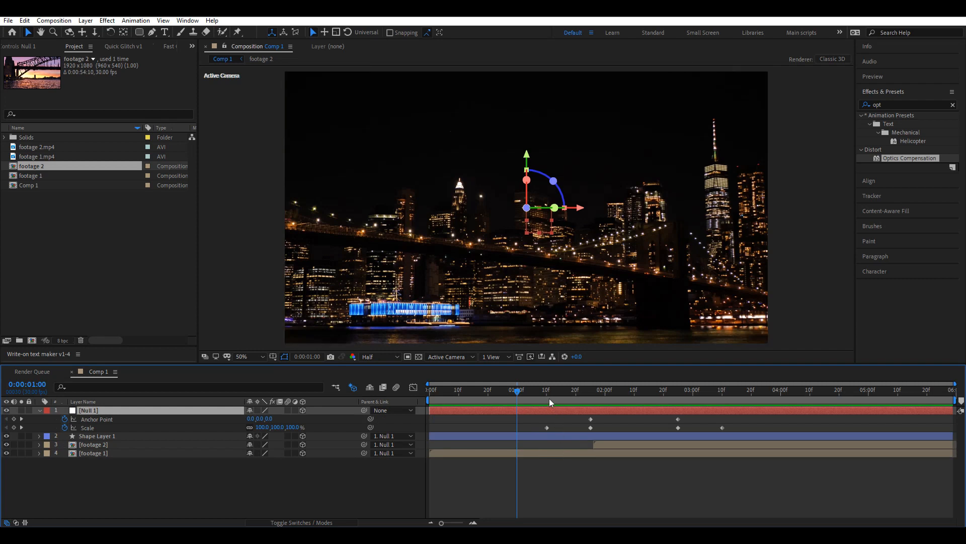
click(547, 394)
click(560, 453)
click(890, 105)
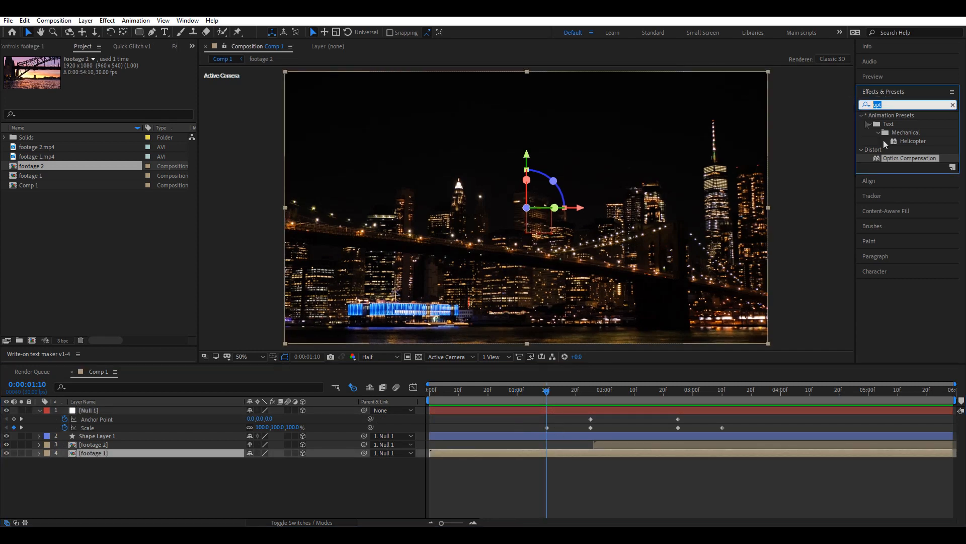
click(923, 160)
drag(902, 160, 505, 457)
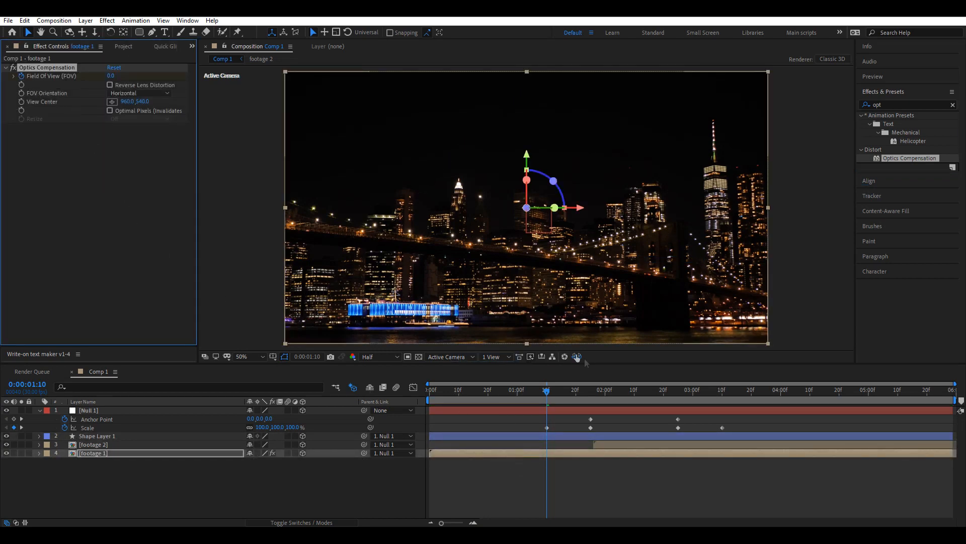
Set footage 1's Optics Compensation Field Of View to 50 at 0:00:01:25.
click(590, 393)
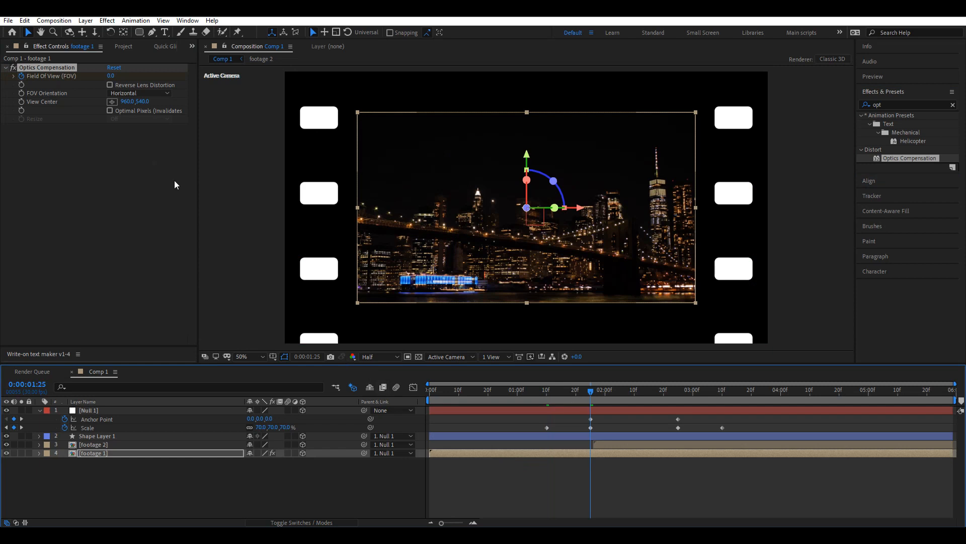
click(111, 76)
text(50)
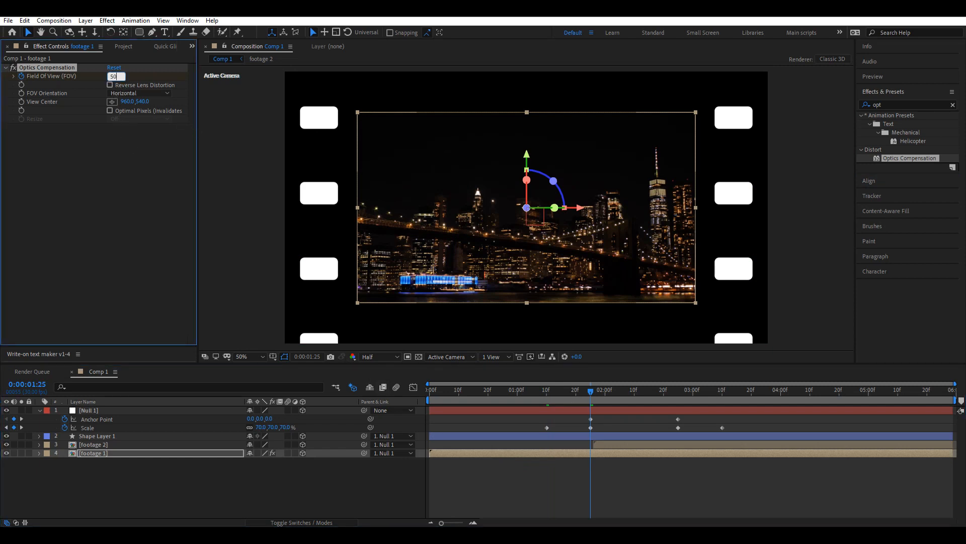
click(537, 474)
click(549, 452)
Set Null 1's two middle Scale keyframes to 80%.
click(572, 417)
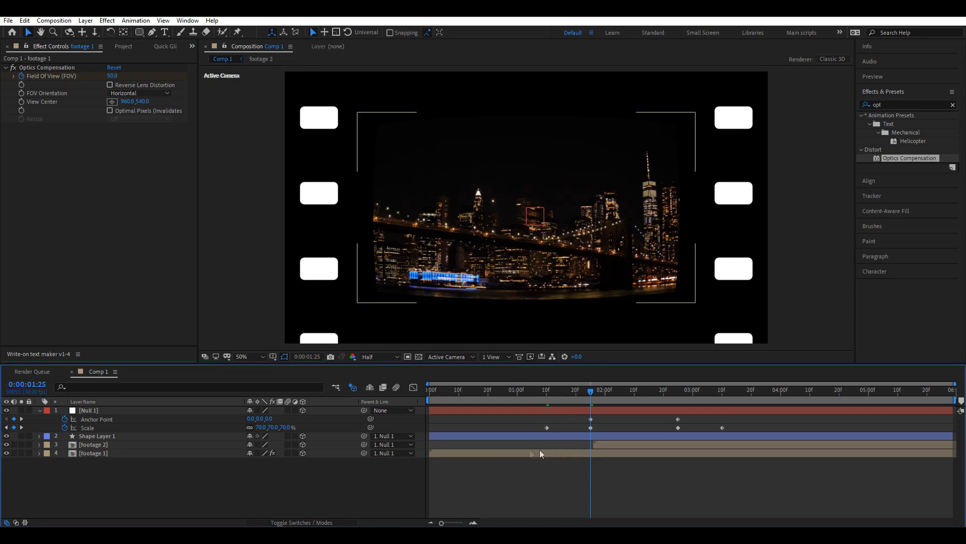
click(678, 428)
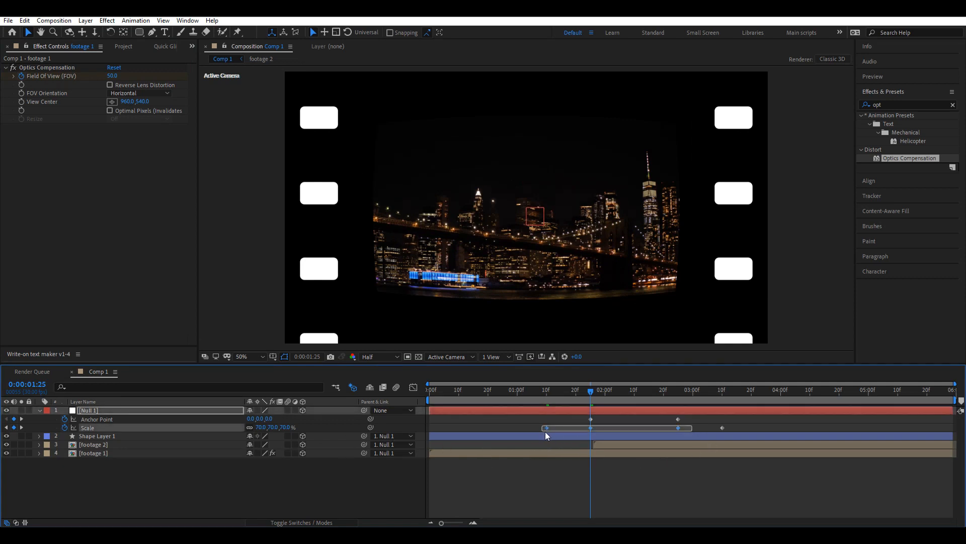
drag(274, 427, 277, 429)
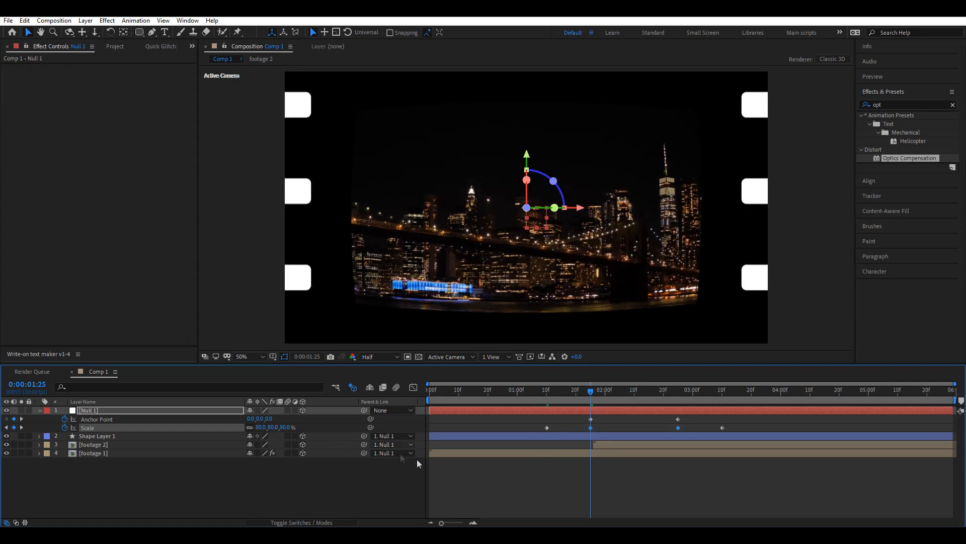
Shift Shape Layer 1 to Position X -1033.1 so the first perforation column sits fully inside the frame.
click(572, 435)
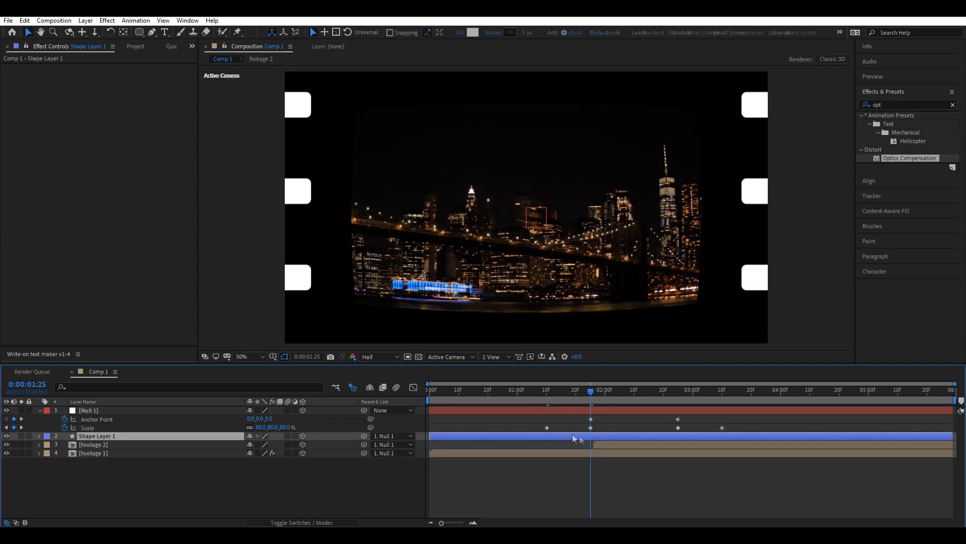
click(39, 436)
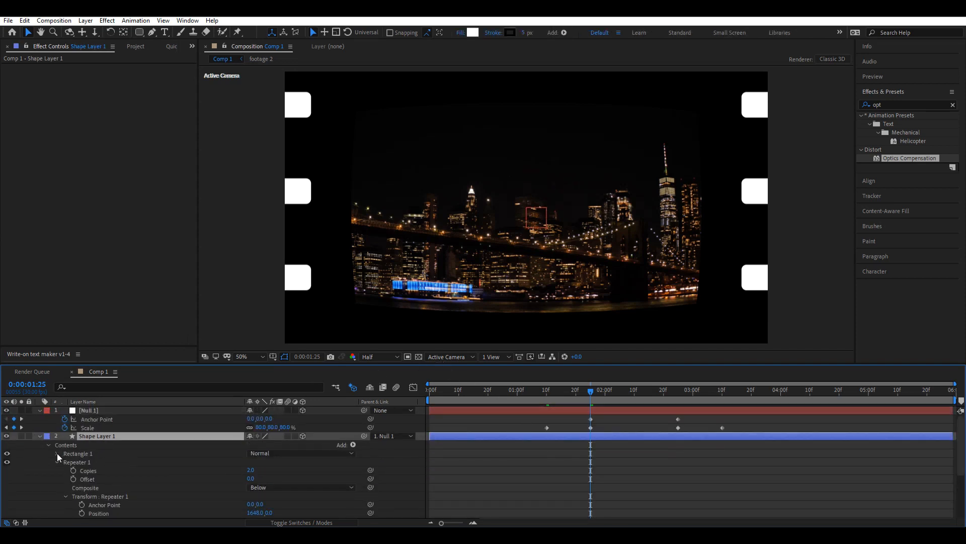
click(56, 453)
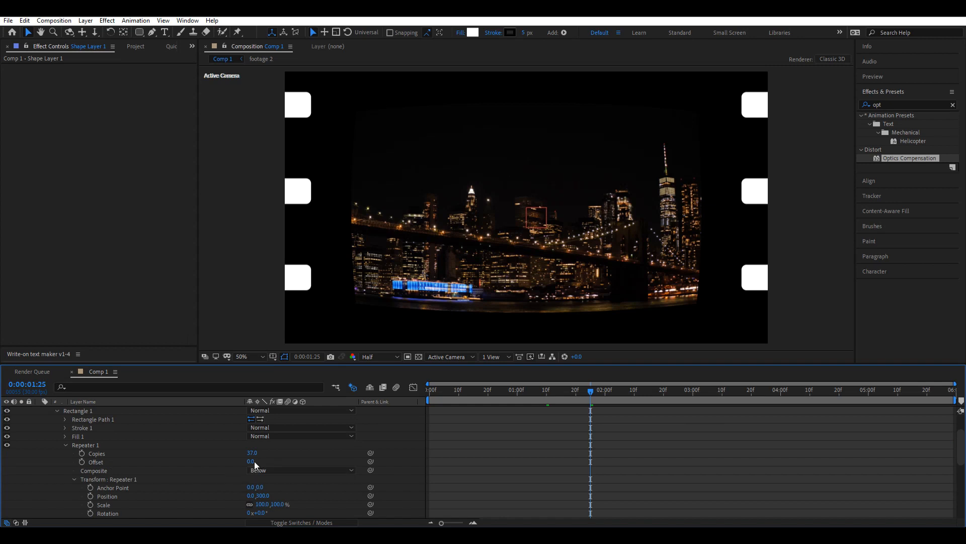
scroll(156, 442, up, 2)
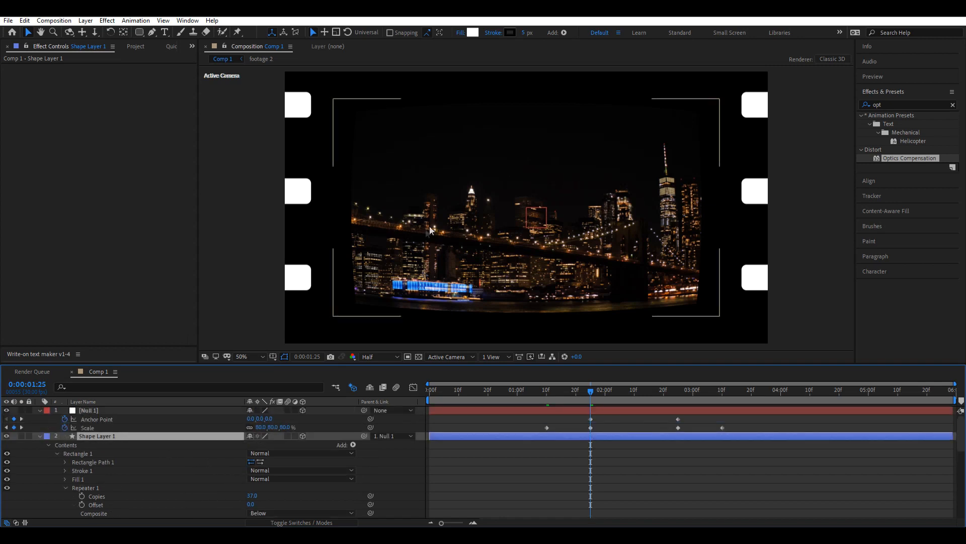
scroll(455, 219, down, 3)
scroll(490, 142, up, 1)
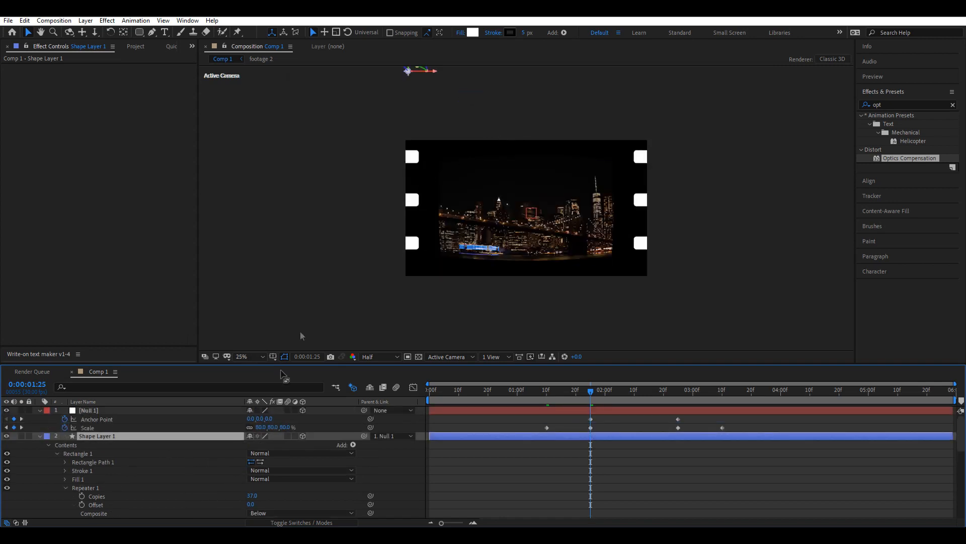
scroll(110, 467, down, 1)
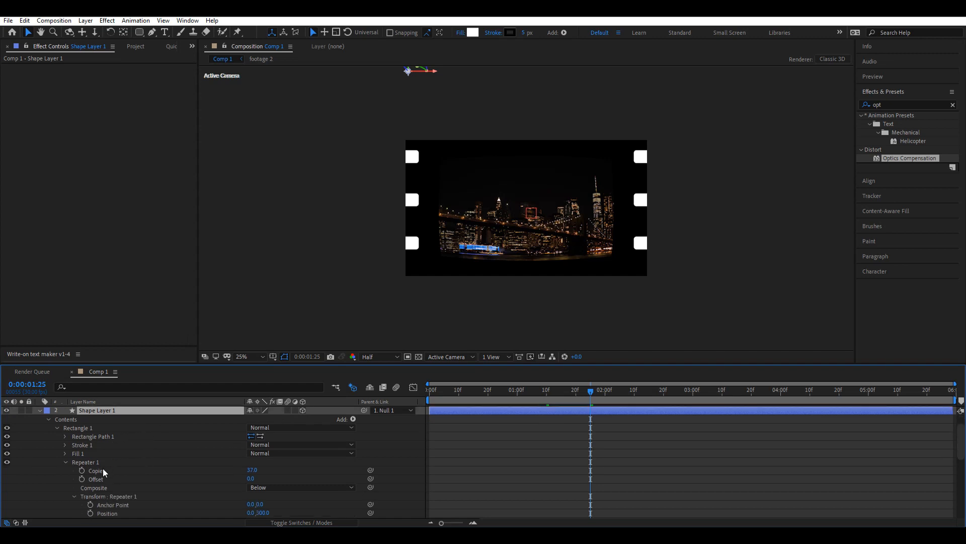
scroll(102, 467, up, 1)
key(p)
drag(254, 447, 334, 448)
Reduce the Rectangle Path 1 size to 97.0 by 58.4 to make the perforations smaller.
click(40, 437)
click(39, 437)
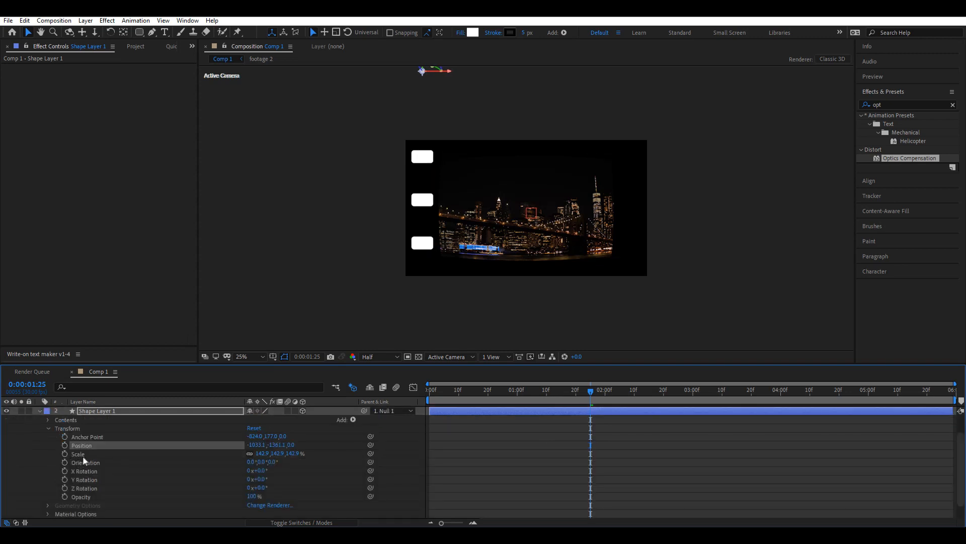
click(48, 420)
click(56, 428)
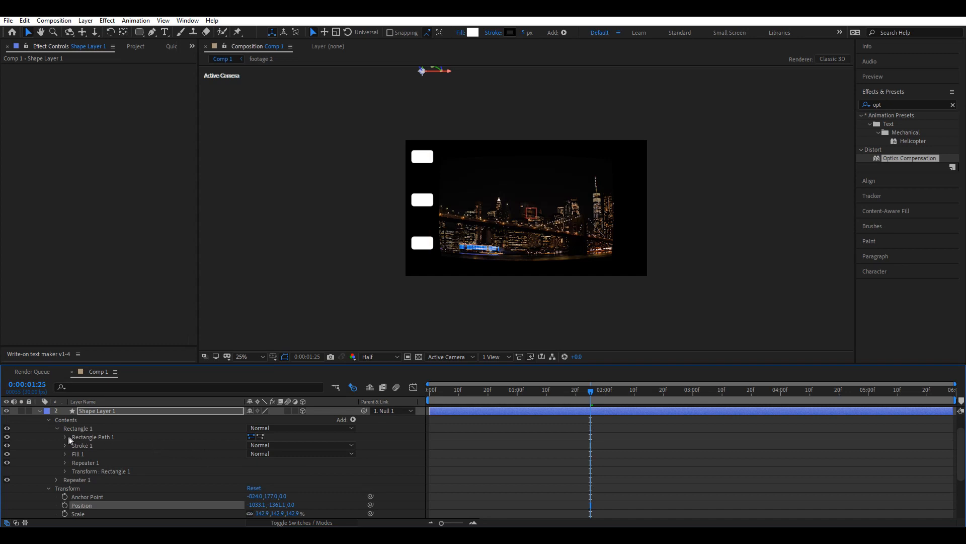
click(65, 437)
drag(262, 446, 229, 446)
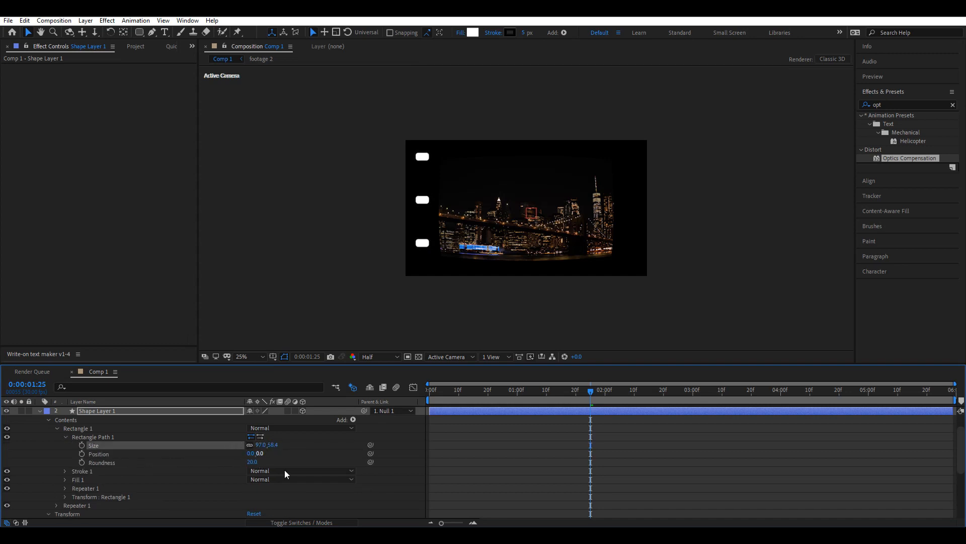
scroll(149, 464, down, 3)
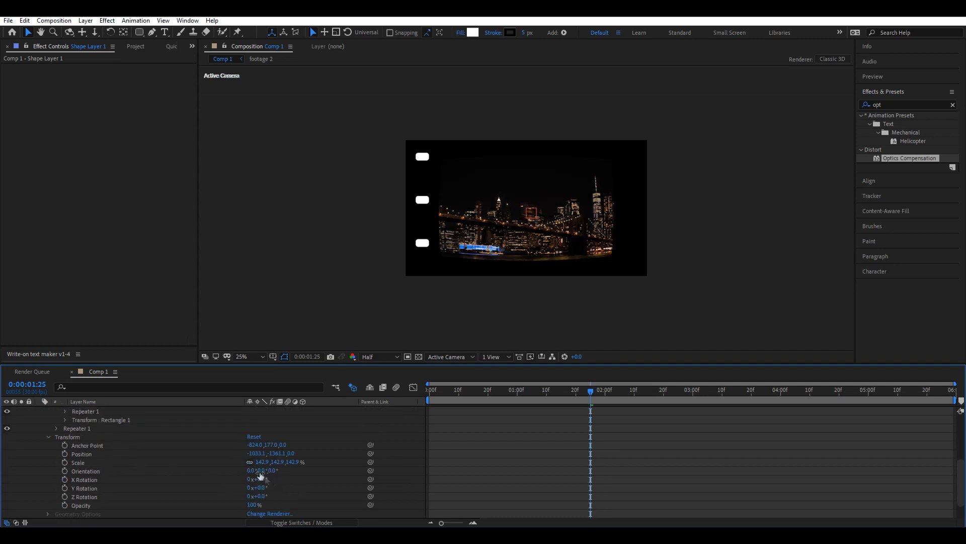
scroll(117, 452, up, 3)
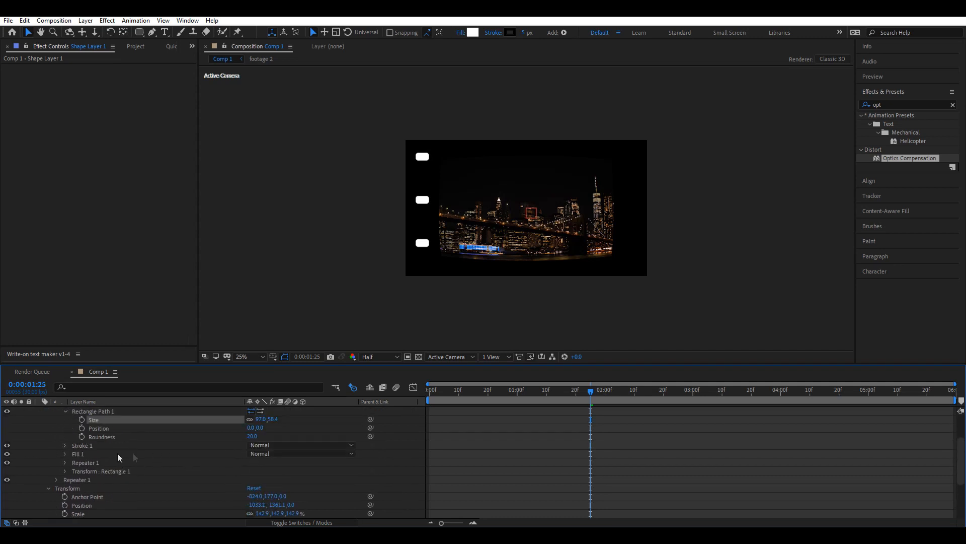
click(65, 437)
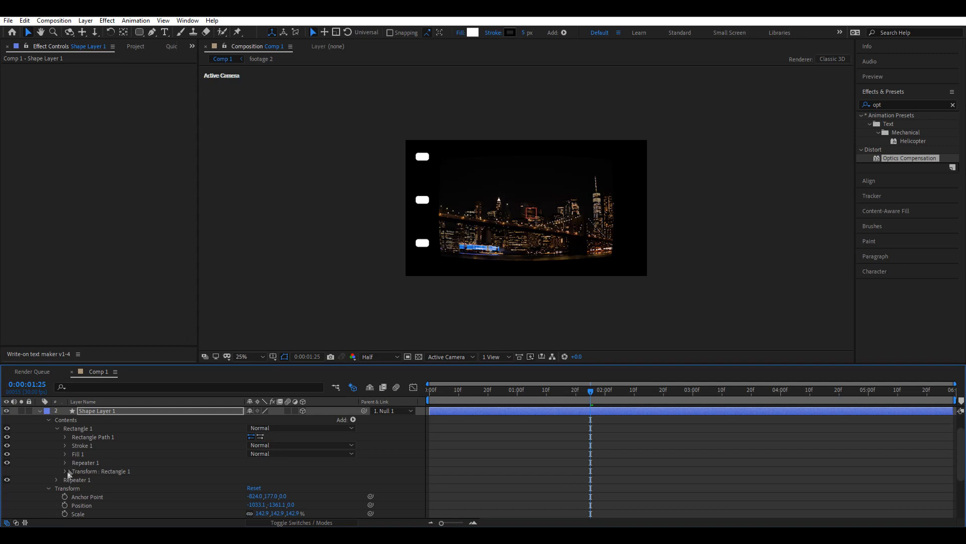
Set the Position Y of the Repeater inside Rectangle 1 to 185 to tighten the vertical spacing.
click(65, 463)
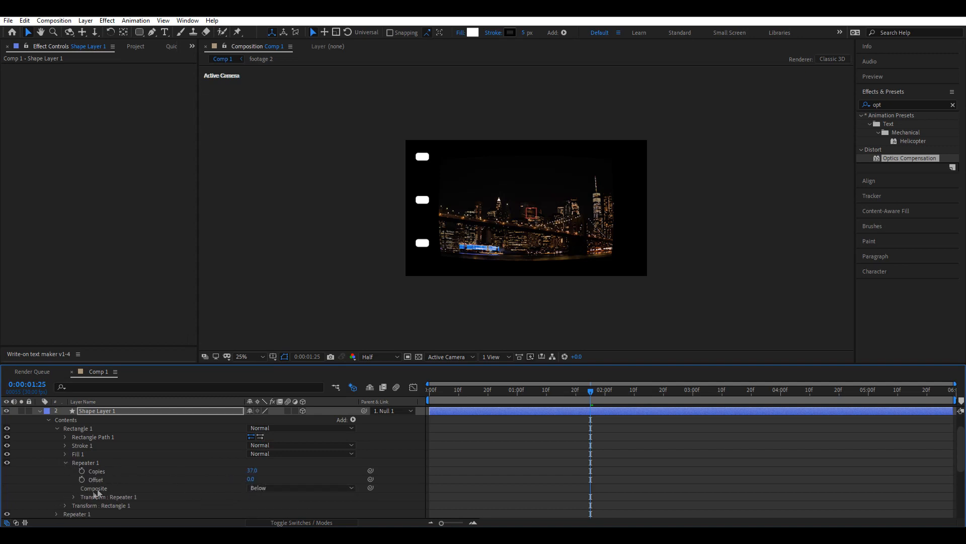
click(73, 497)
scroll(212, 495, down, 1)
drag(262, 453, 214, 448)
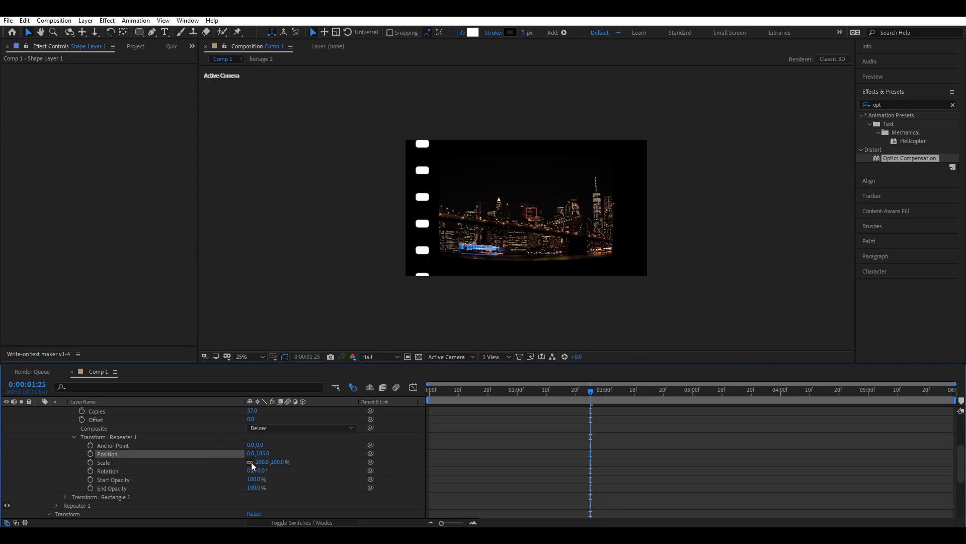
scroll(78, 460, up, 3)
click(65, 480)
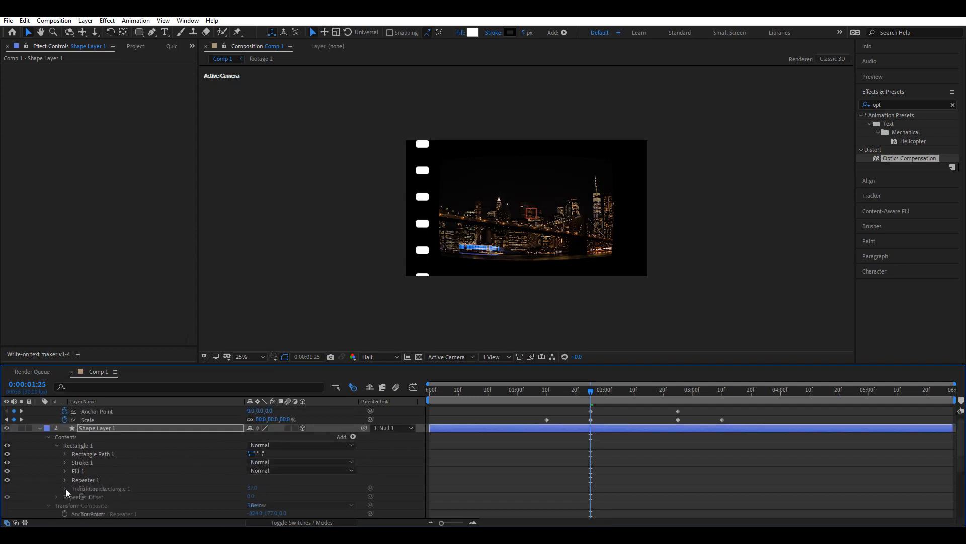
Set the outer Repeater's Position X to 1458 to bring the second perforation column into the right margin.
scroll(63, 496, down, 1)
click(55, 471)
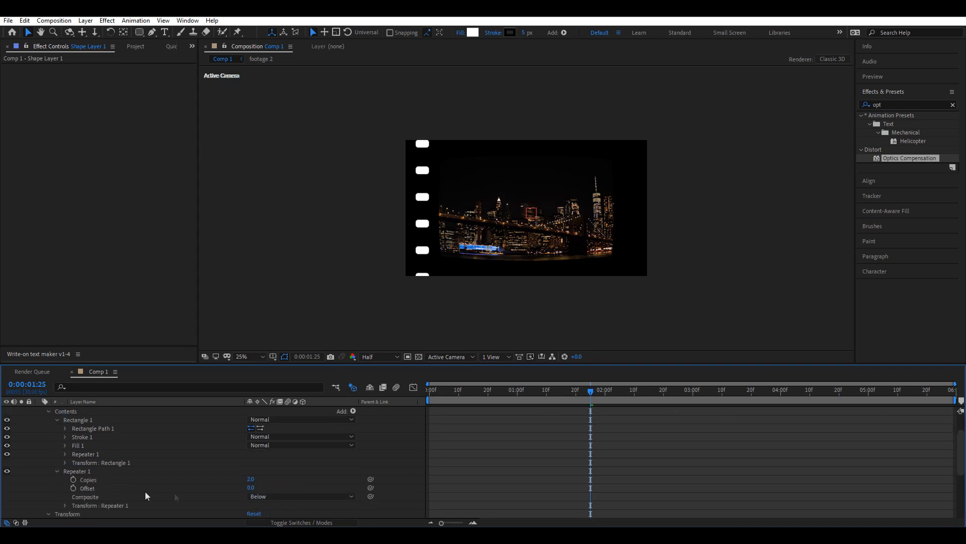
click(66, 505)
scroll(234, 469, down, 1)
click(228, 455)
drag(228, 455, 143, 447)
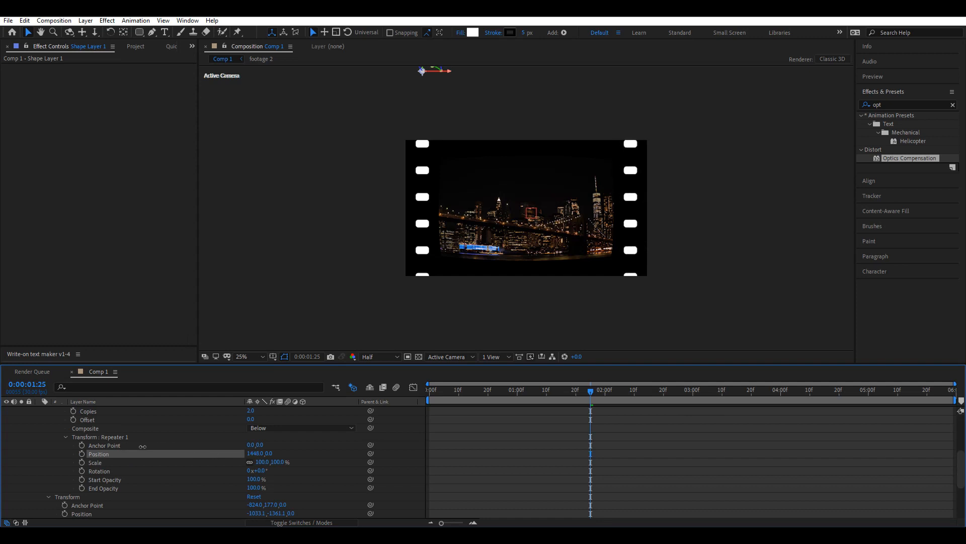
scroll(395, 299, up, 2)
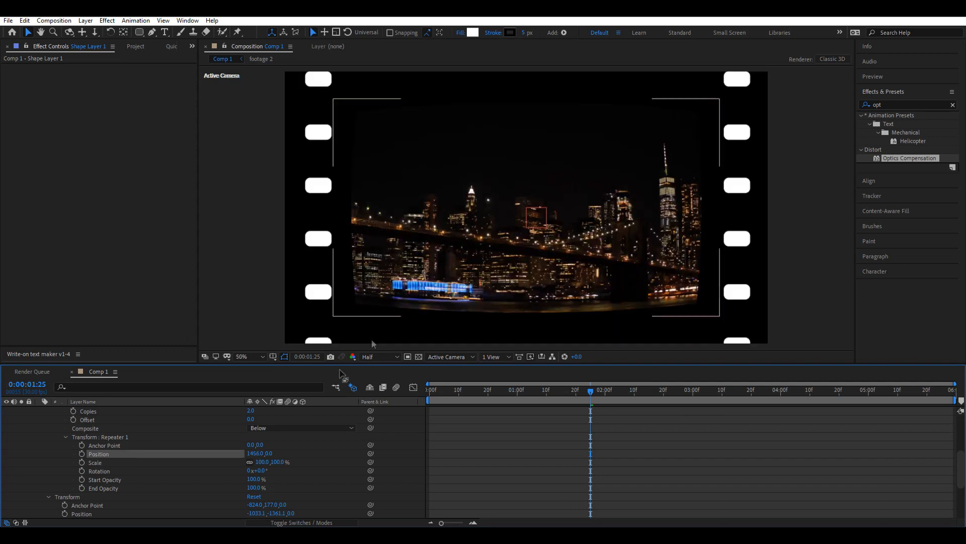
Set the Position Y of the Repeater inside Rectangle 1 to 164 and preview the transition.
scroll(102, 483, up, 3)
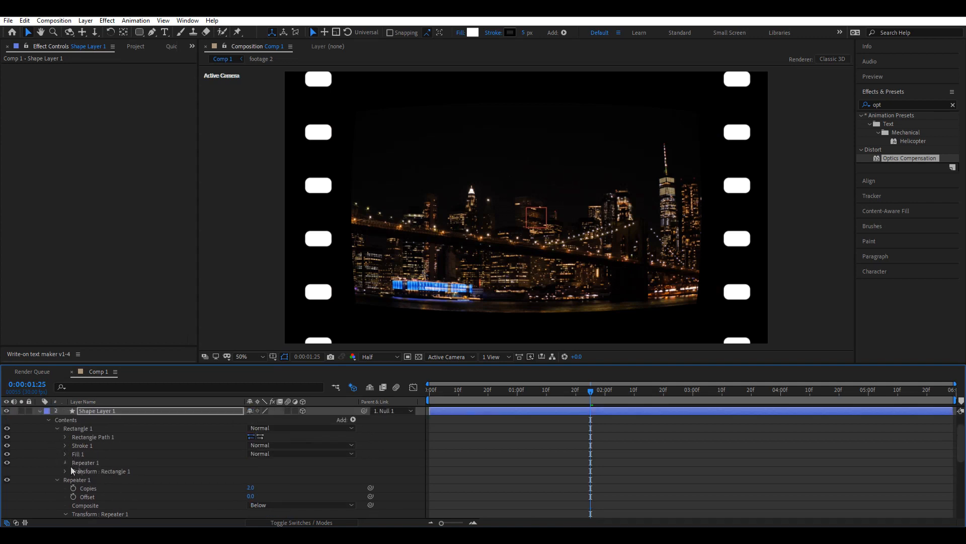
click(65, 463)
drag(262, 480, 252, 480)
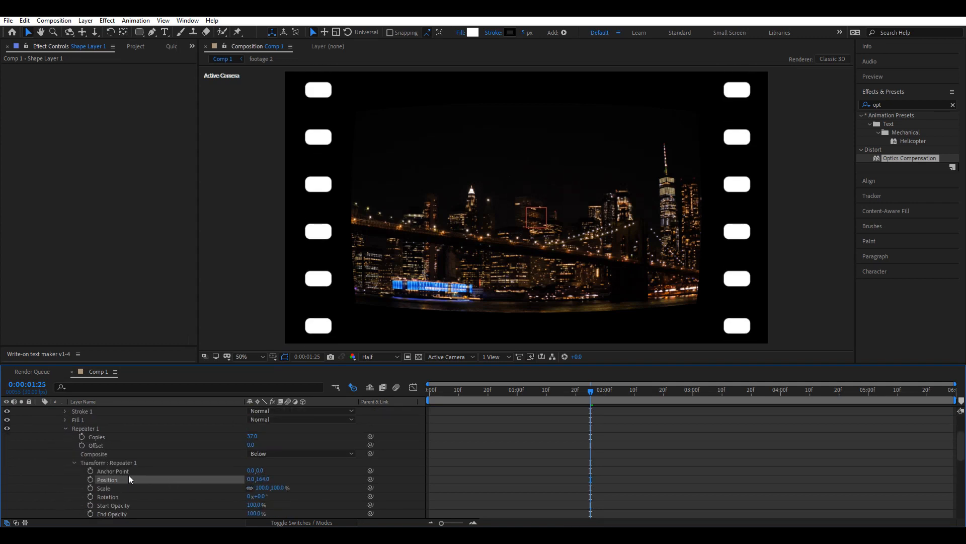
scroll(68, 449, up, 3)
click(39, 435)
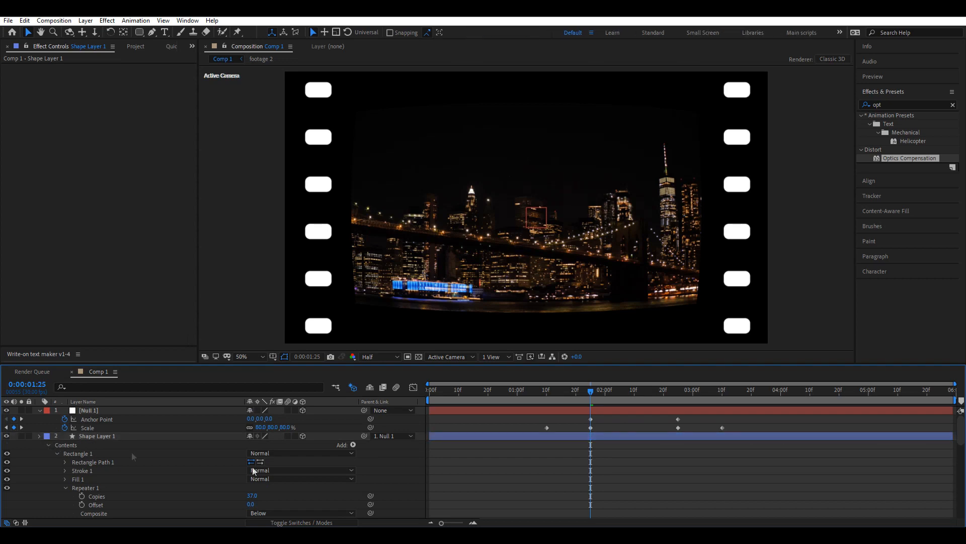
click(533, 390)
key(space)
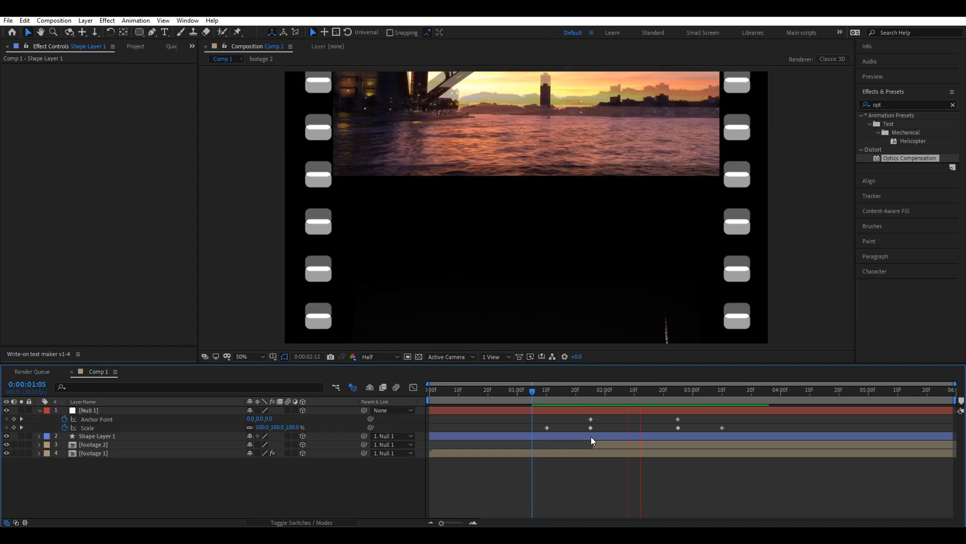
Set the Field Of View keyframe of footage 1's Optics Compensation at 0:00:01:25 to 55.
drag(534, 391, 590, 395)
click(586, 453)
key(u)
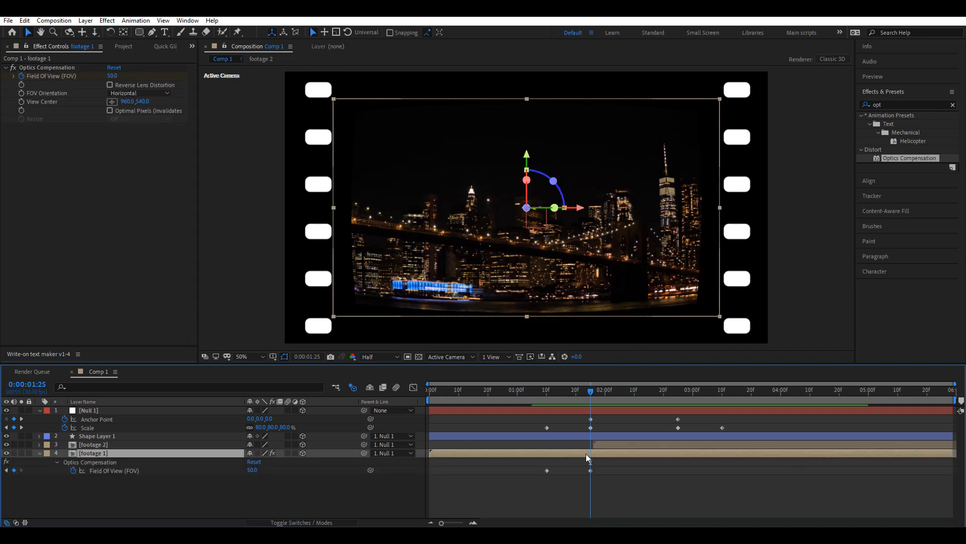
click(111, 76)
text(55)
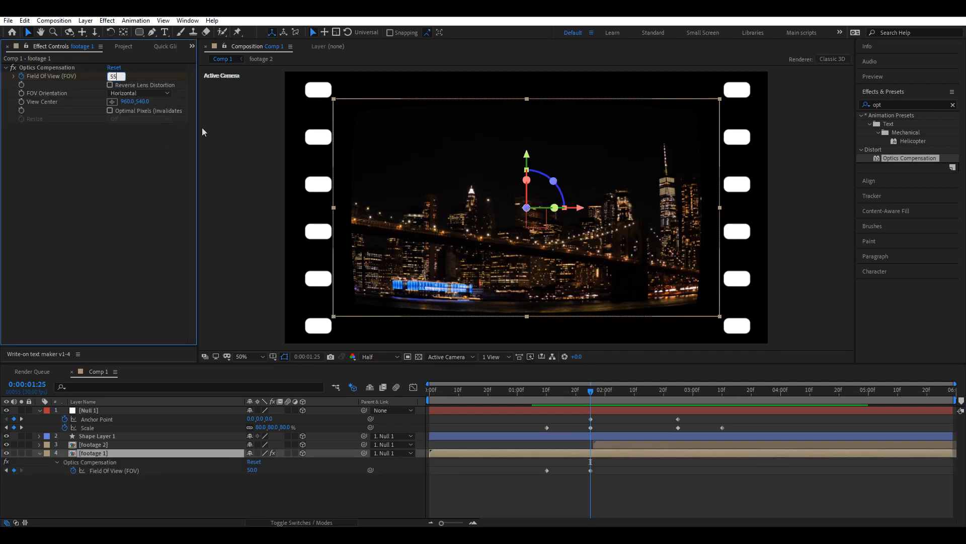
click(630, 498)
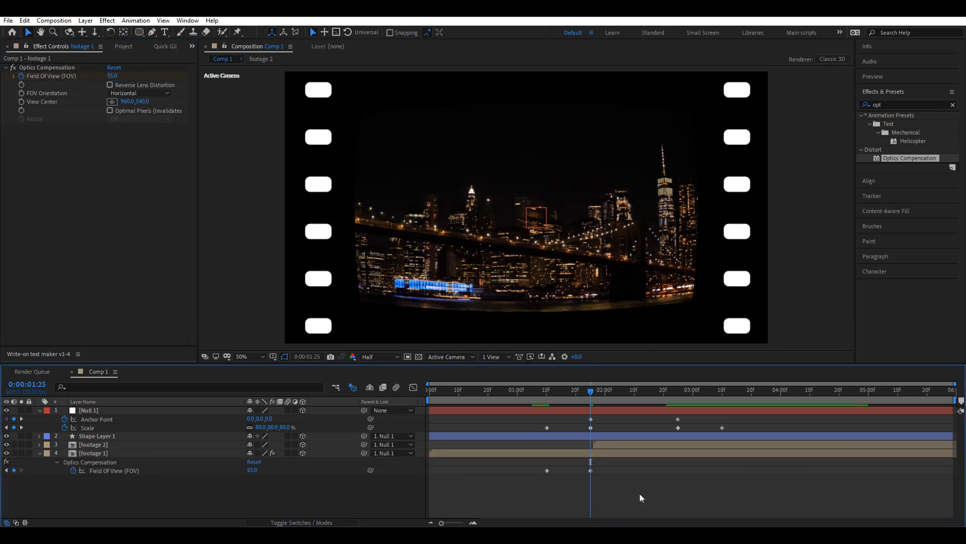
Apply Optics Compensation to footage 2 and keyframe its Field Of View at 55 at 0:00:02:25.
click(681, 391)
click(681, 446)
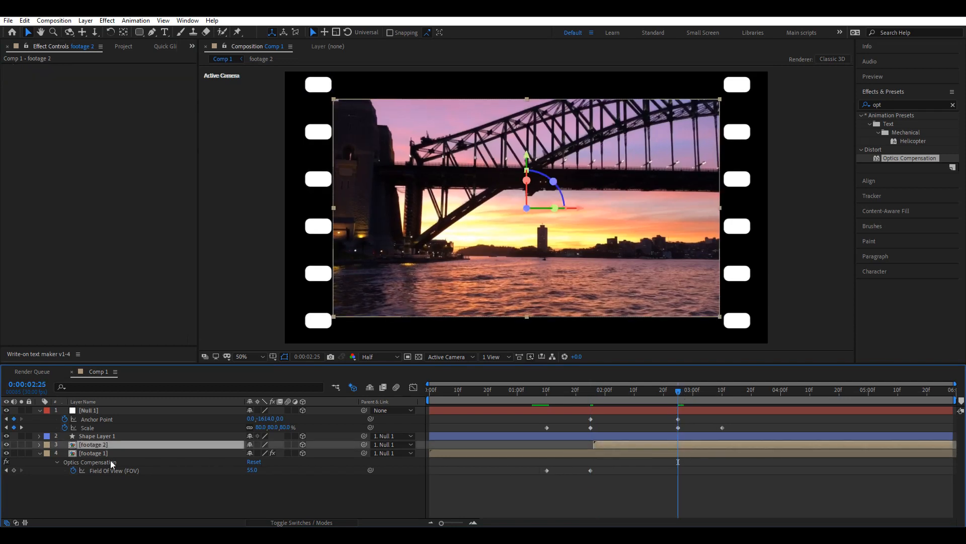
drag(915, 161, 665, 444)
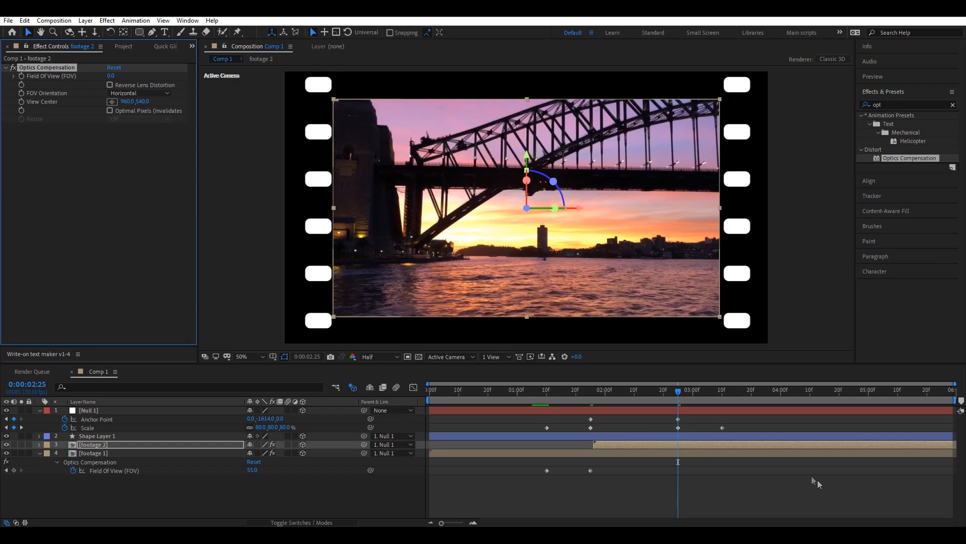
click(73, 216)
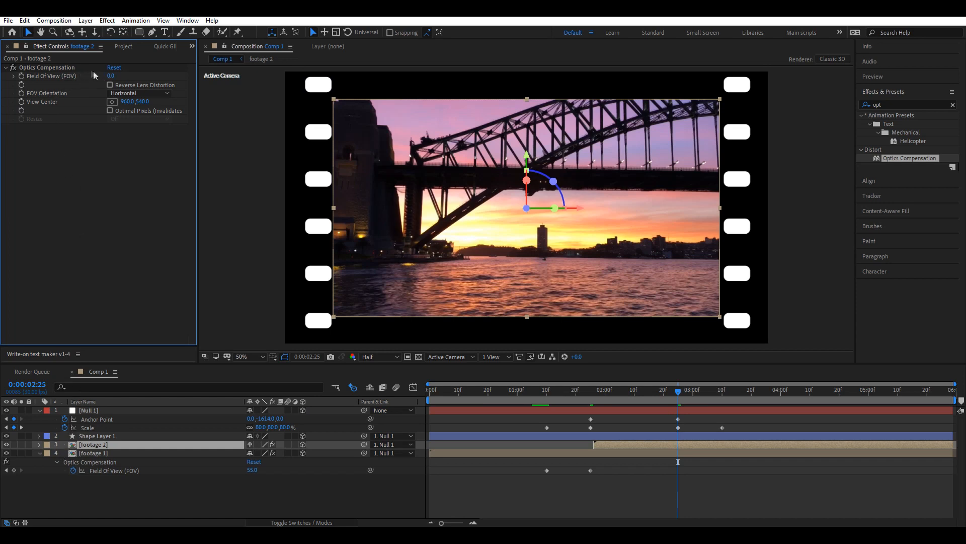
click(108, 75)
text(55)
click(21, 76)
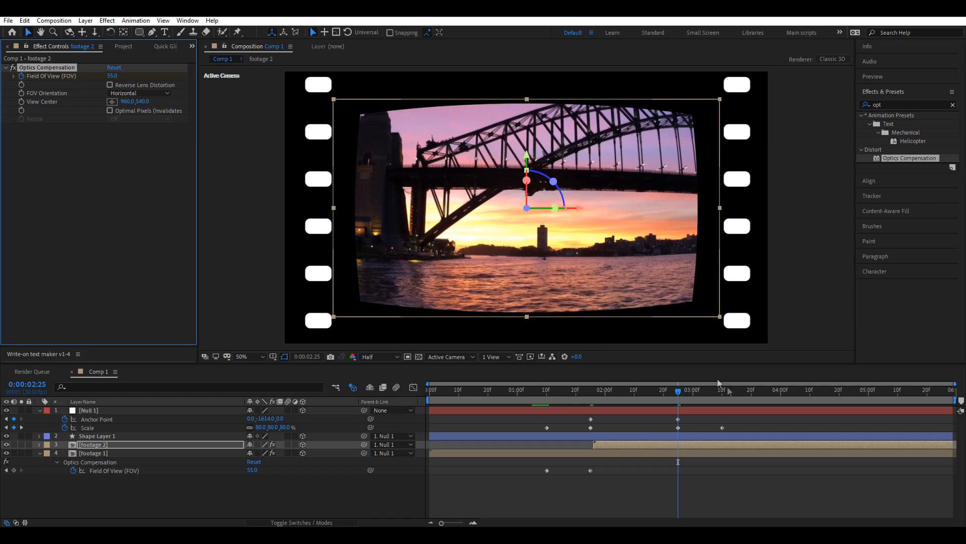
Keyframe footage 2's Field Of View at 0 at 0:00:03:10 and reveal the layer's keyframed properties.
click(723, 396)
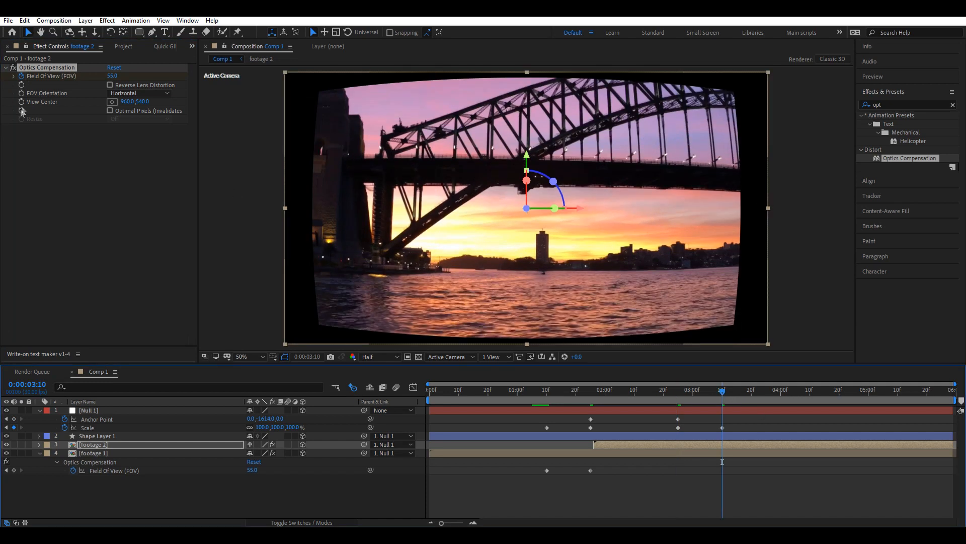
click(112, 76)
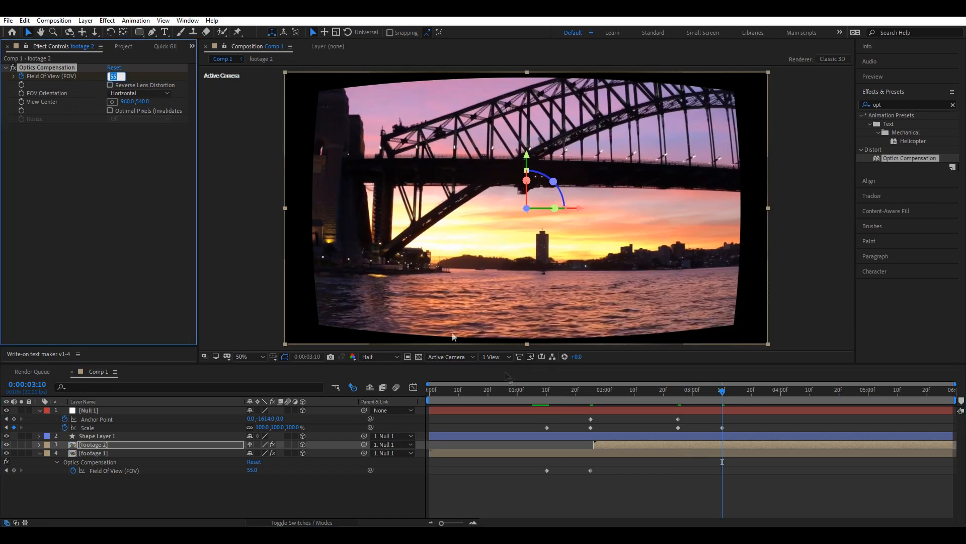
key(Return)
click(640, 444)
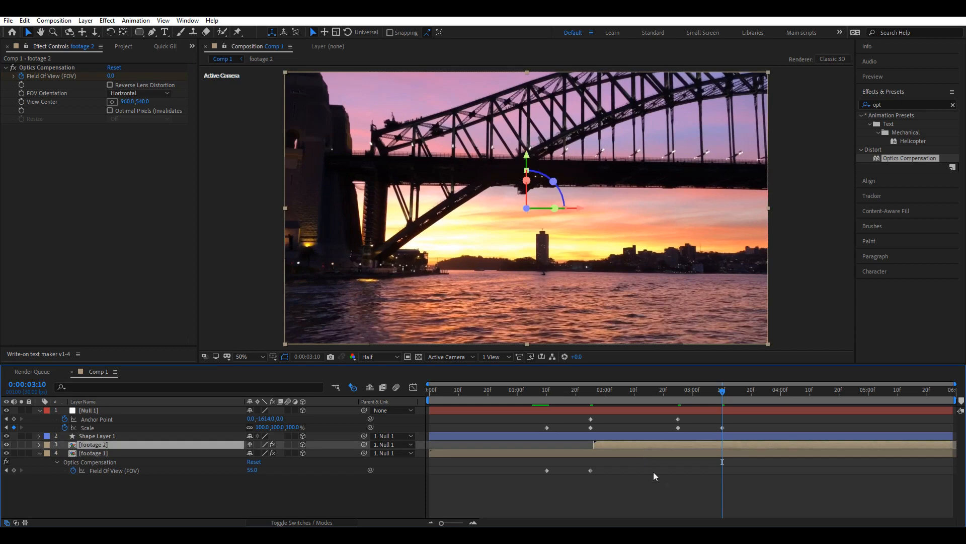
key(u)
click(687, 512)
Preview the whole transition from 0:00:00:08 to check the lens distortion on both clips.
click(455, 391)
key(space)
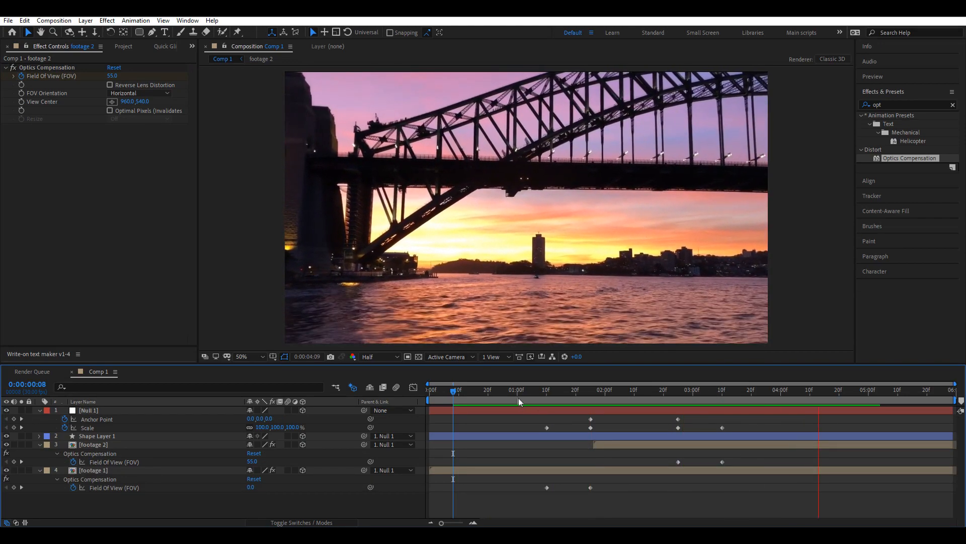
mouse_move(508, 395)
mouse_down()
mouse_move(730, 398)
mouse_move(515, 395)
mouse_up()
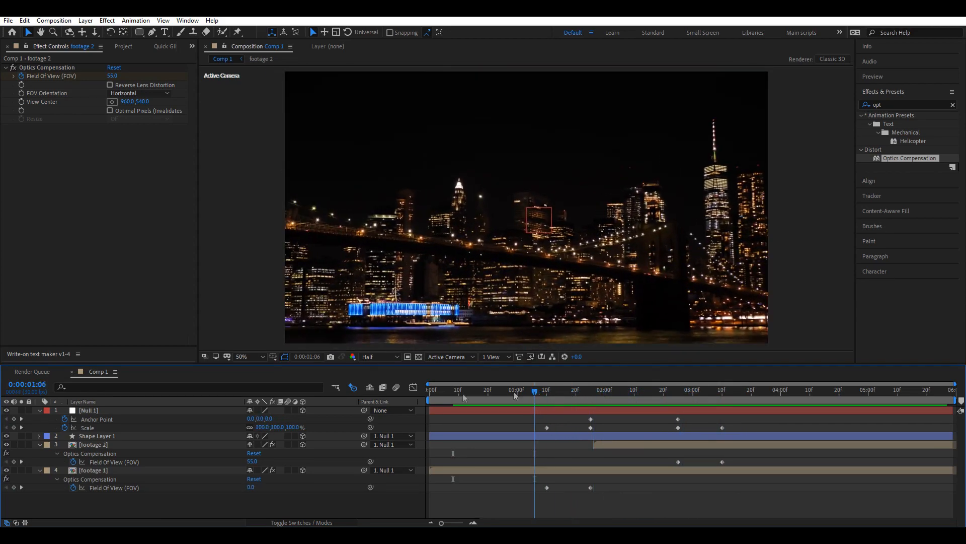
Collapse the properties of Null 1, footage 2 and footage 1 to tidy the layer list.
click(39, 410)
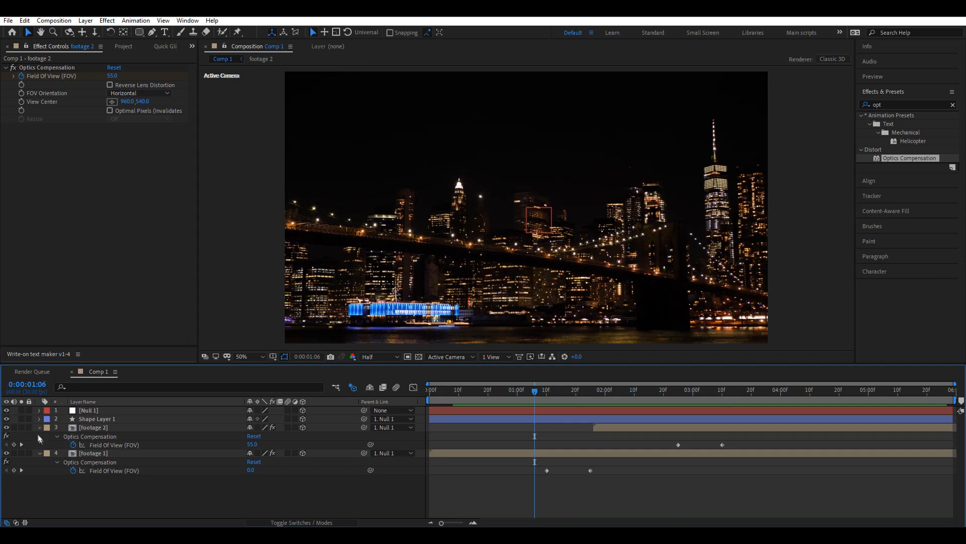
click(40, 427)
click(39, 436)
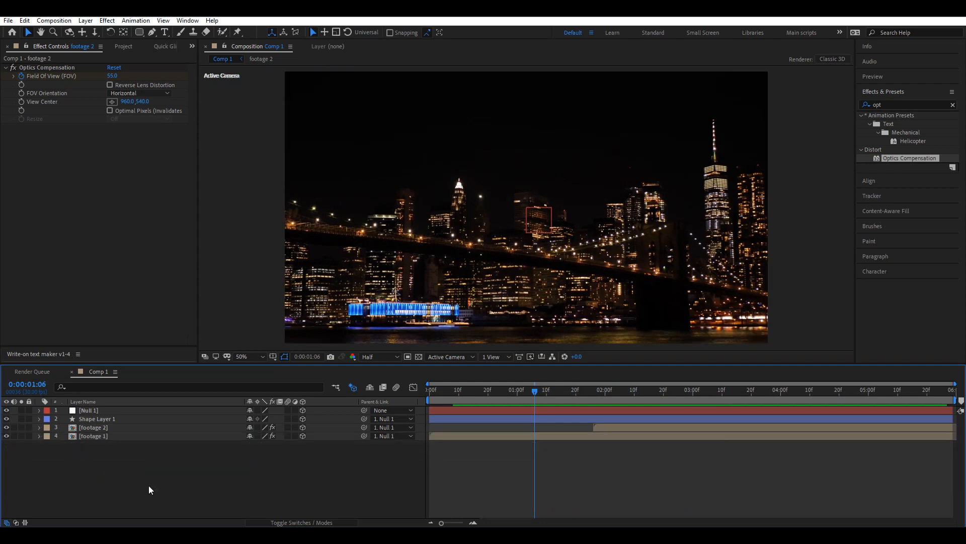
Create a new 1920 x 1080 composition at 30 fps with a duration of 0:00:21:11.
click(123, 46)
click(338, 487)
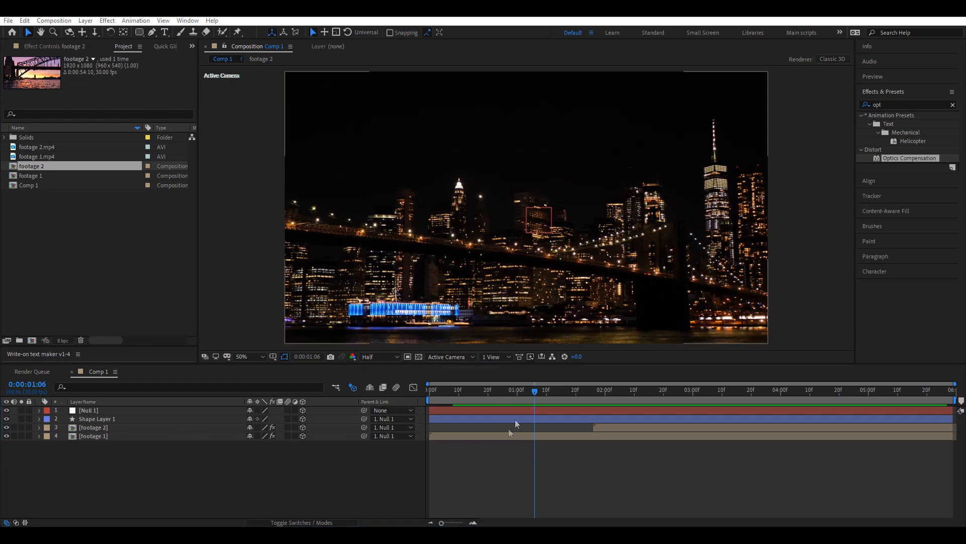
drag(535, 393, 511, 398)
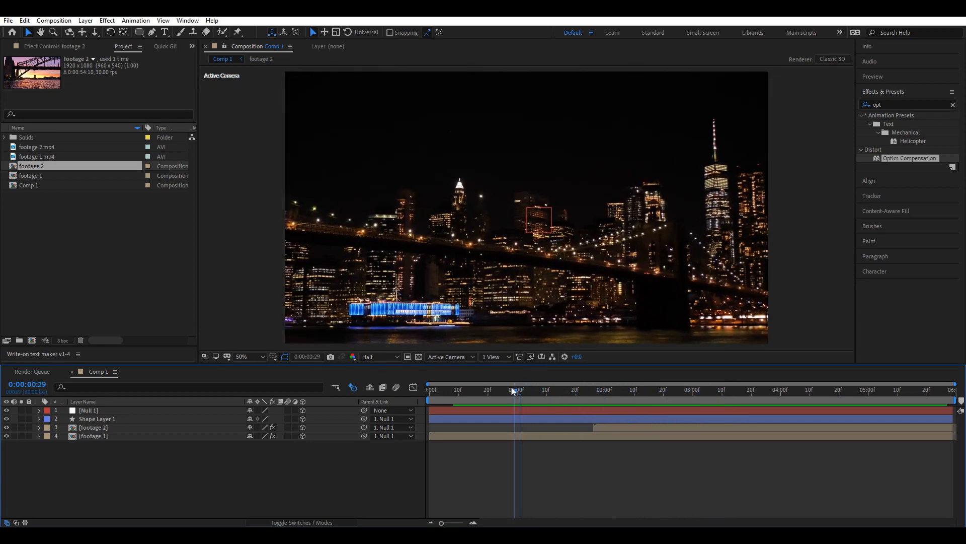
click(31, 340)
click(393, 374)
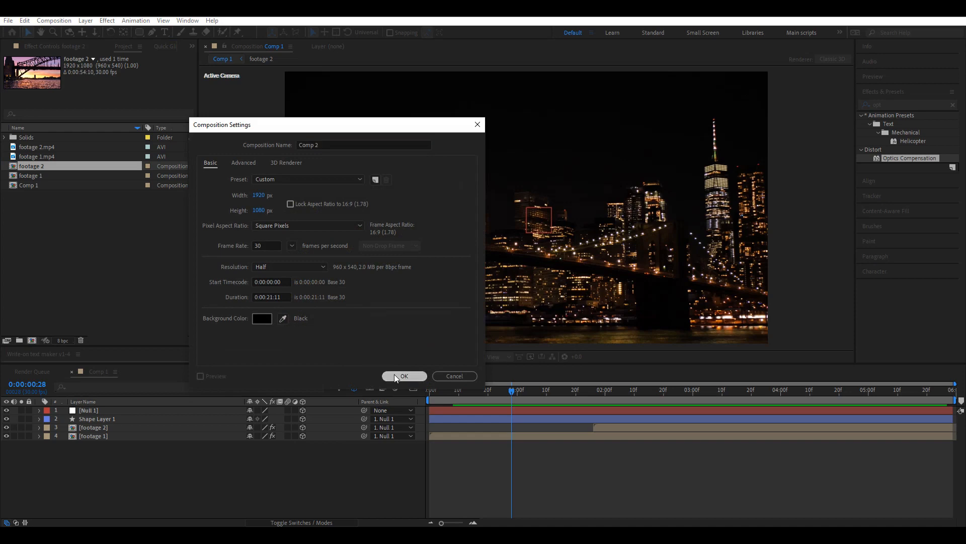
Add a full-frame black solid named "noise" to the new composition.
right_click(491, 445)
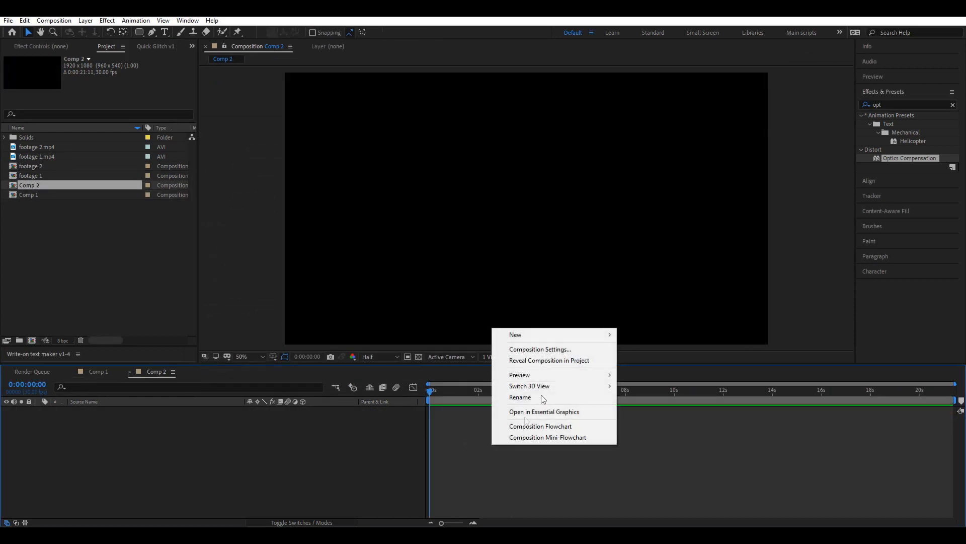
mouse_move(607, 341)
click(640, 360)
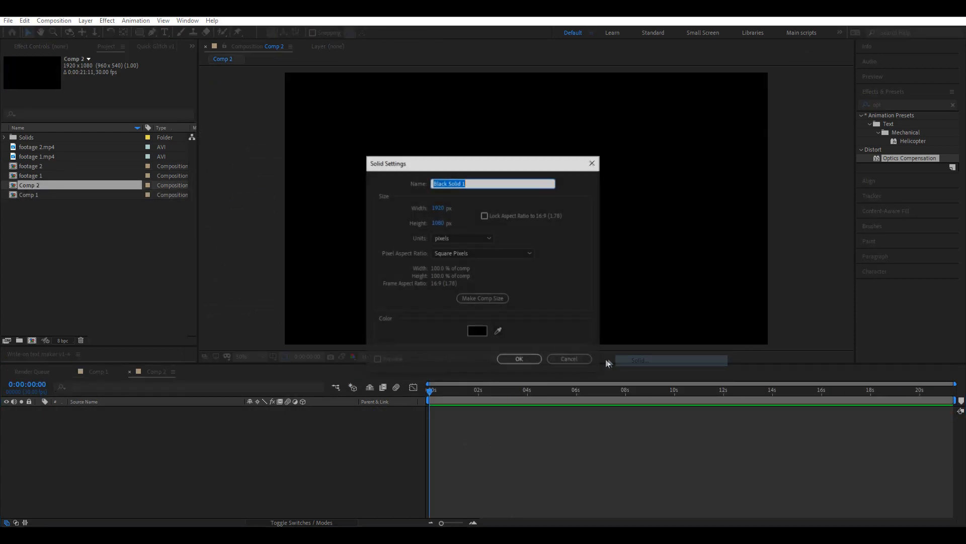
text(noise)
click(532, 359)
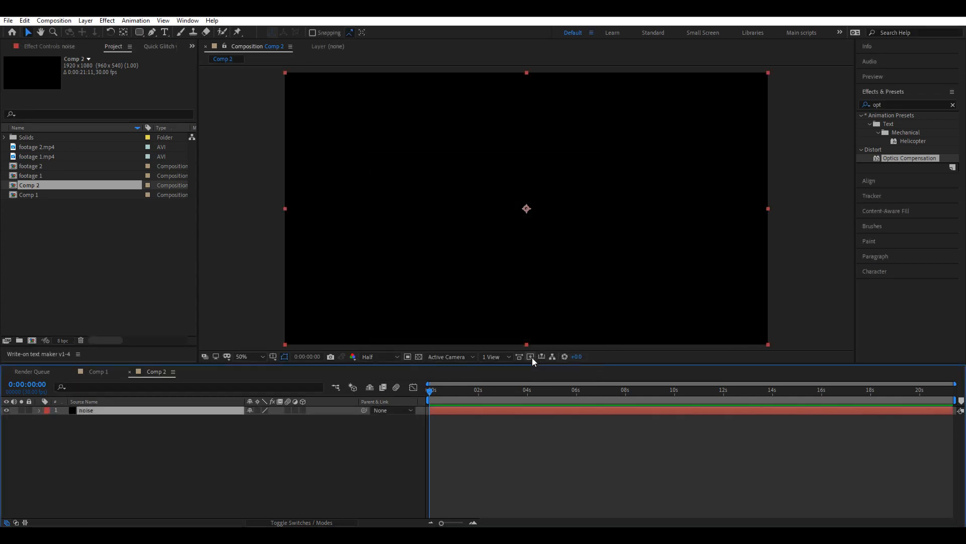
Find the Noise effect and apply it to the noise solid.
double_click(889, 104)
text(noise)
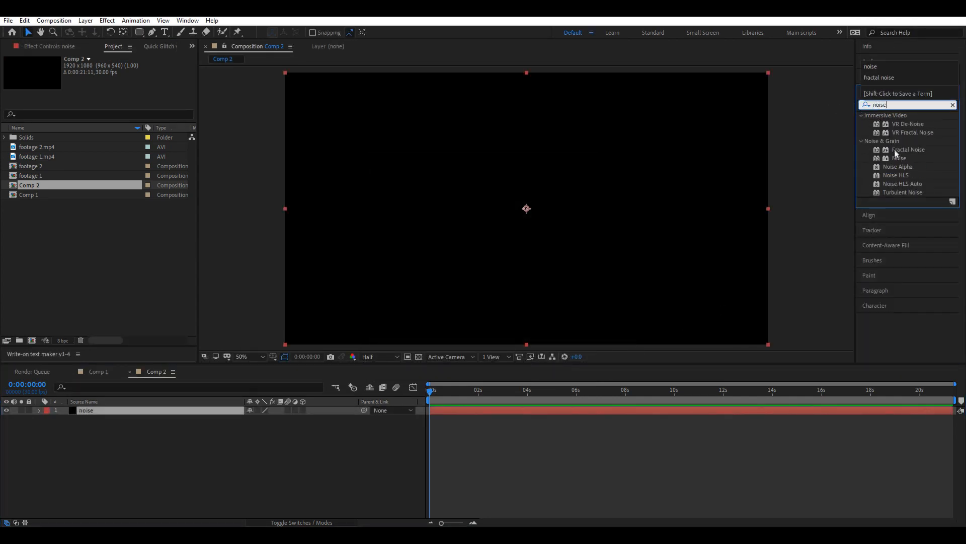
click(895, 151)
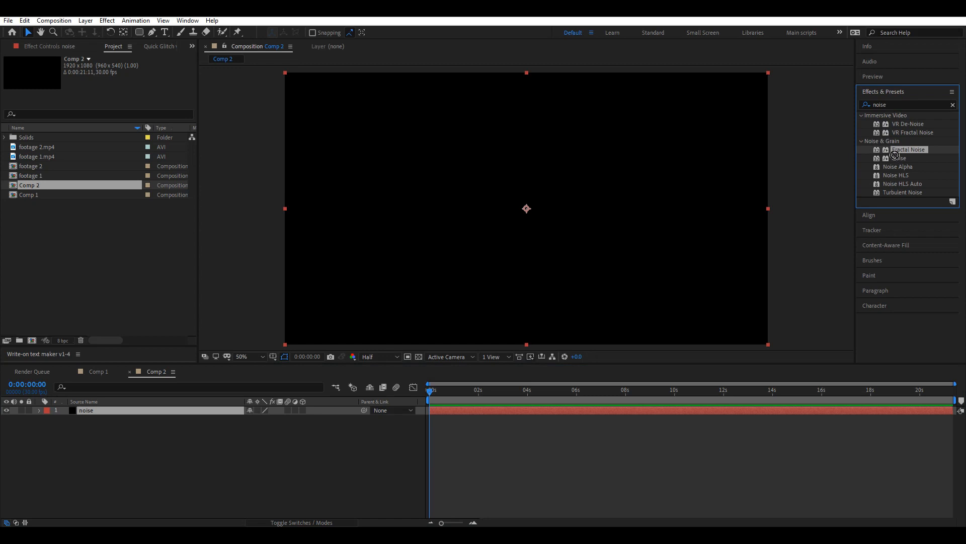
drag(895, 157, 464, 407)
Set the Noise effect's Amount of Noise to 50%.
drag(112, 76, 135, 77)
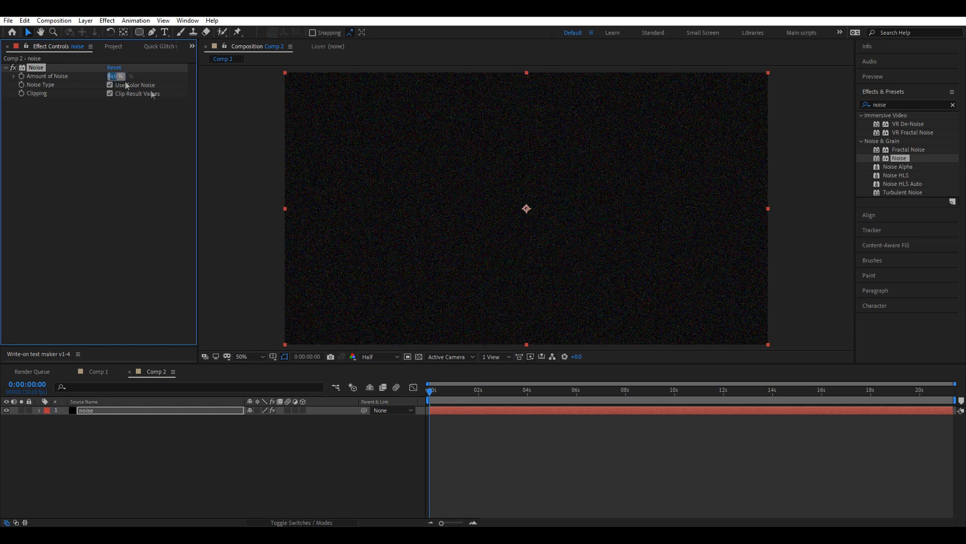
click(176, 127)
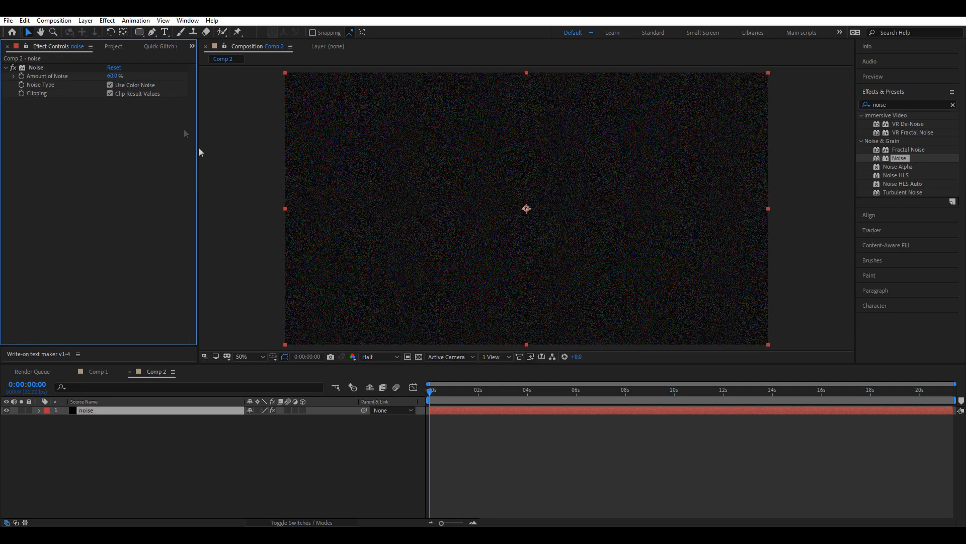
click(113, 75)
text(50)
click(551, 470)
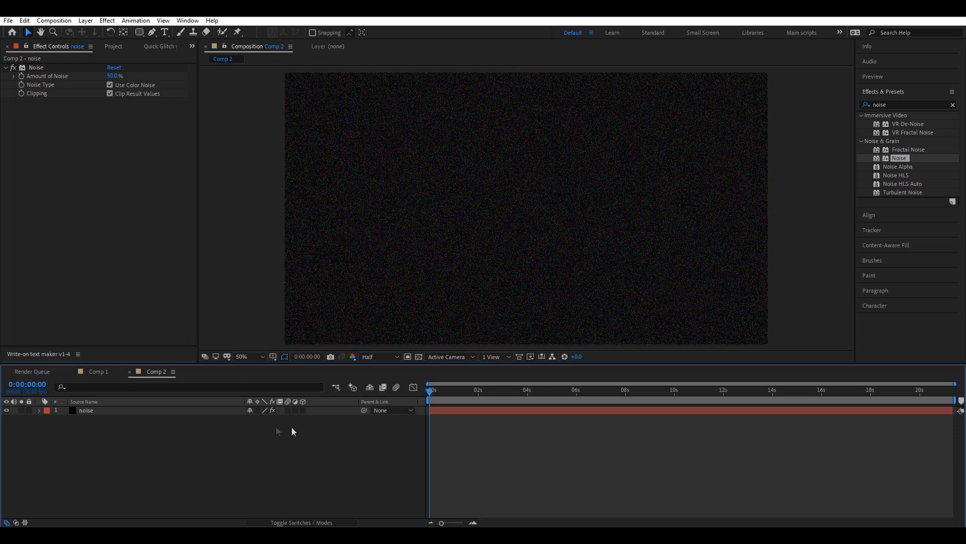
Add a white text layer reading "PLAY" and place it near the frame's upper-left corner.
click(164, 32)
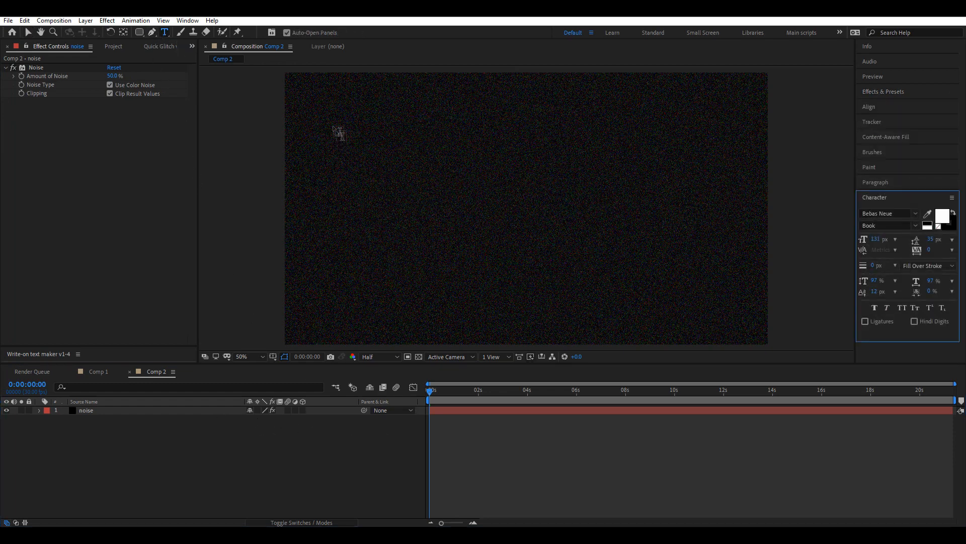
click(401, 143)
text(PLAY)
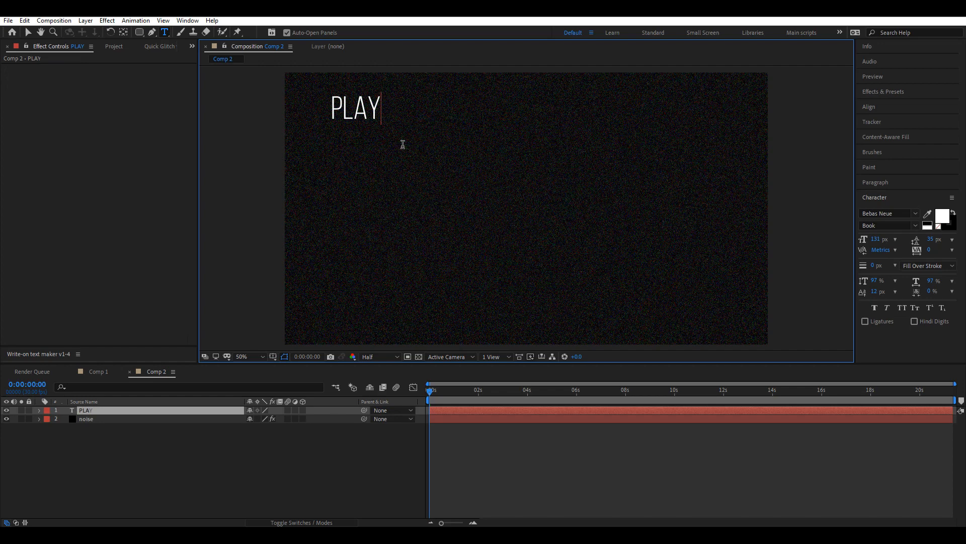
click(28, 32)
mouse_move(366, 111)
mouse_down()
mouse_move(363, 123)
mouse_move(373, 124)
mouse_up()
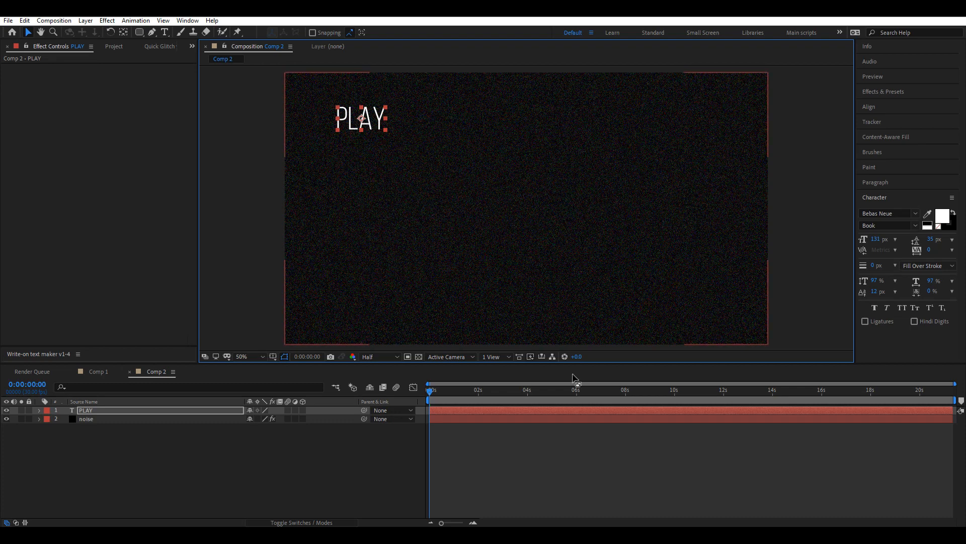
click(602, 452)
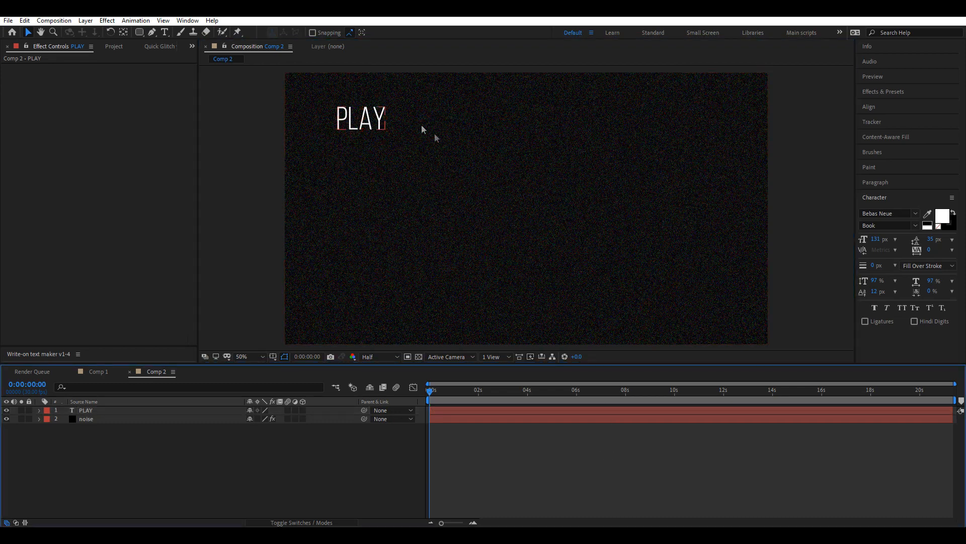
Add a shape layer to the composition and give its contents a polystar path.
right_click(516, 464)
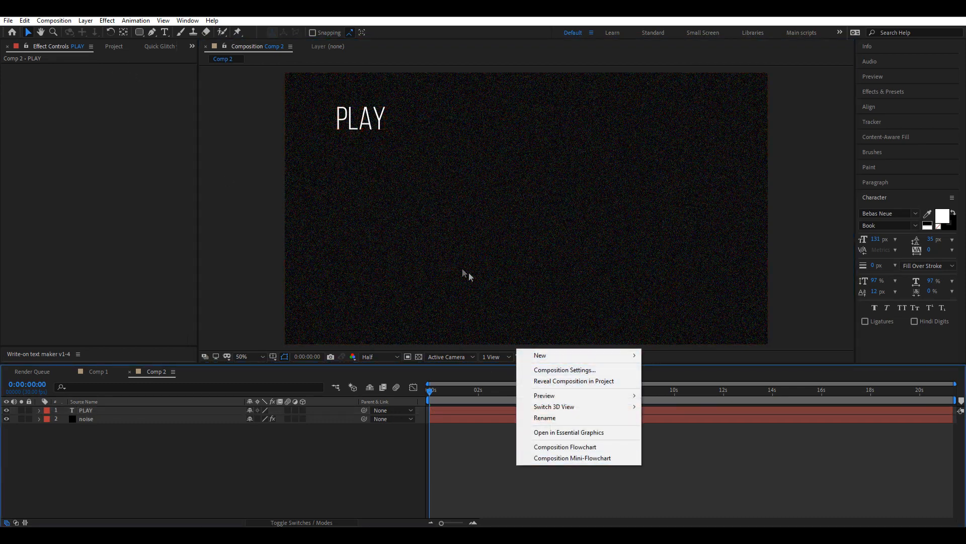
mouse_move(579, 358)
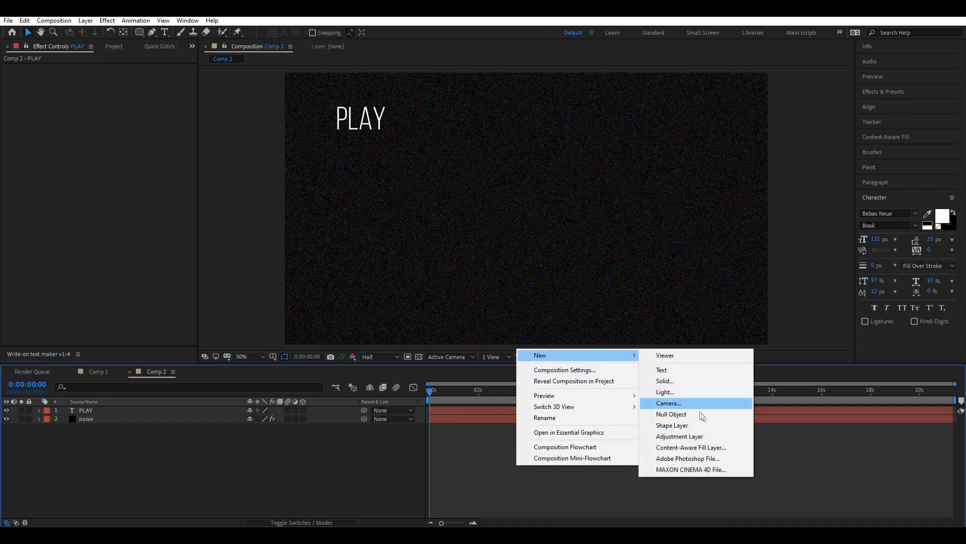
click(706, 428)
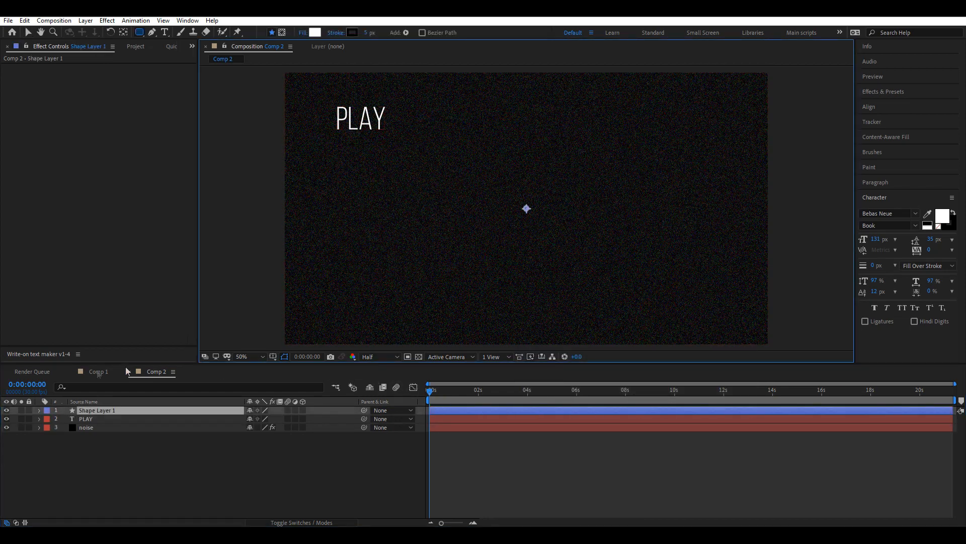
click(39, 410)
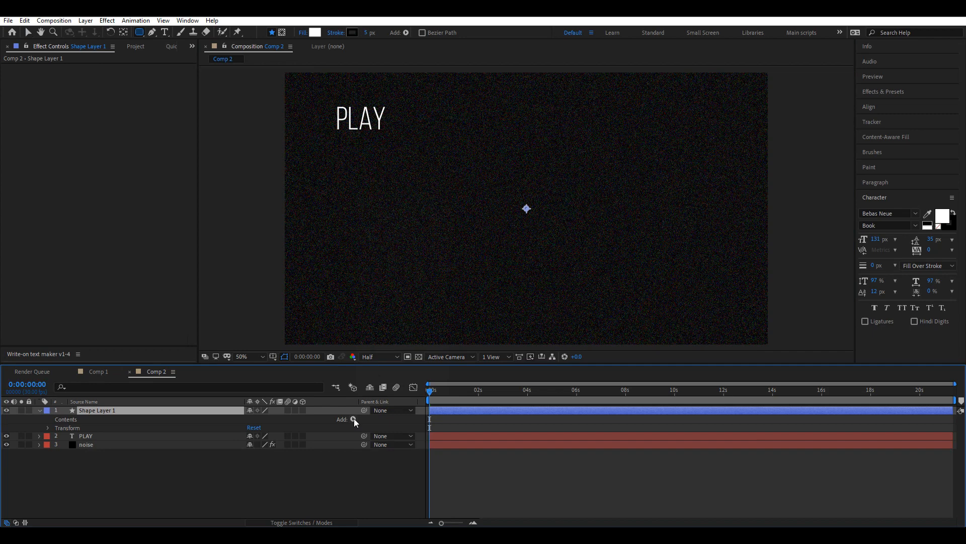
click(353, 419)
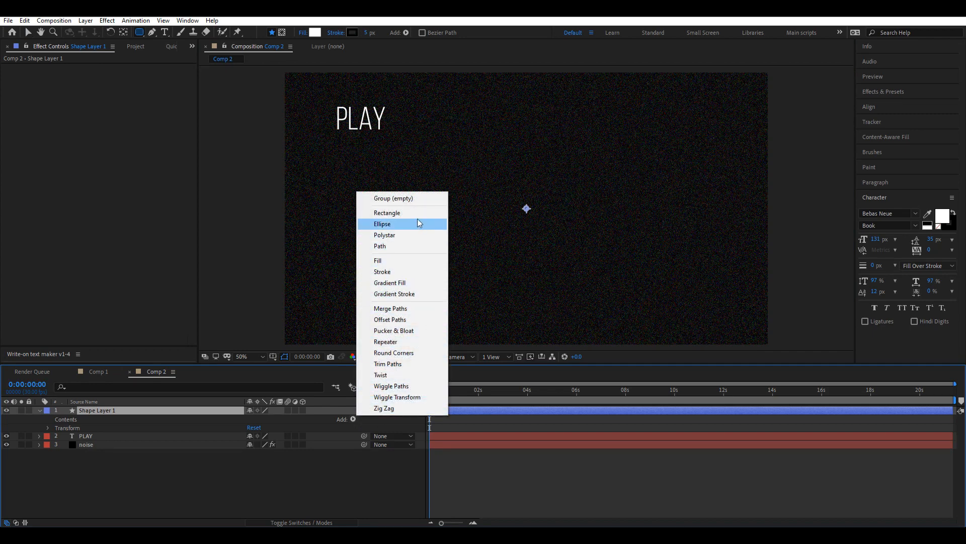
click(421, 235)
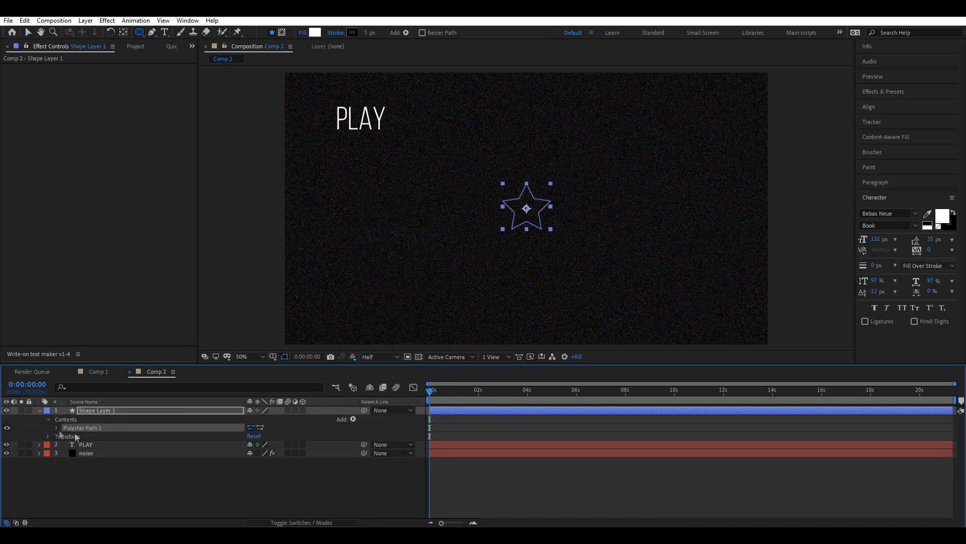
Set the polystar path's number of points to 3.
click(58, 428)
click(251, 444)
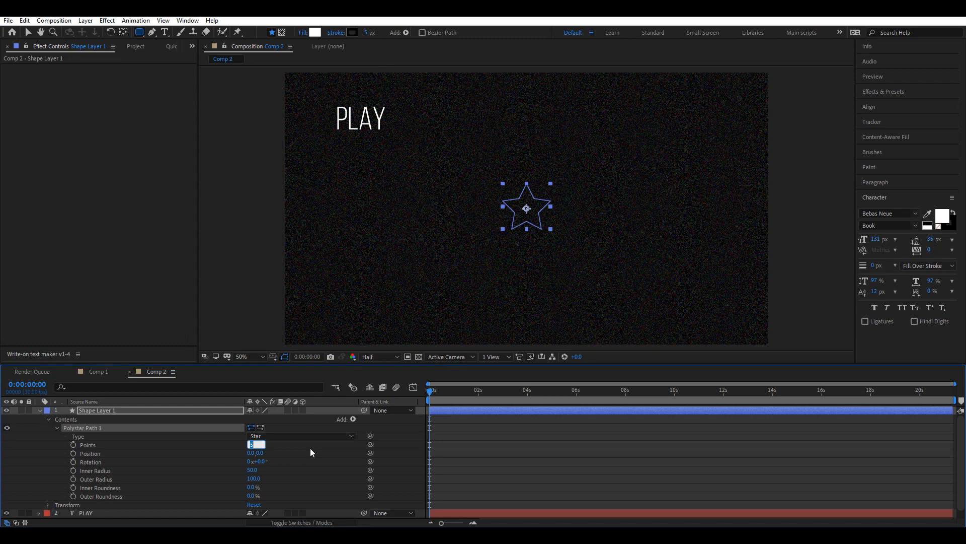
text(3)
click(393, 452)
Add a fill to the shape layer and make its color white.
click(353, 419)
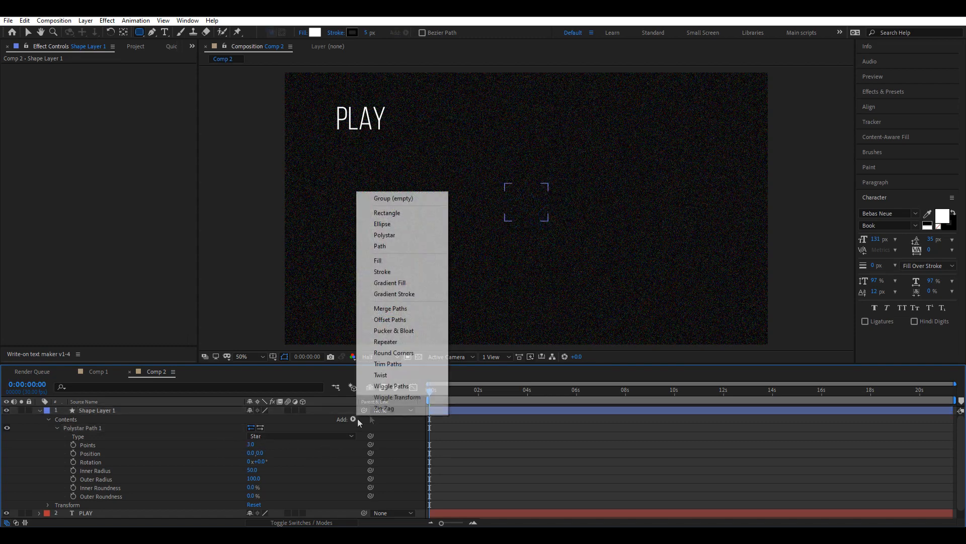
click(402, 260)
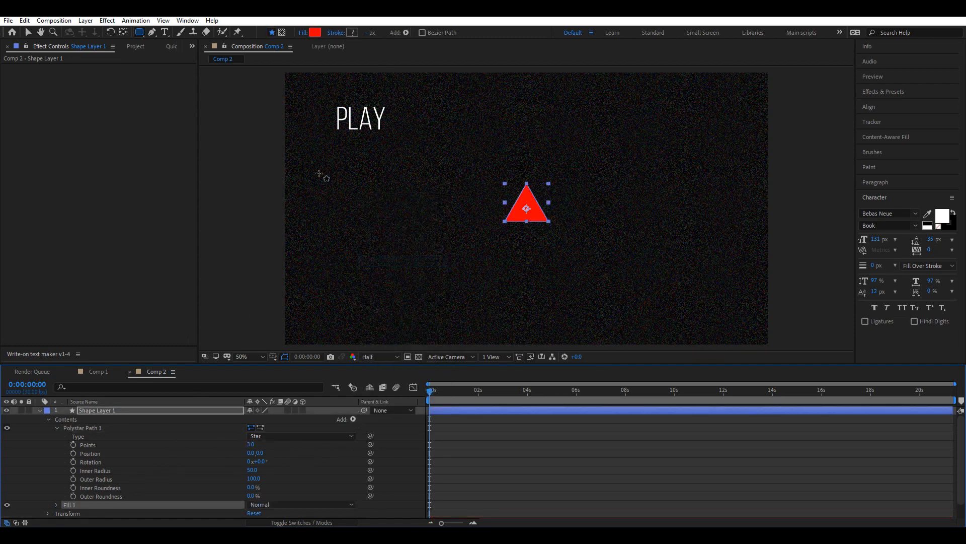
click(315, 32)
drag(705, 206, 587, 110)
click(878, 175)
Rotate the polystar path to 90° so it points right and change its type to Polygon.
drag(258, 461, 332, 464)
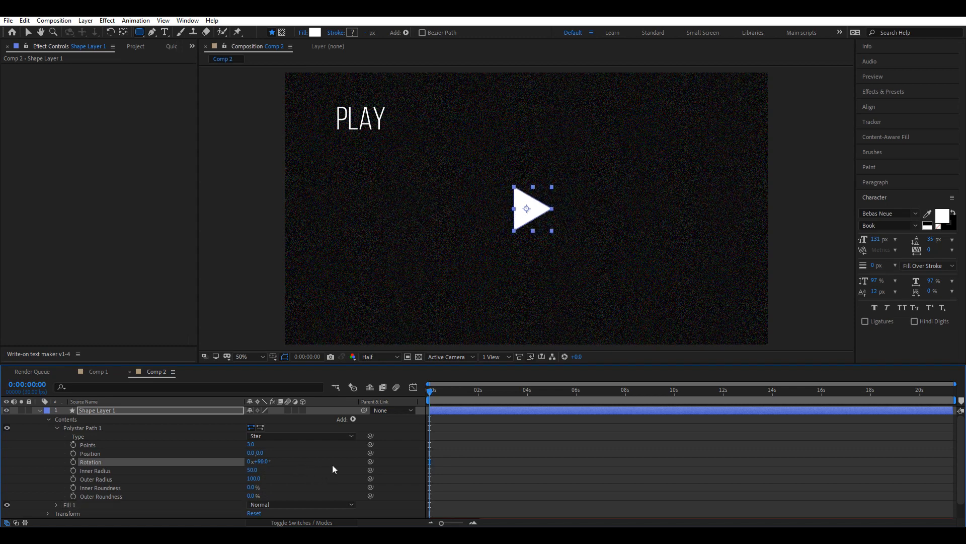
click(273, 482)
click(275, 435)
click(276, 459)
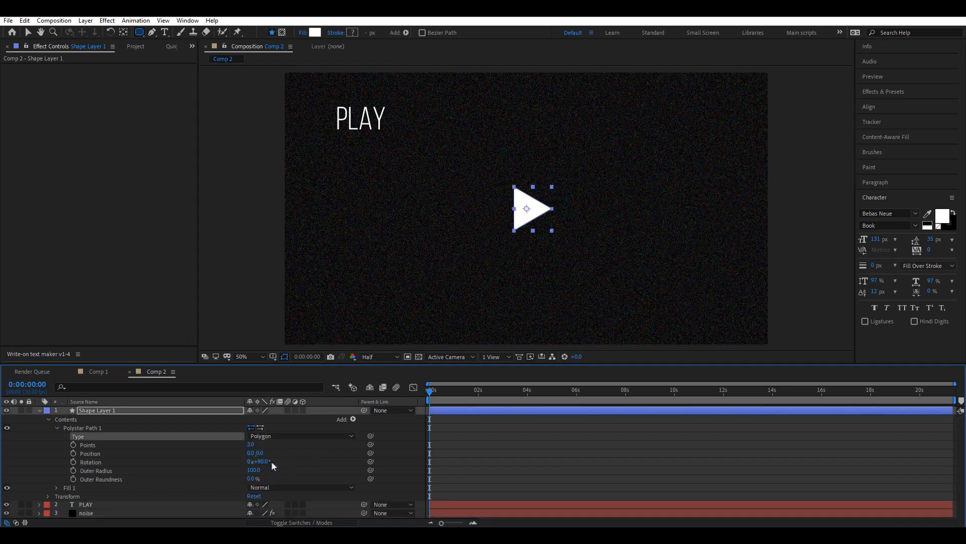
Reduce the triangle's outer radius to 50 and place it just to the right of the PLAY text.
drag(254, 470, 238, 469)
click(28, 32)
drag(530, 210, 406, 117)
drag(253, 471, 242, 469)
drag(403, 119, 406, 117)
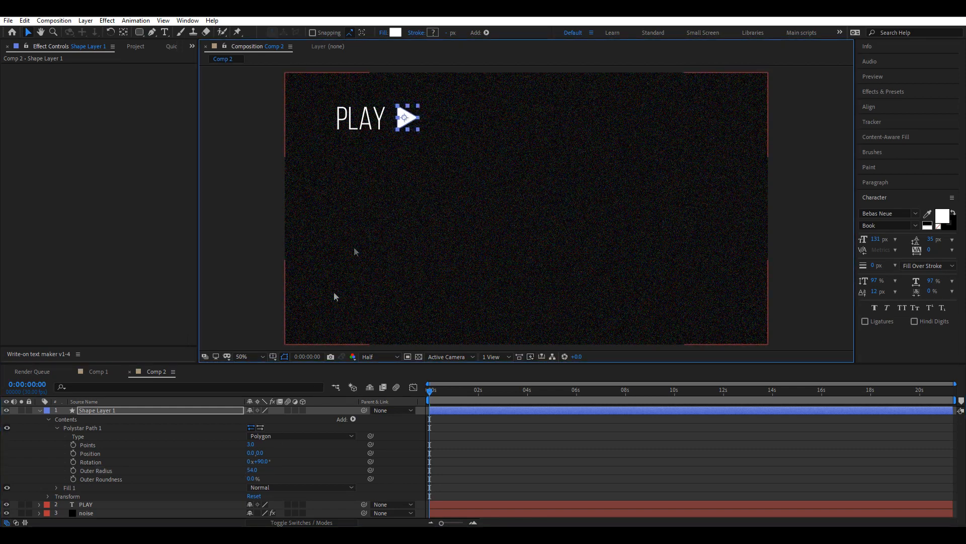
drag(252, 469, 251, 468)
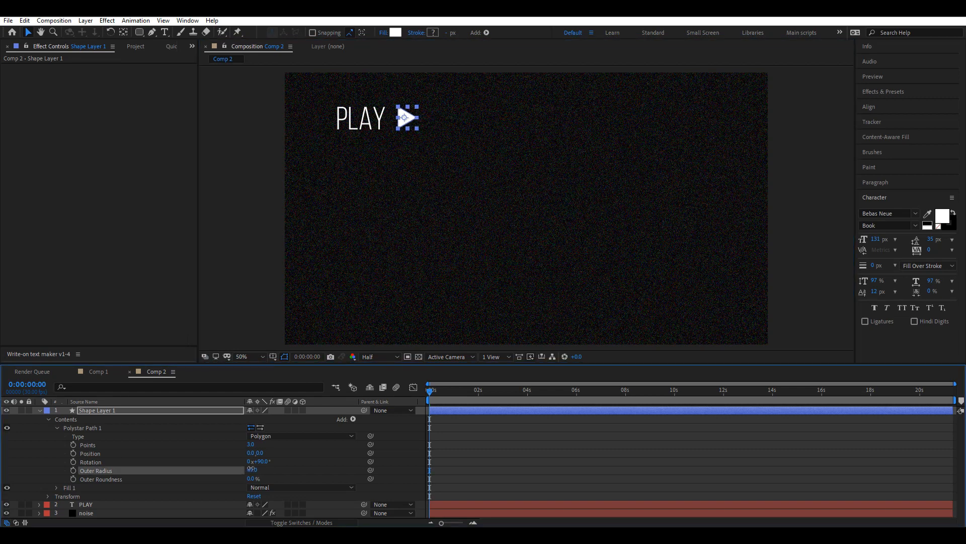
click(583, 477)
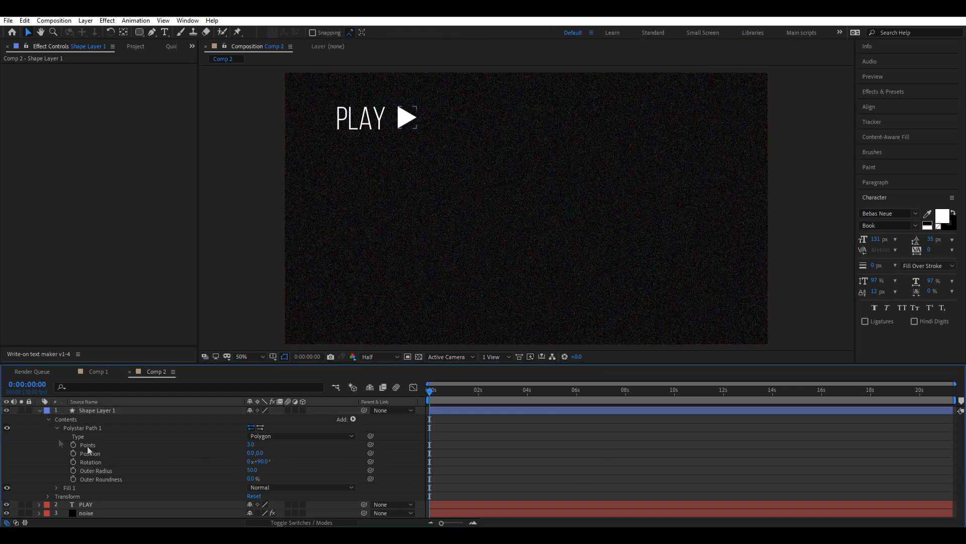
click(40, 410)
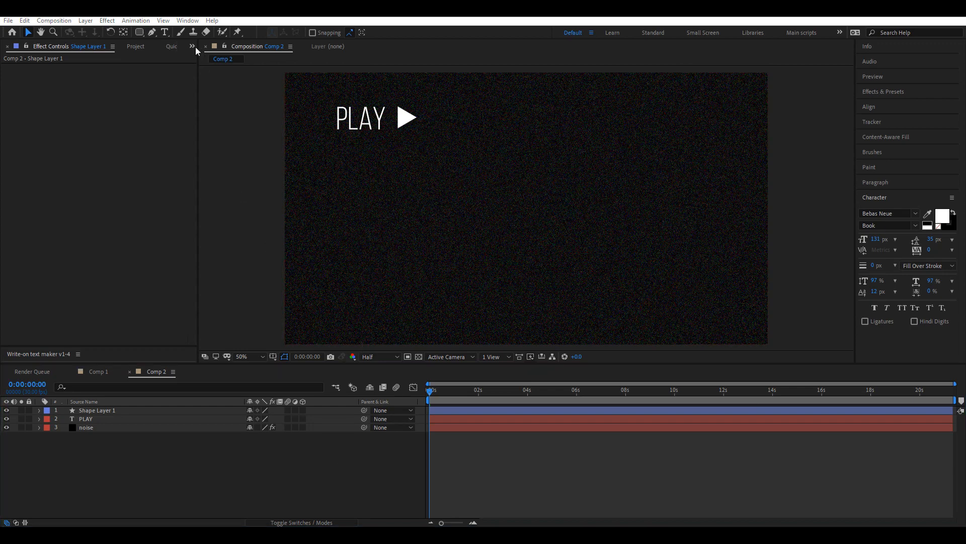
Add a text layer reading "slp" and place it near the frame's lower-left corner, aligned under PLAY.
click(164, 32)
click(349, 289)
text(slp)
click(28, 32)
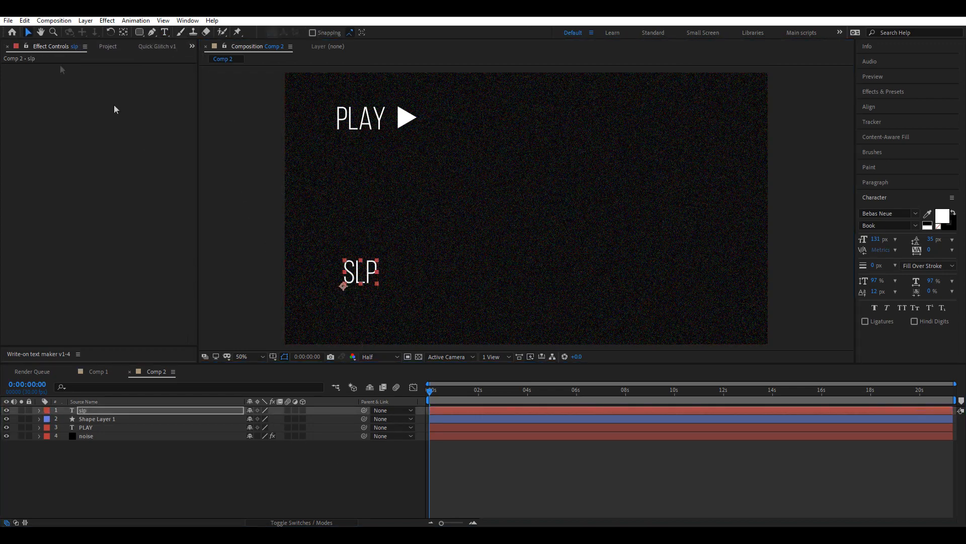
drag(363, 271, 352, 295)
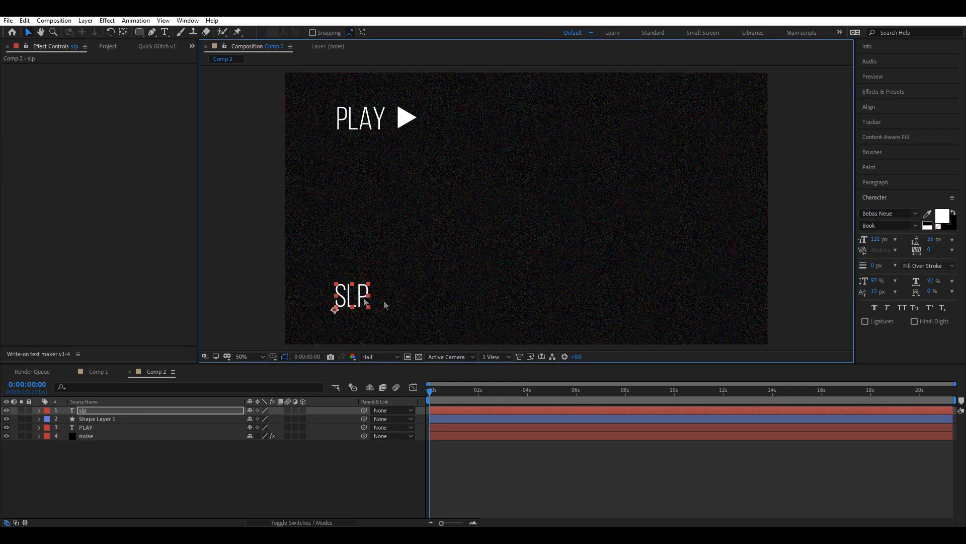
click(478, 479)
Add a text layer reading "AM 2:10" above SLP and set its colon's baseline shift to 25 px.
click(164, 32)
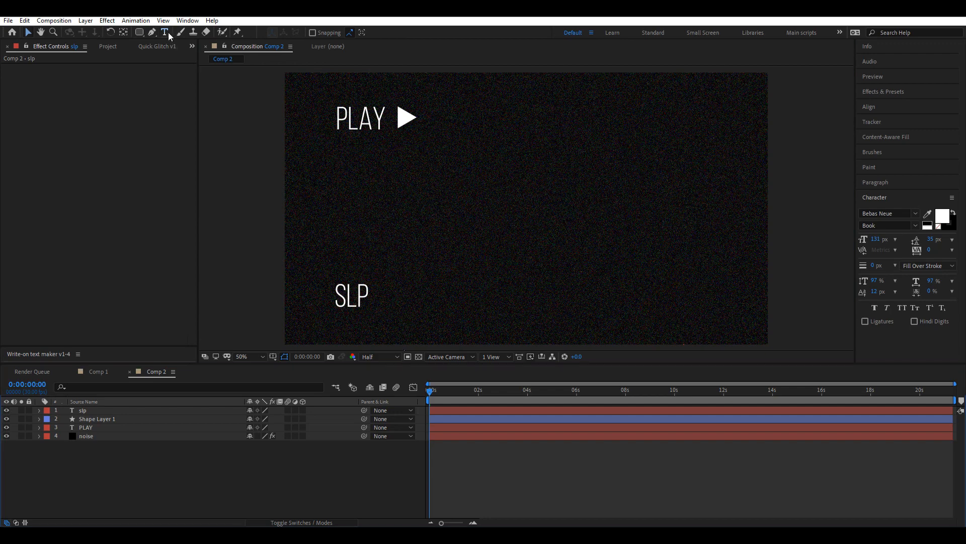
click(337, 261)
text(AM 2:10)
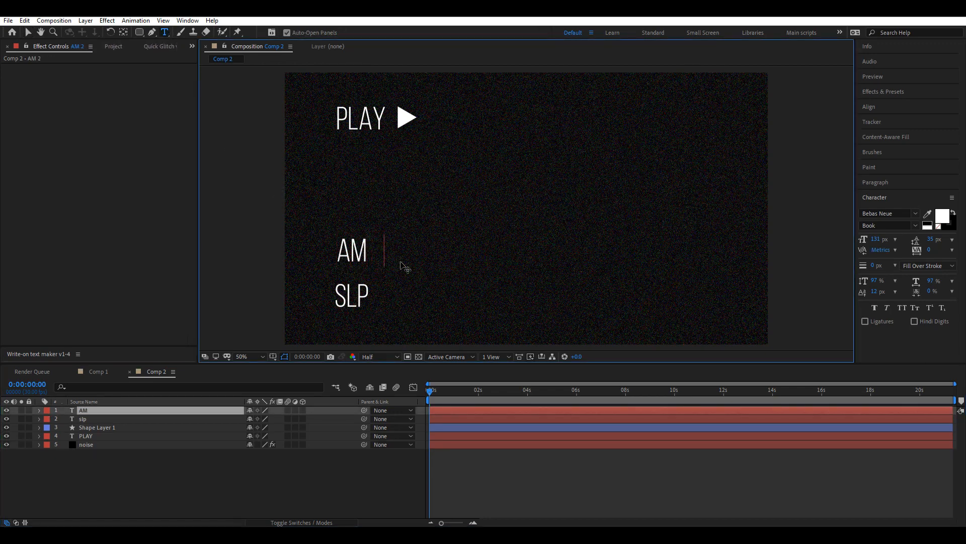
double_click(385, 255)
drag(875, 291, 880, 292)
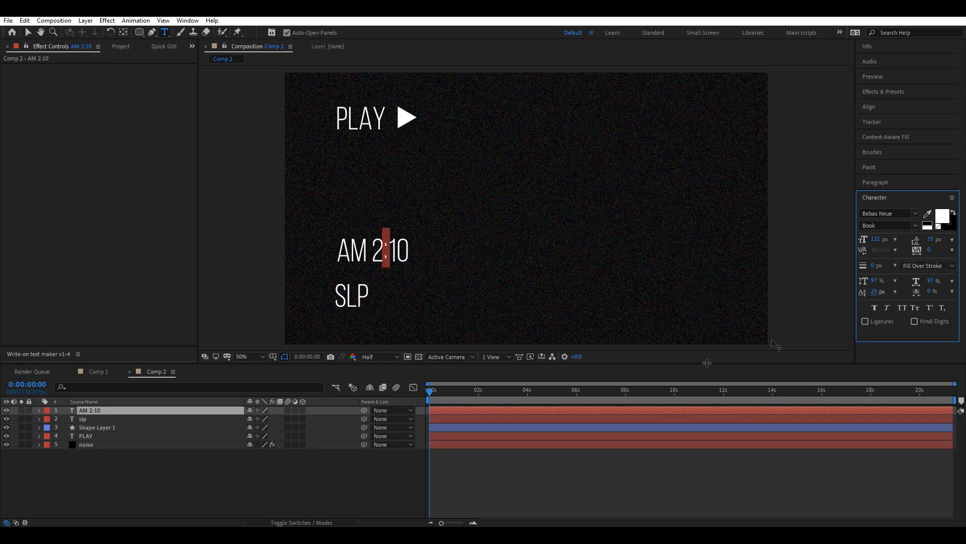
click(521, 500)
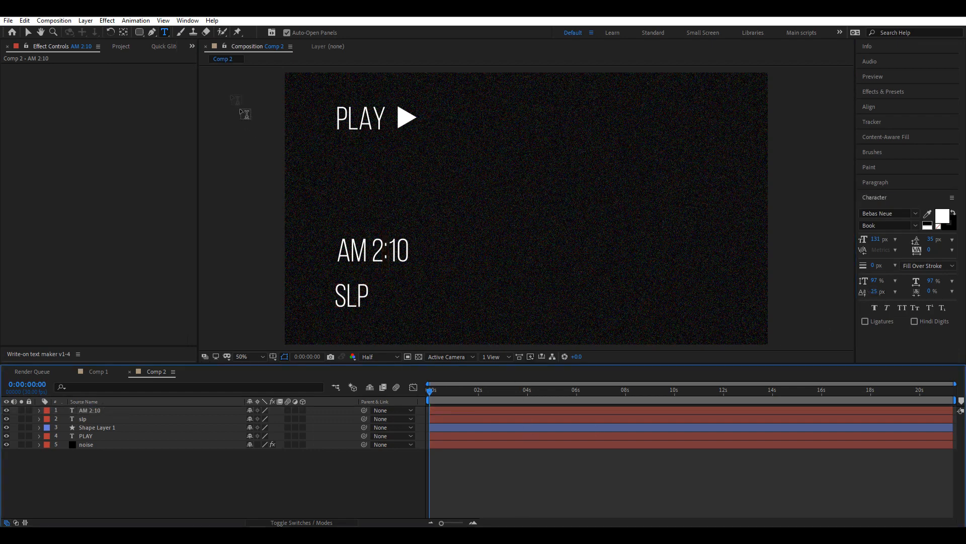
Add a text layer reading "-- : --" in the frame's upper right and set its colon's baseline shift to 40 px.
click(621, 147)
text(--:--)
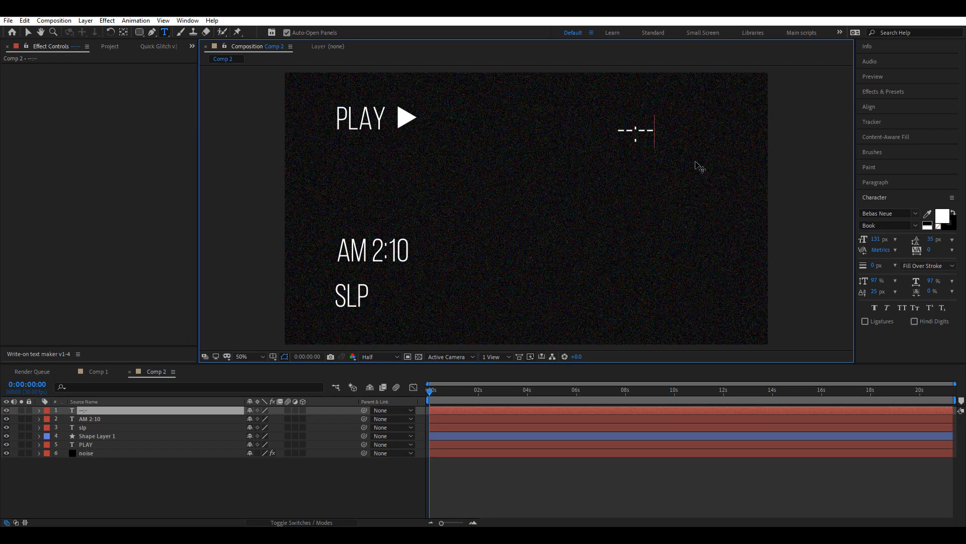
click(633, 131)
double_click(641, 132)
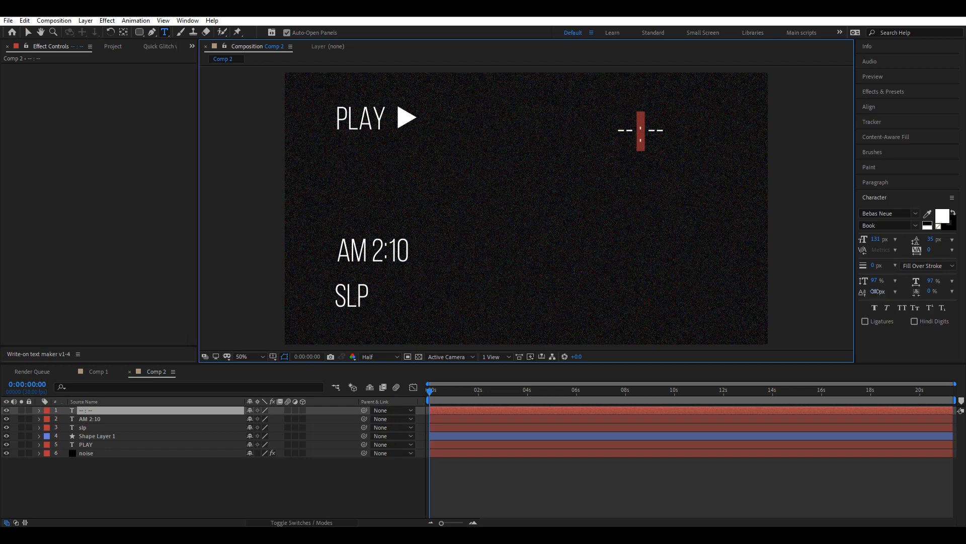
drag(875, 291, 882, 291)
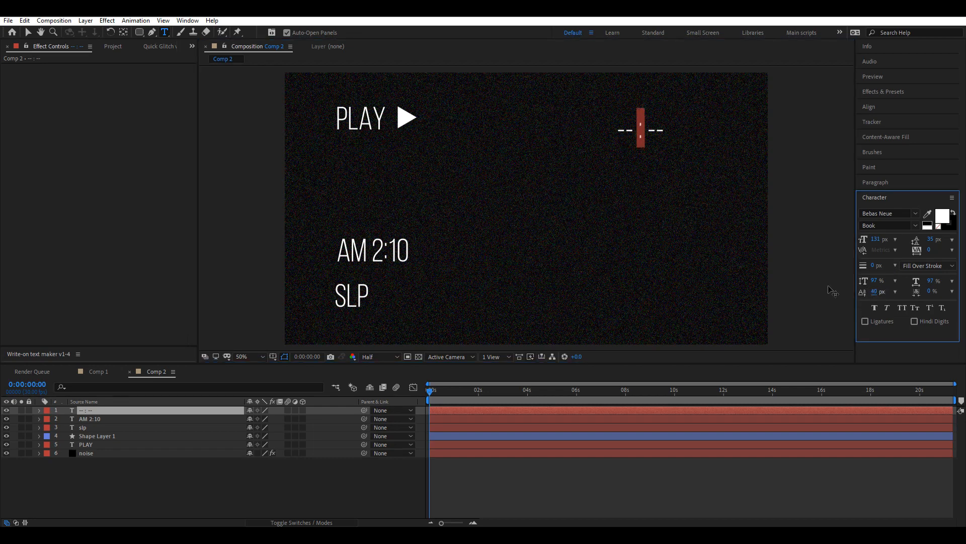
Move the dashed time text toward the upper-right corner level with PLAY, and shift AM 2:10 down closer to SLP.
click(28, 32)
click(657, 137)
drag(641, 132, 689, 120)
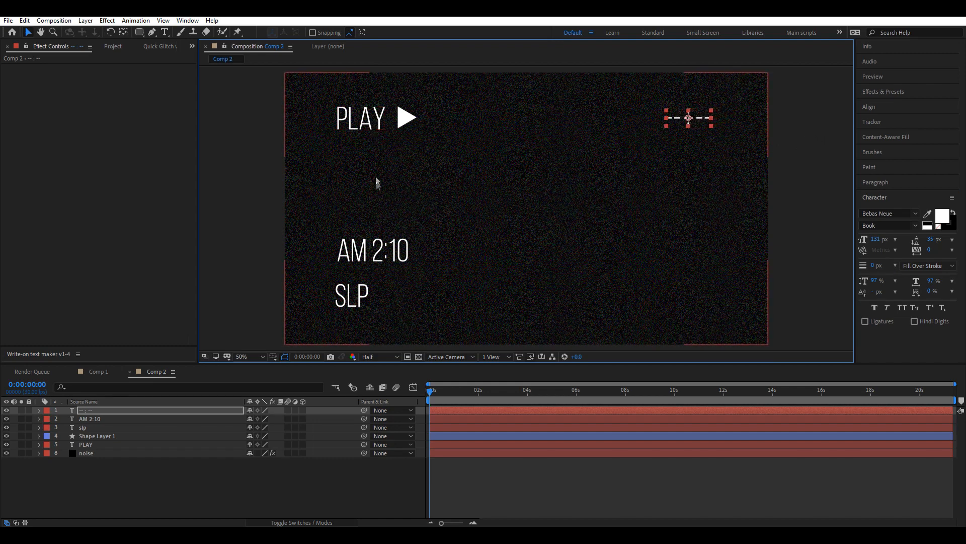
drag(363, 247, 360, 258)
drag(121, 489, 105, 409)
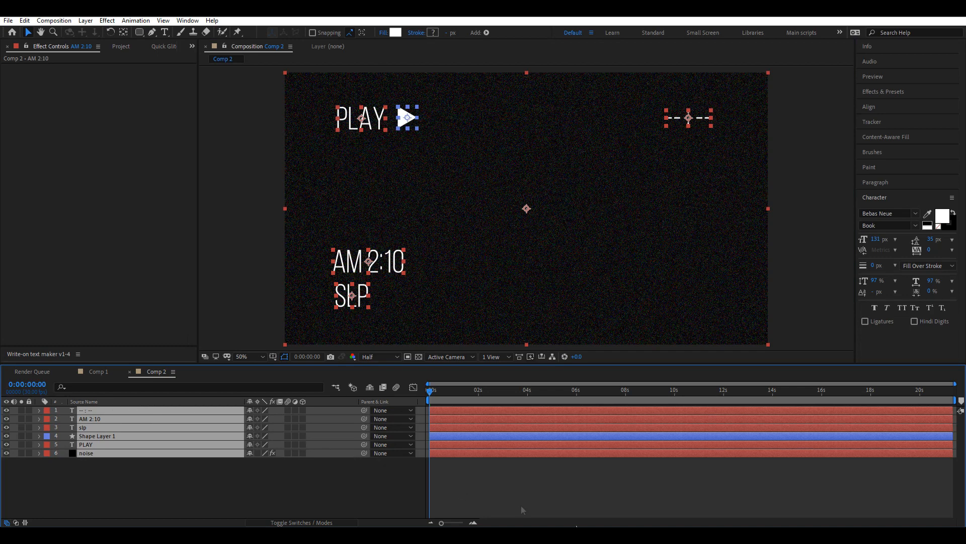
click(657, 515)
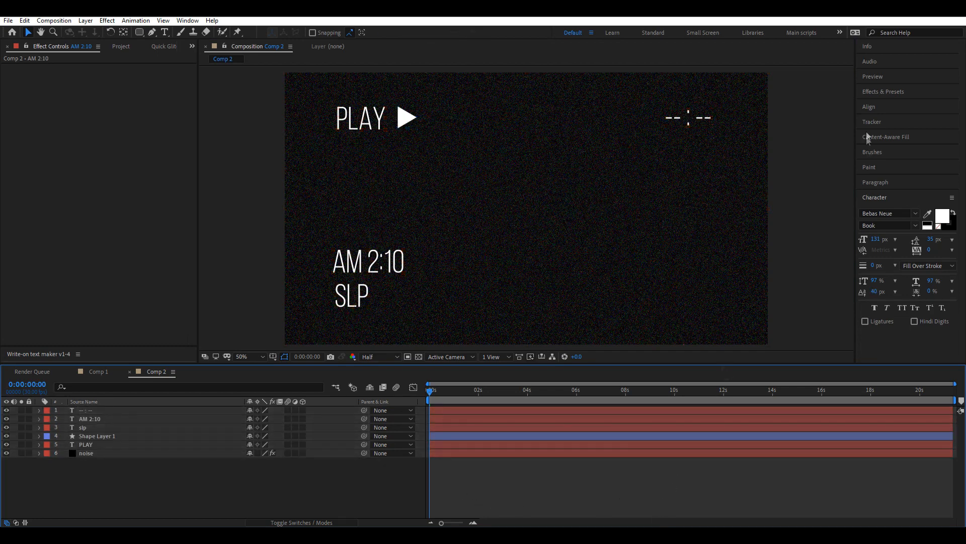
Find the CC Block Load effect by searching for "block" and apply it to the PLAY text.
click(880, 91)
text(b)
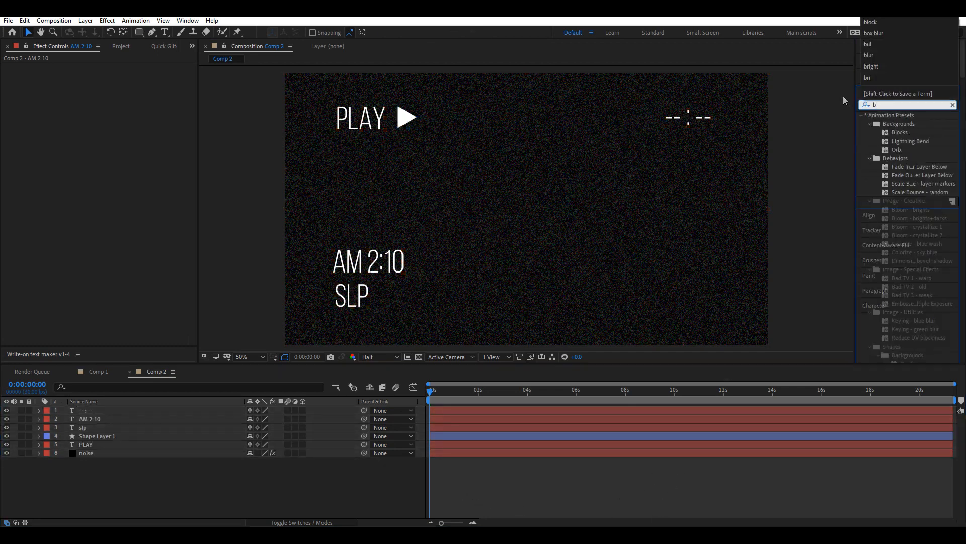
text(lock)
drag(901, 201, 375, 125)
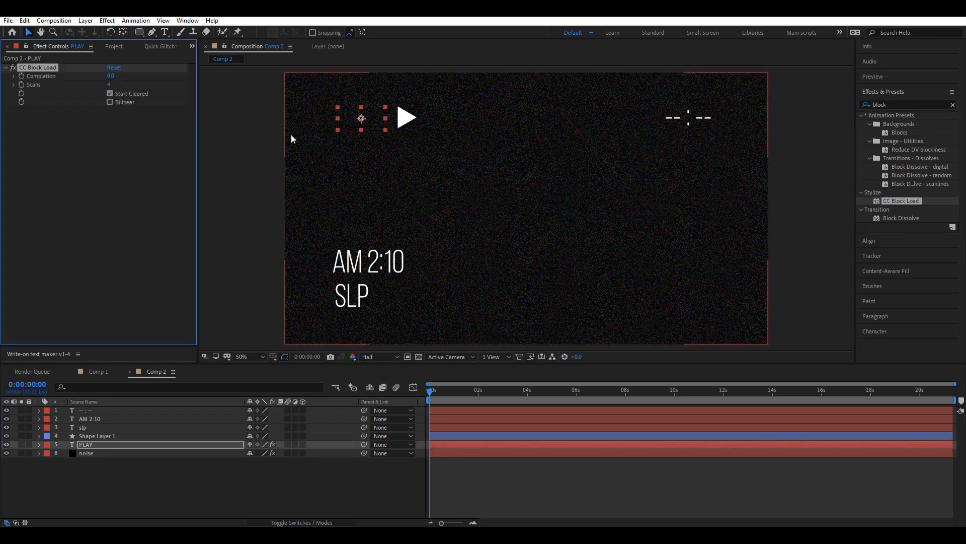
Try CC Block Load Completion values of 16 and 18 on the PLAY text.
click(112, 77)
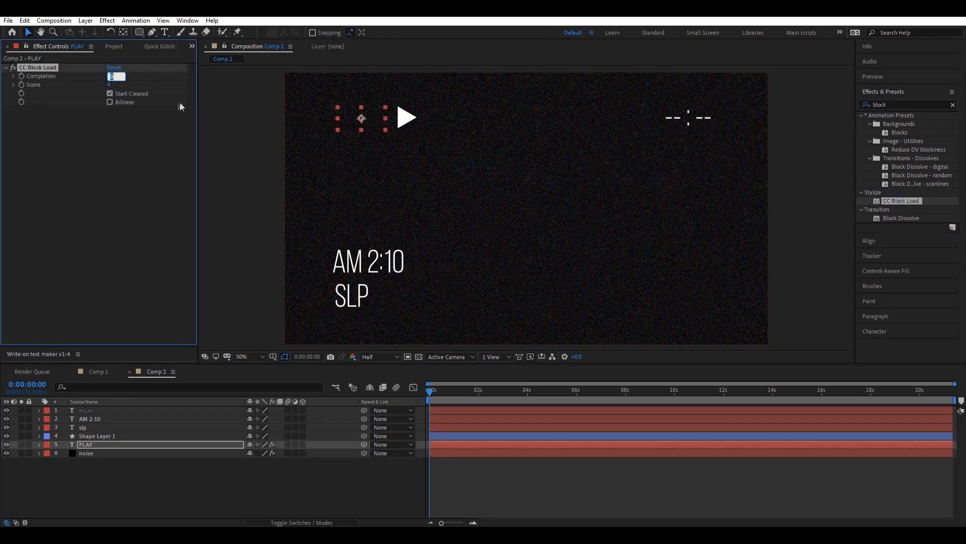
text(16)
key(Return)
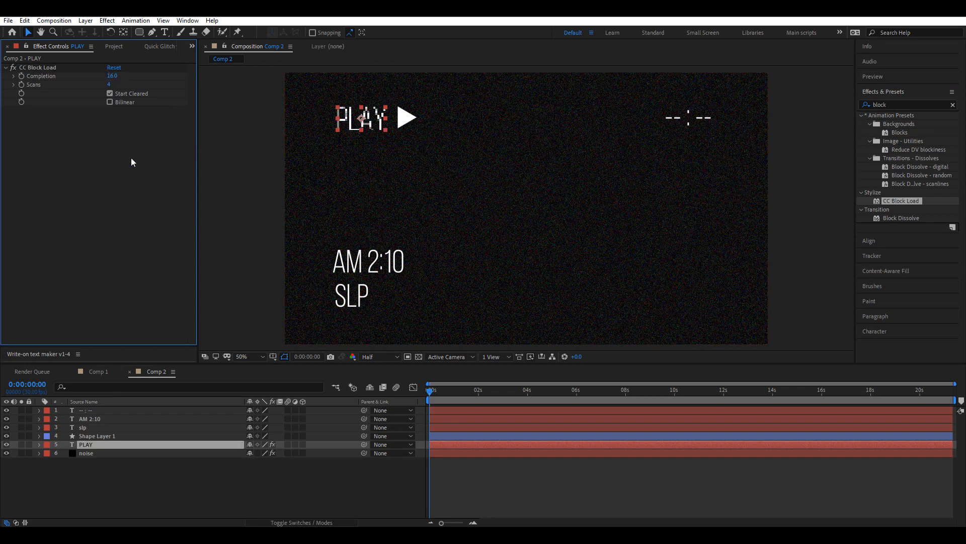
click(543, 459)
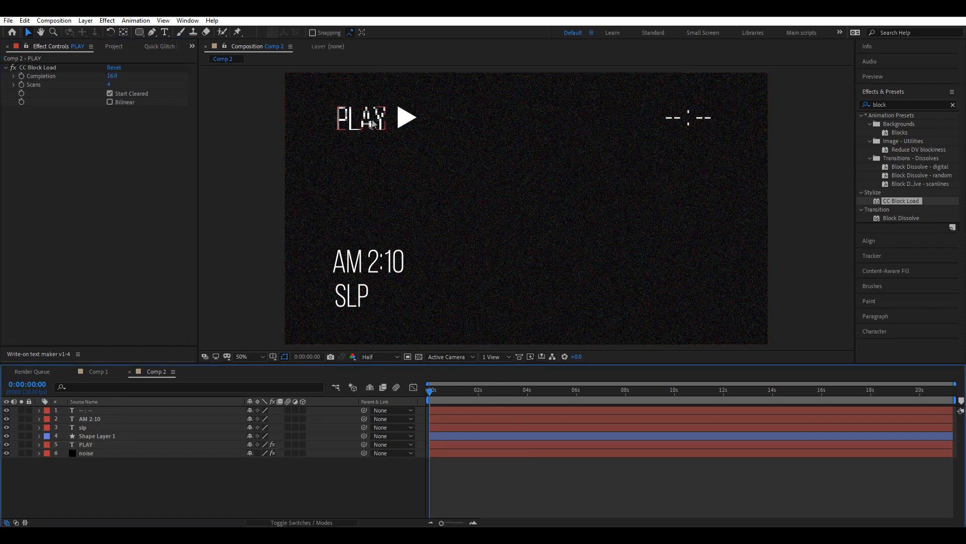
click(111, 75)
text(18)
key(Return)
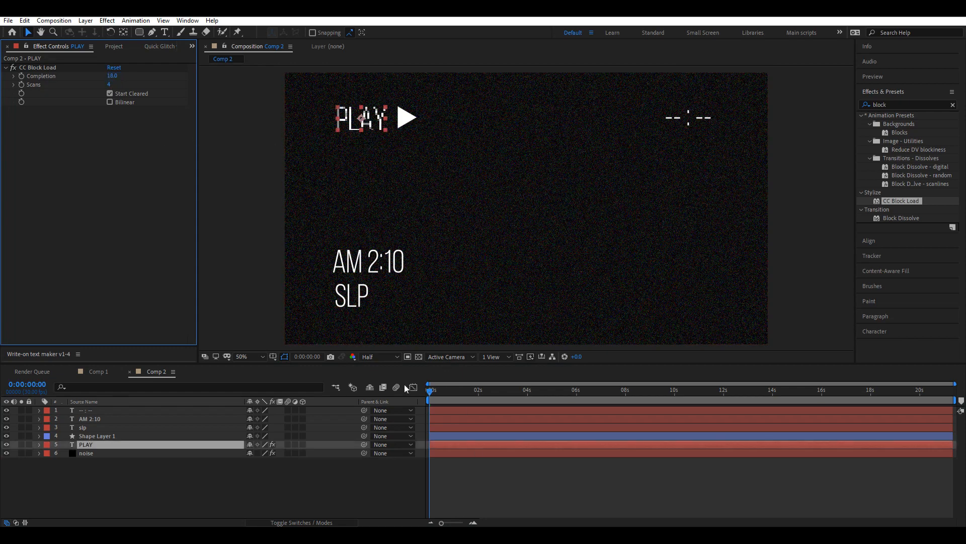
Set the composition's preview resolution to Full and the PLAY text's CC Block Load Completion to 25.
click(383, 356)
click(380, 379)
click(520, 487)
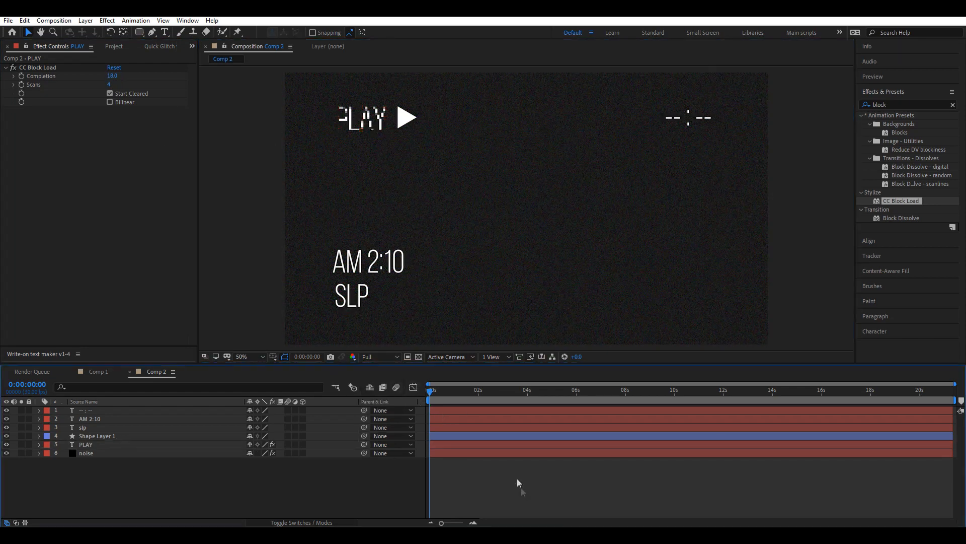
click(113, 76)
key(Return)
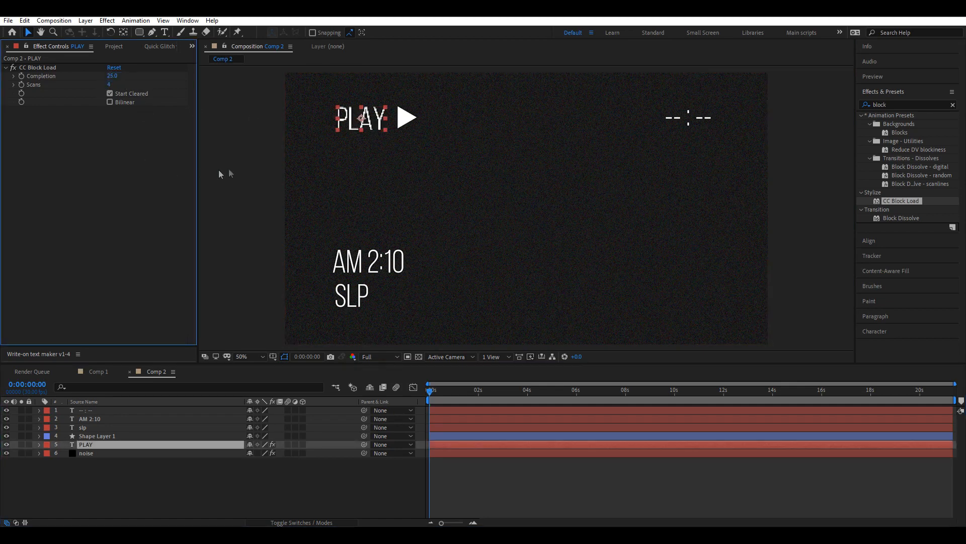
Copy CC Block Load from PLAY to the triangle shape, SLP, AM 2:10 and dashed time layers.
click(45, 67)
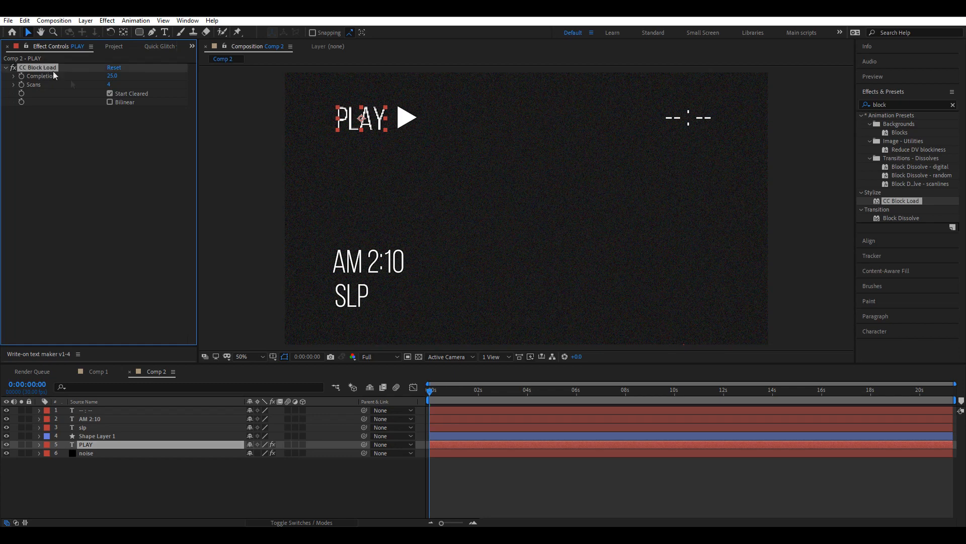
click(131, 436)
click(109, 428)
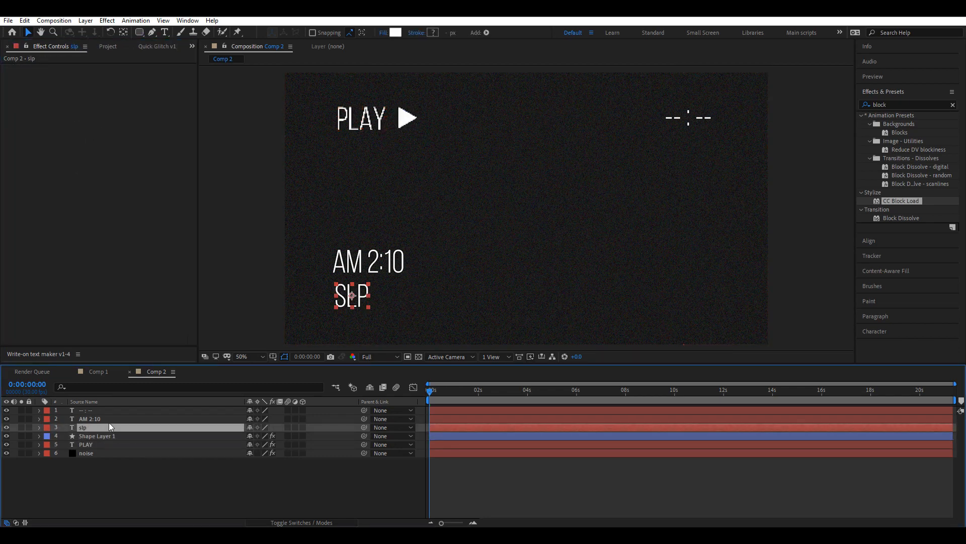
click(105, 419)
click(101, 410)
key(ctrl+v)
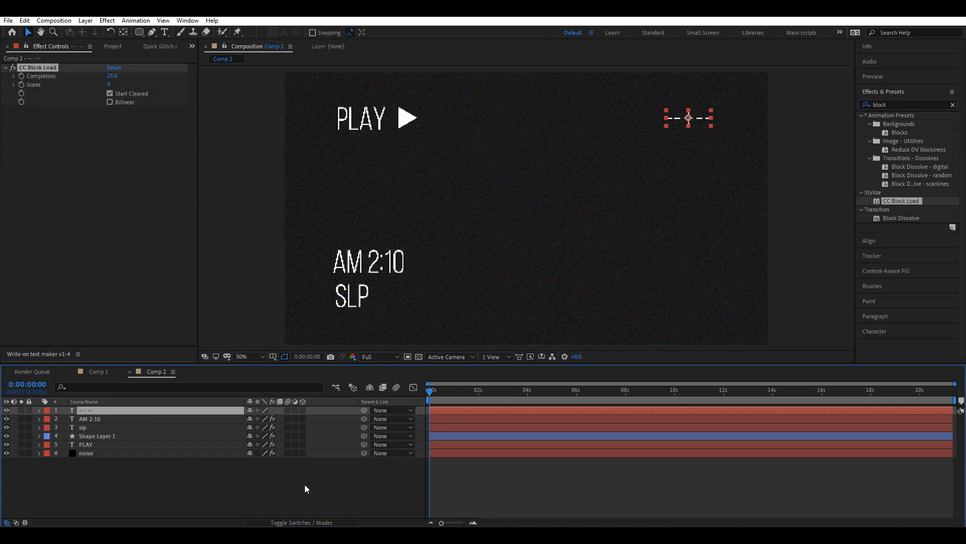
click(412, 483)
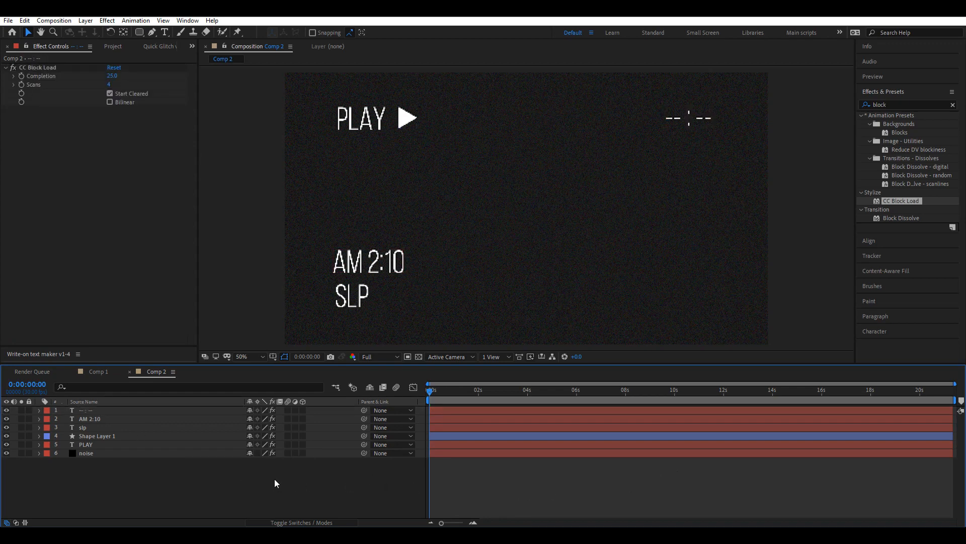
Create a glitch Base composition with Quick Glitch, and open it with its Controler layer's effect settings shown.
click(158, 47)
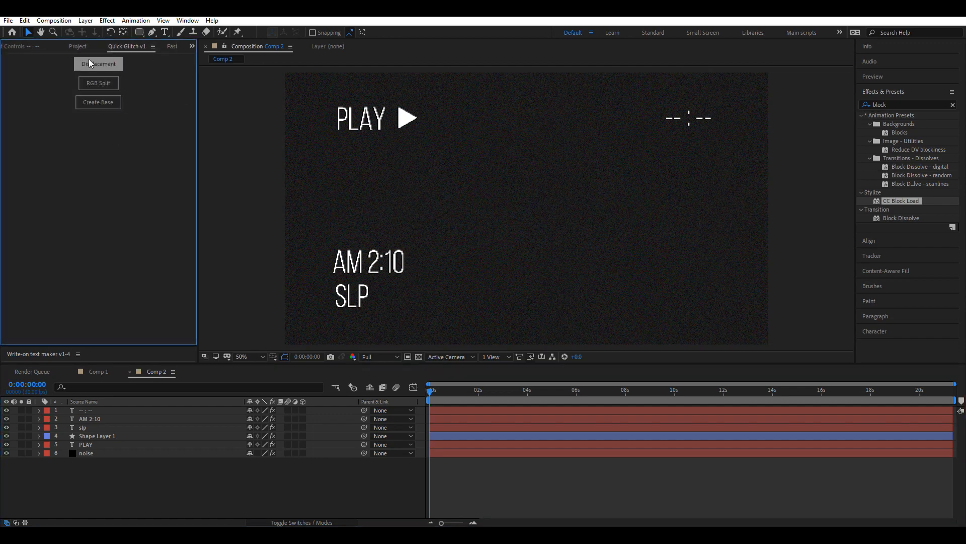
click(100, 103)
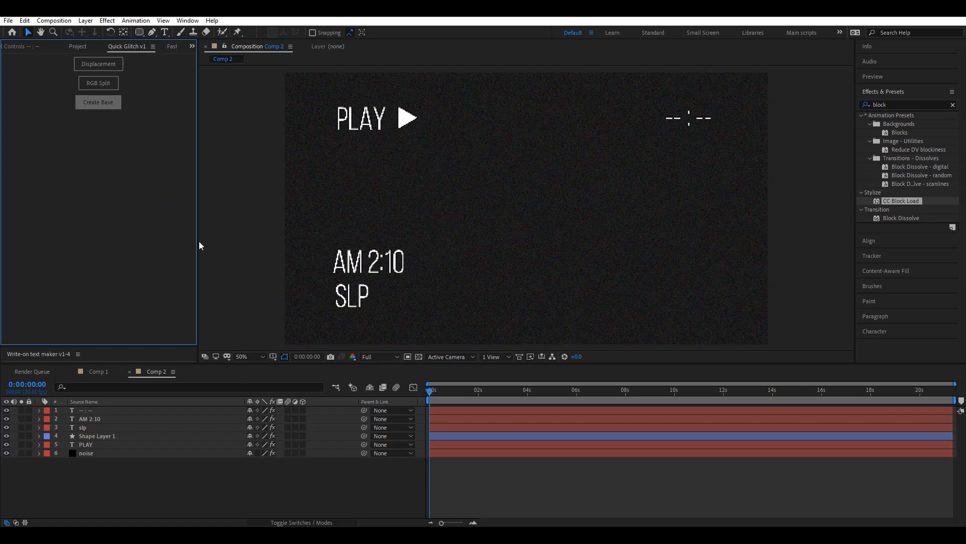
click(78, 48)
double_click(36, 203)
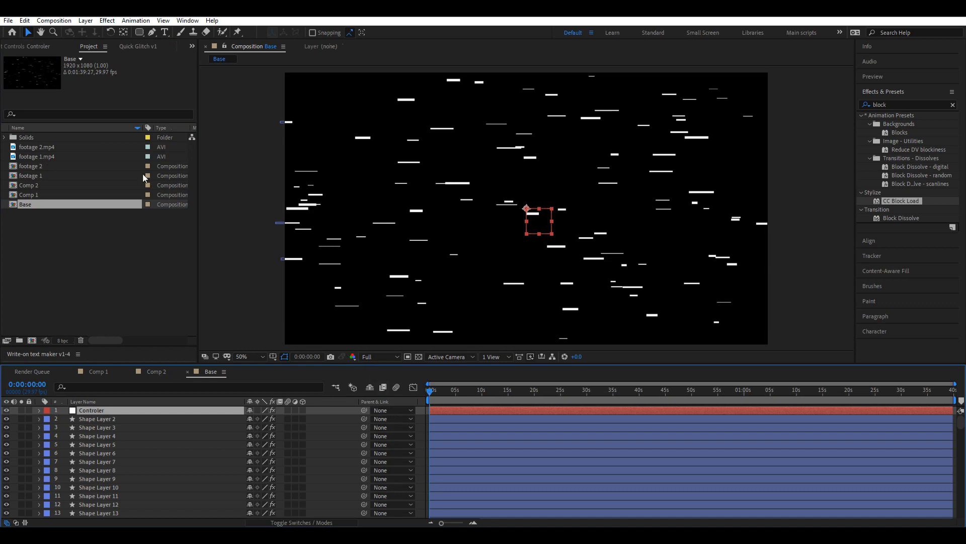
click(17, 46)
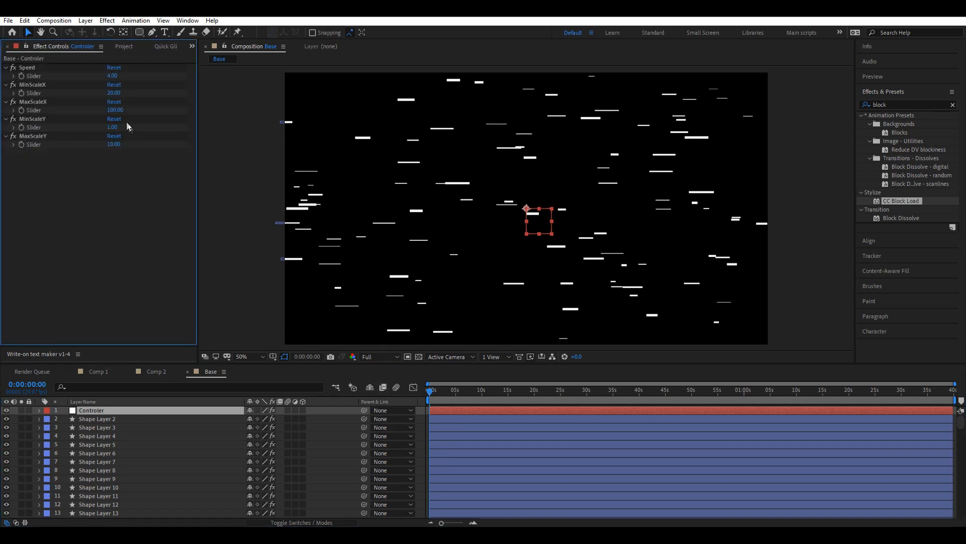
Set the Controler's MaxScaleY to 1, MinScaleX and MaxScaleX to 3000, and Speed to 10.
click(113, 145)
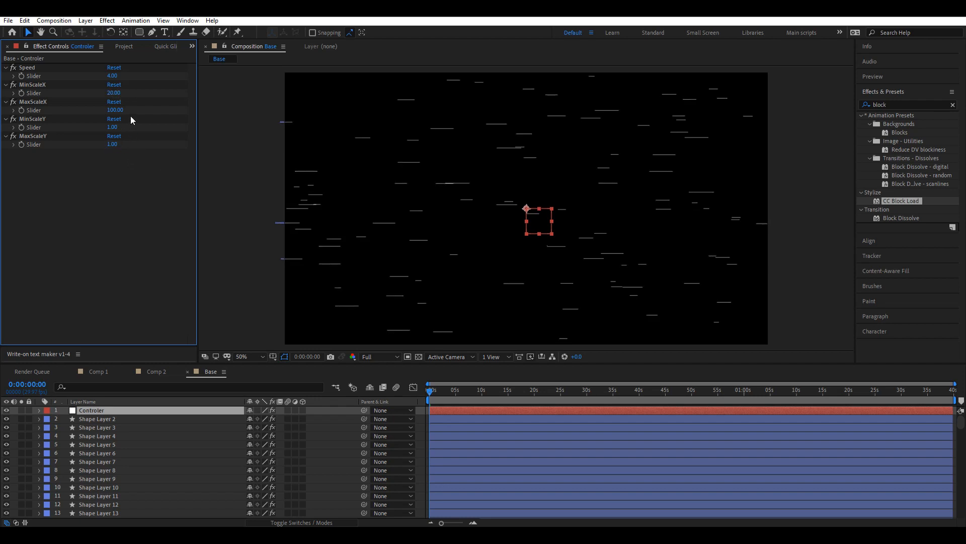
click(115, 93)
text(3000)
key(Tab)
text(3000)
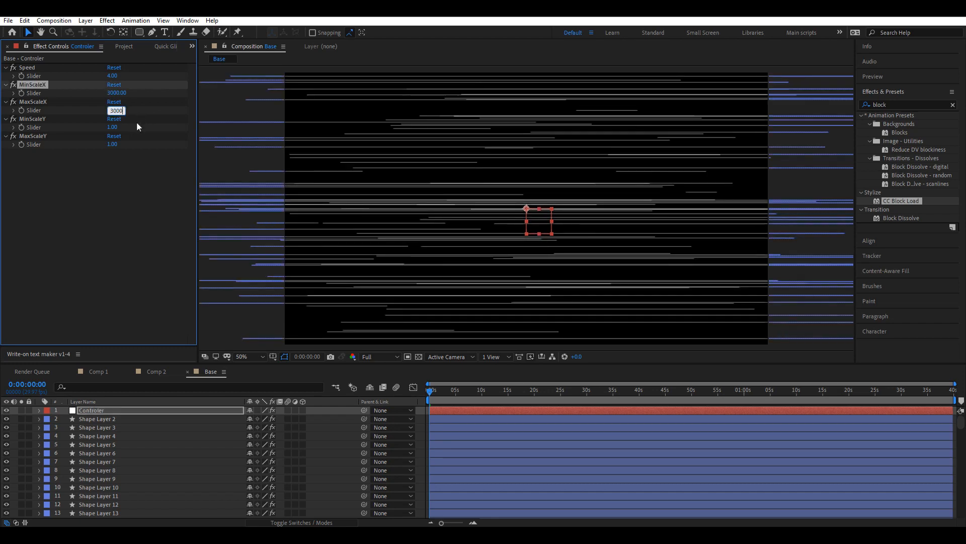
click(130, 163)
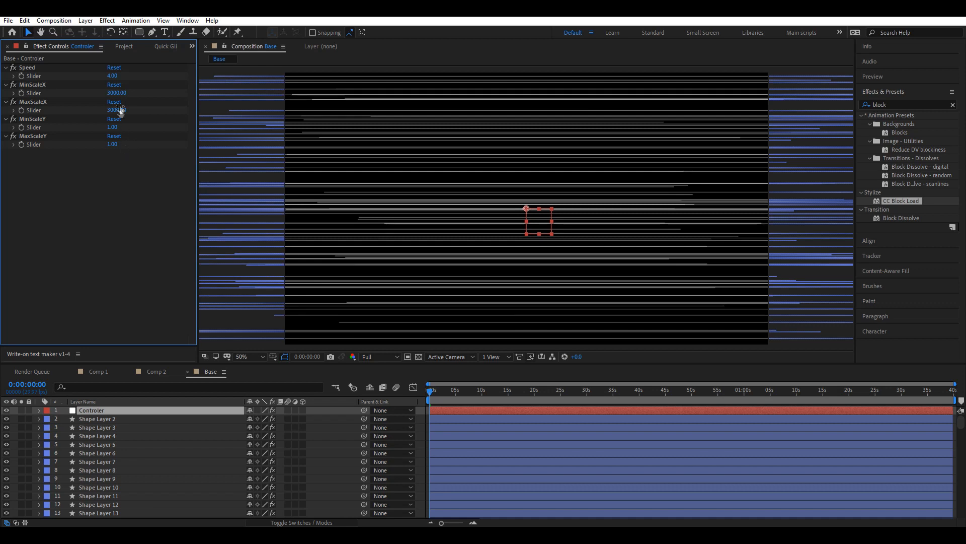
click(113, 76)
text(10)
key(Return)
Add the Base composition as the topmost layer of Comp 2 and set its opacity to 7%.
click(121, 47)
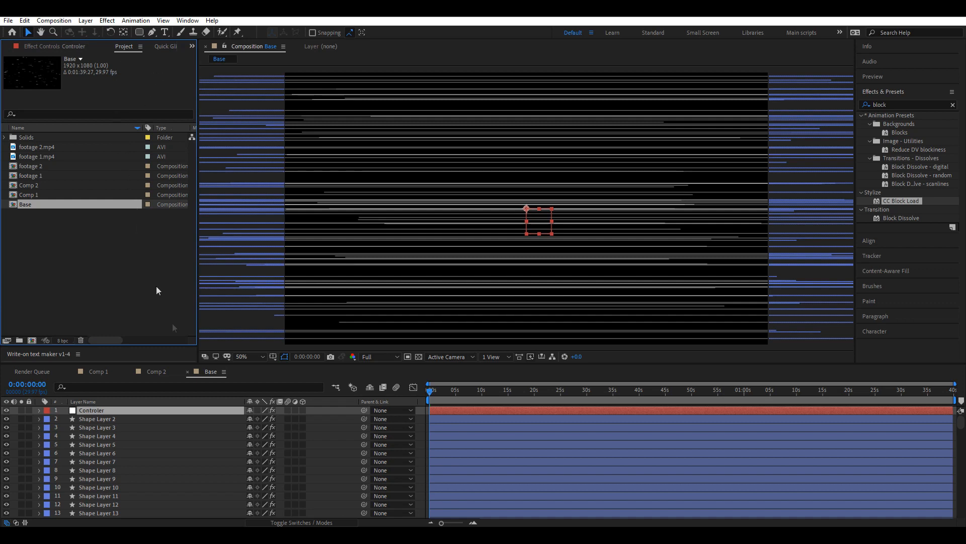
click(161, 371)
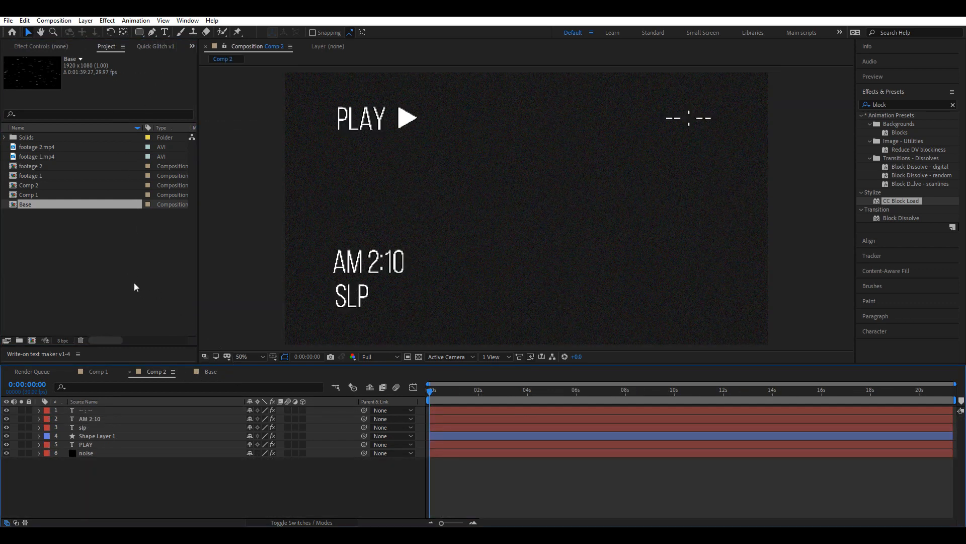
drag(51, 205, 117, 409)
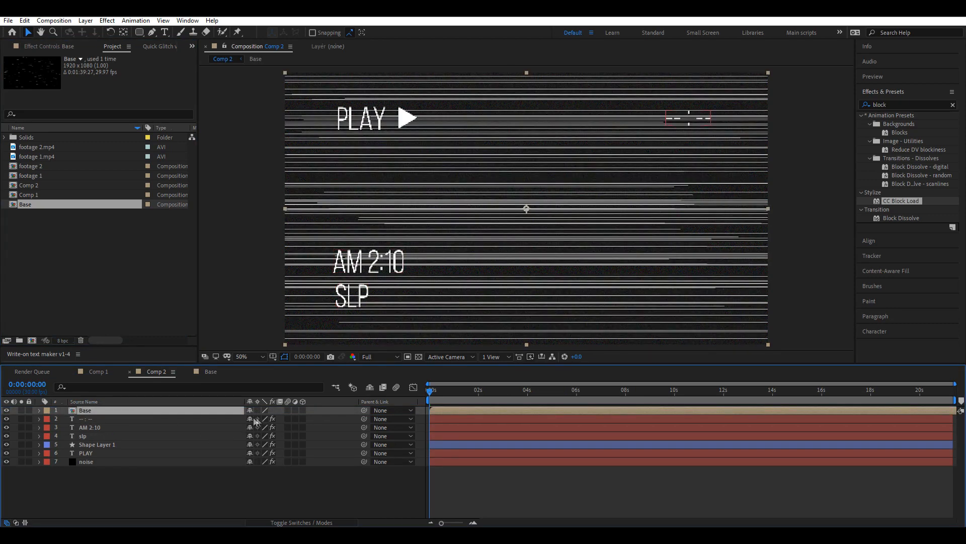
key(t)
click(250, 419)
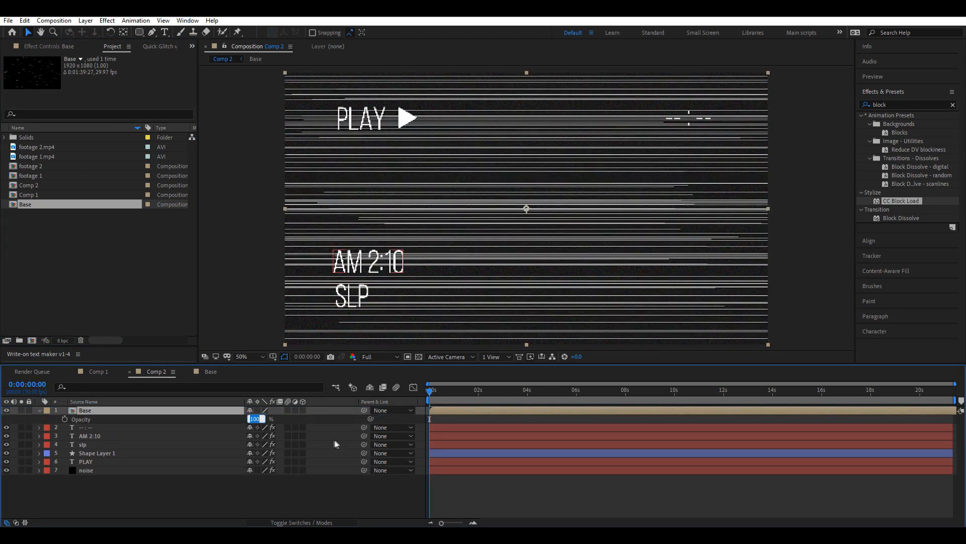
text(7)
click(262, 485)
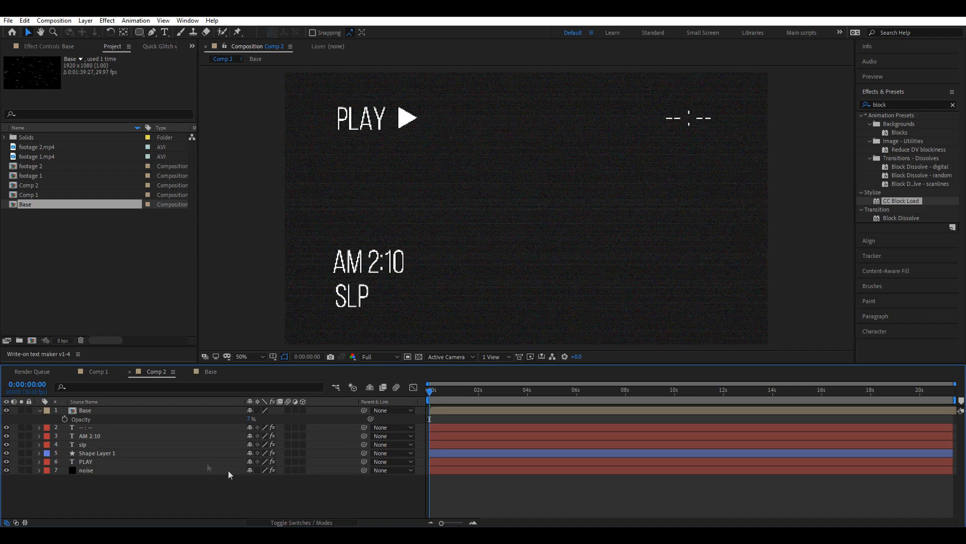
click(40, 410)
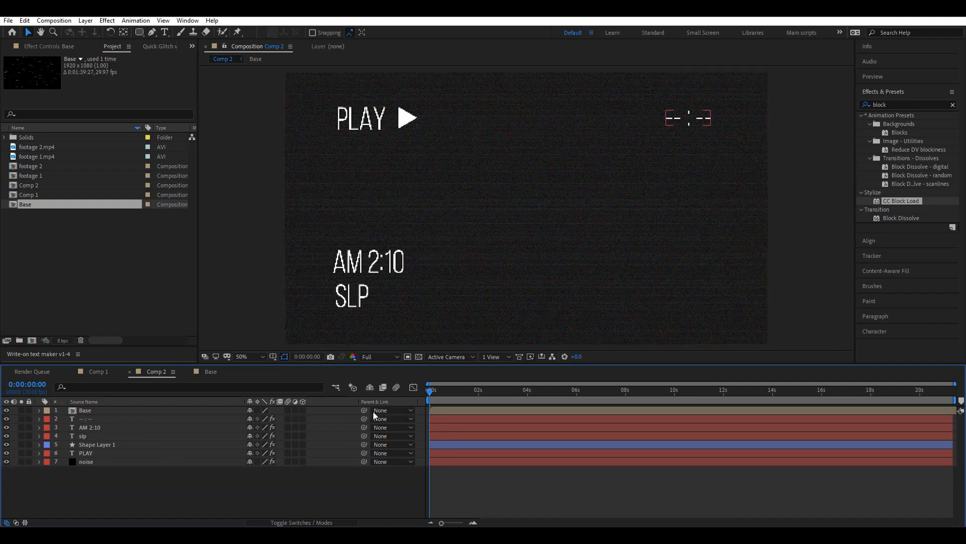
Pre-compose the text and triangle layers of Comp 2 as Pre-comp 1 and apply Quick Glitch's RGB Split to it.
drag(429, 392, 370, 397)
click(122, 419)
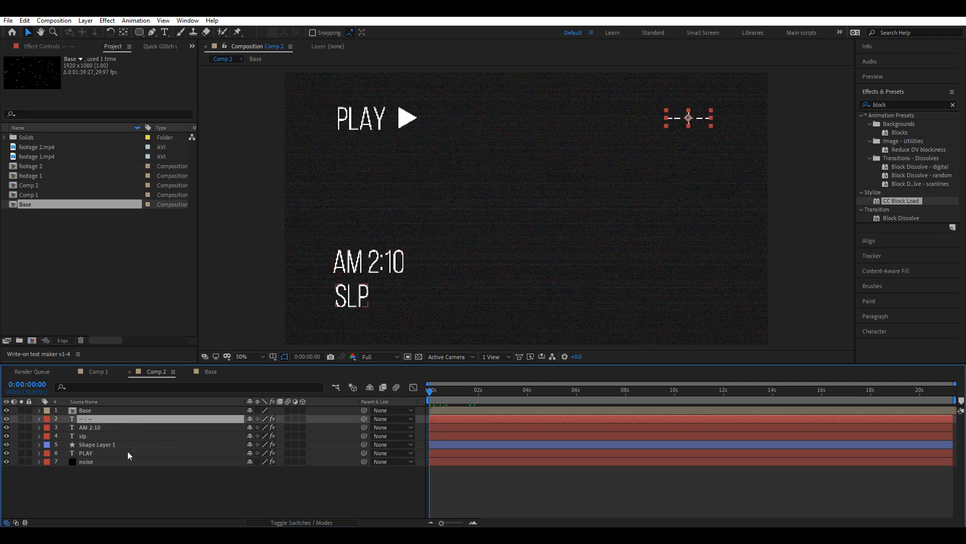
shift+click(95, 452)
right_click(95, 452)
click(135, 373)
click(506, 336)
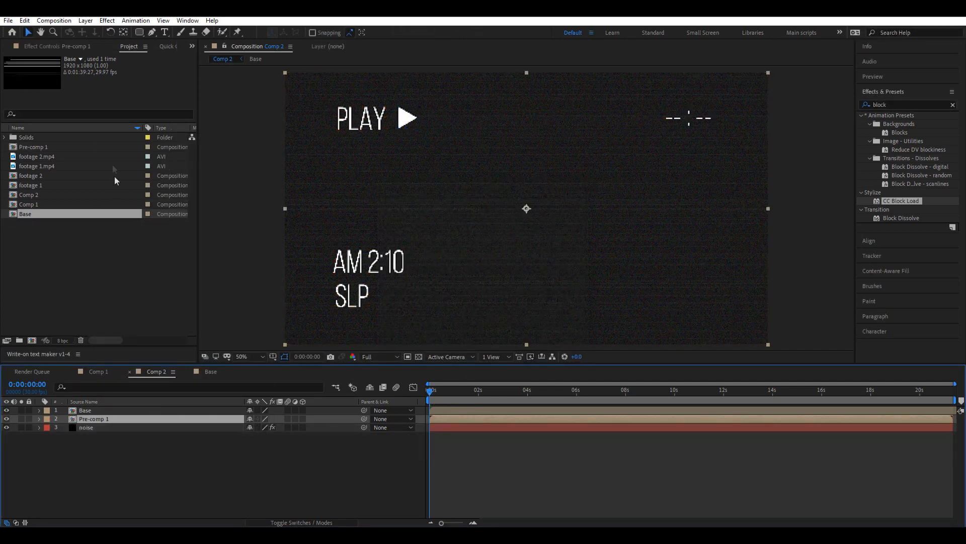
click(168, 47)
click(101, 84)
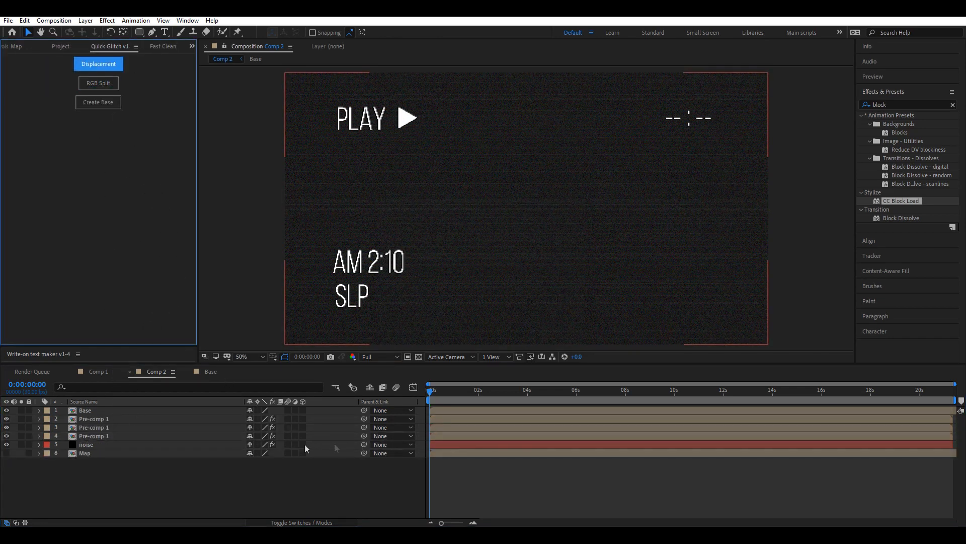
Replace the Max Horizontal and Max Vertical Displacement expressions on the lowest Pre-comp 1 layer with wiggle(.5,5).
click(101, 436)
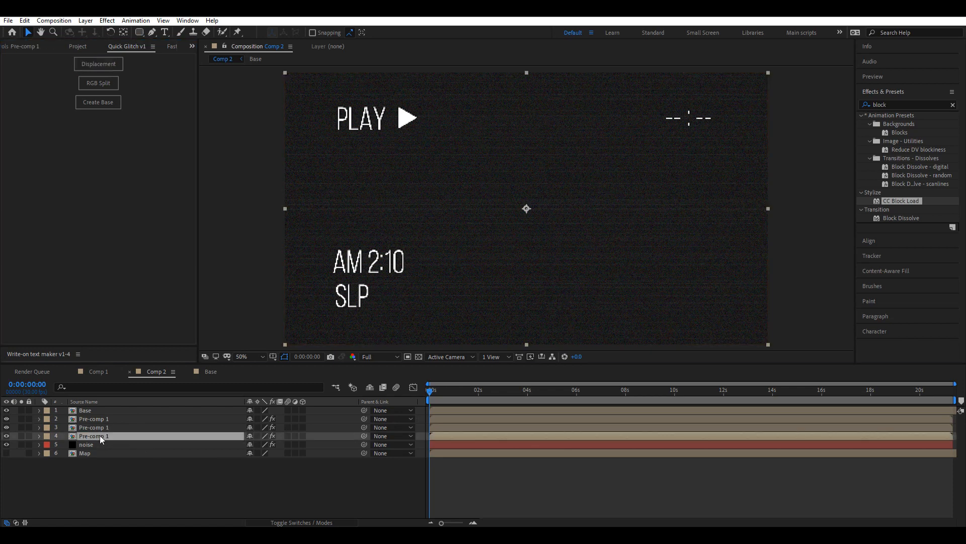
key(e)
key(e)
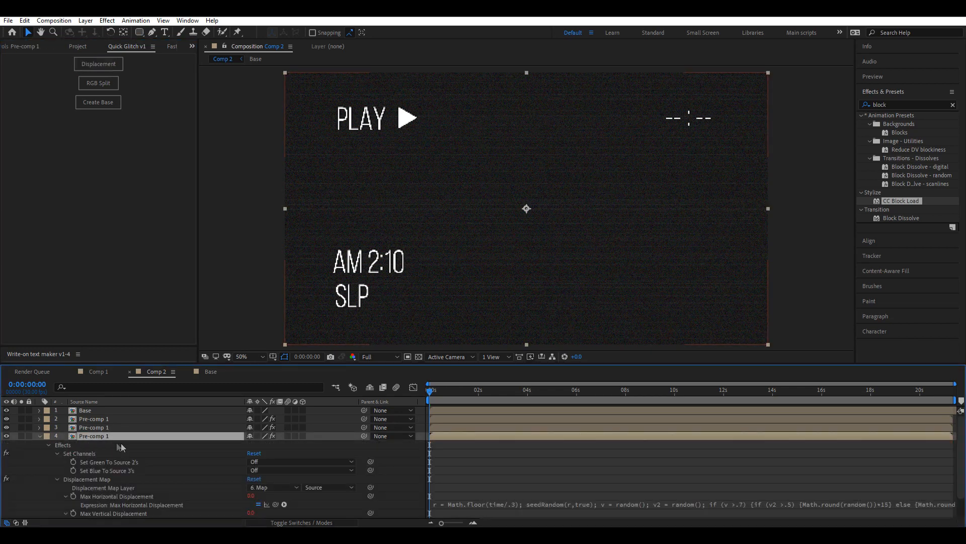
click(456, 473)
text(wiggle(.5,5)
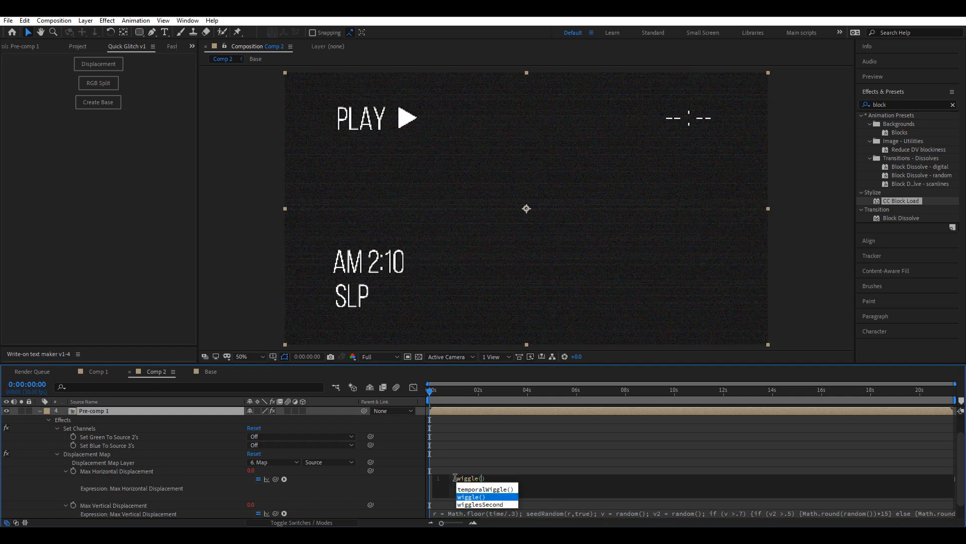
drag(517, 477, 413, 483)
key(ctrl+c)
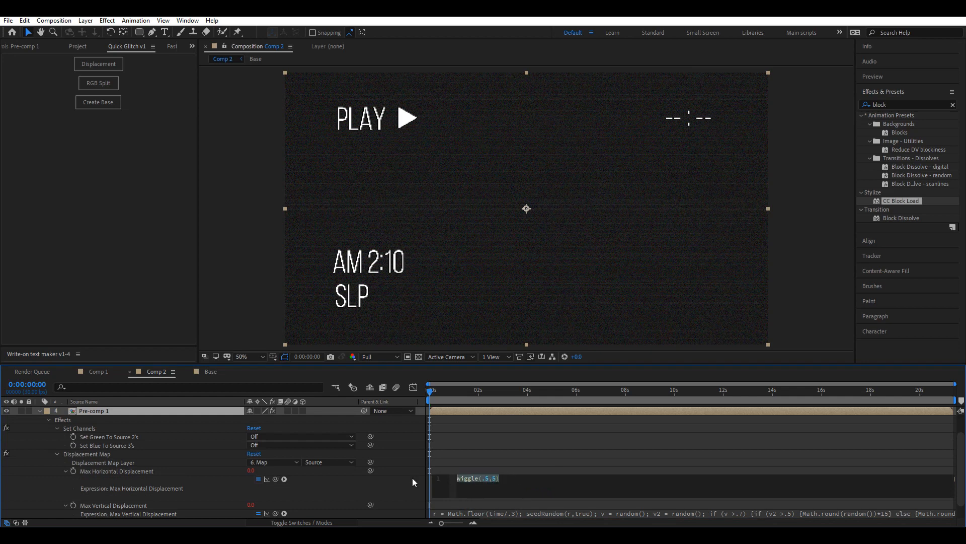
click(452, 511)
click(451, 512)
key(ctrl+v)
click(464, 447)
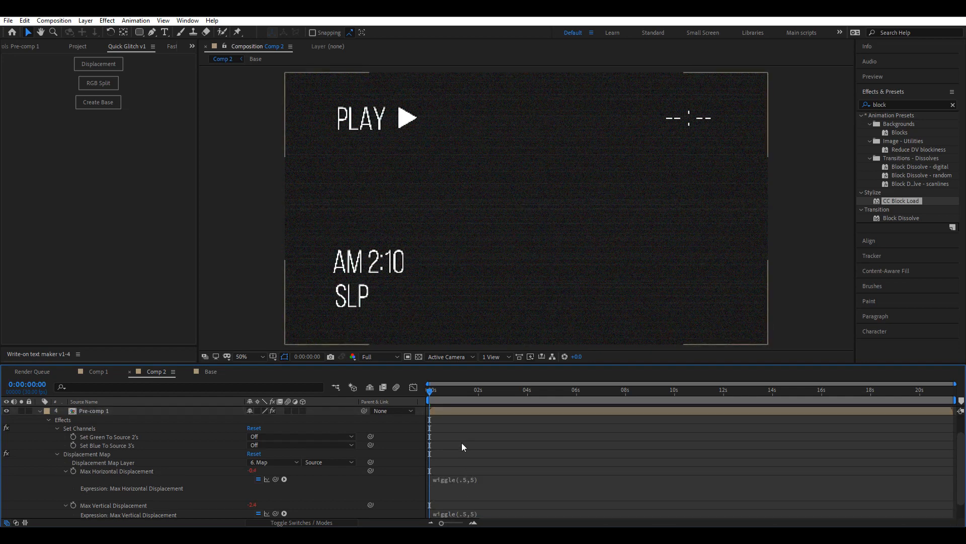
scroll(174, 435, up, 2)
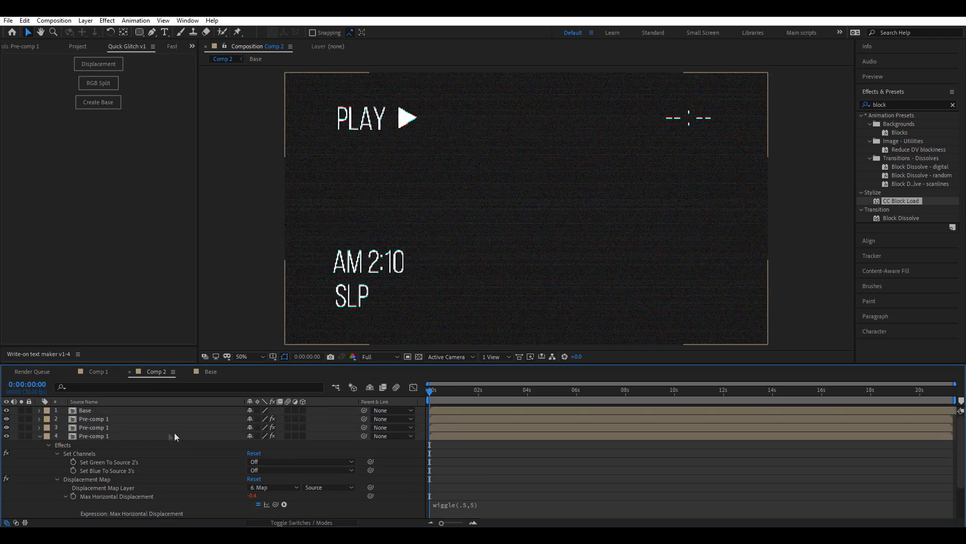
click(43, 437)
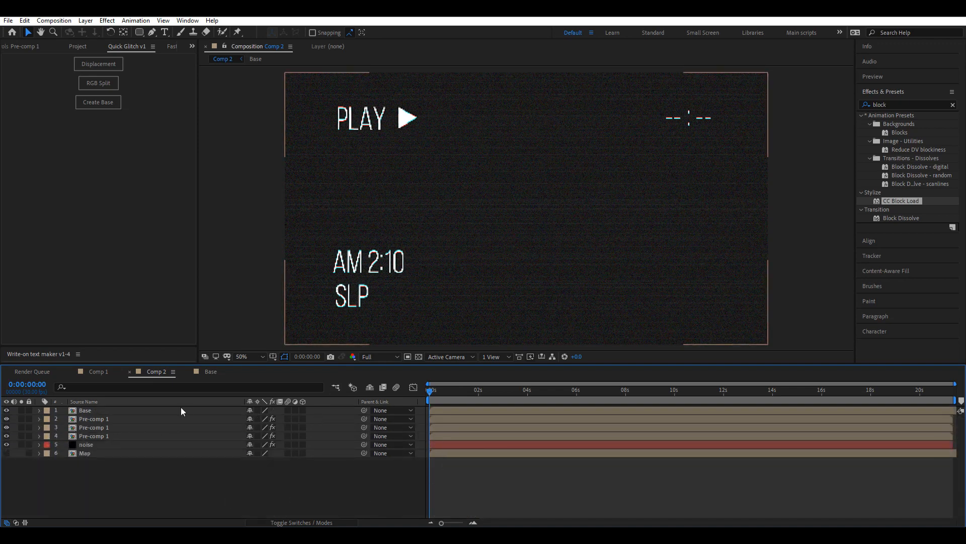
Set Comp 2's preview resolution to Half and play back the VHS overlay from the start.
click(76, 45)
click(434, 399)
key(space)
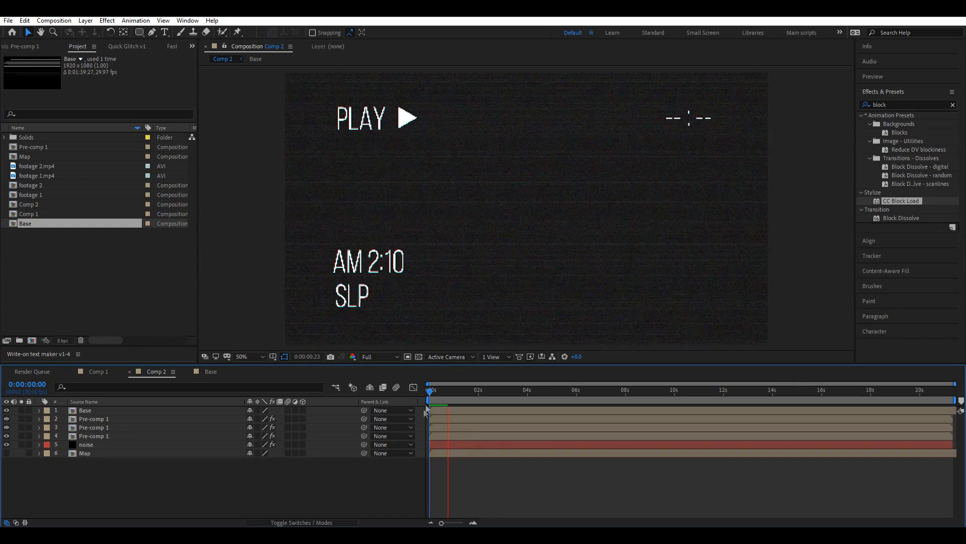
click(378, 356)
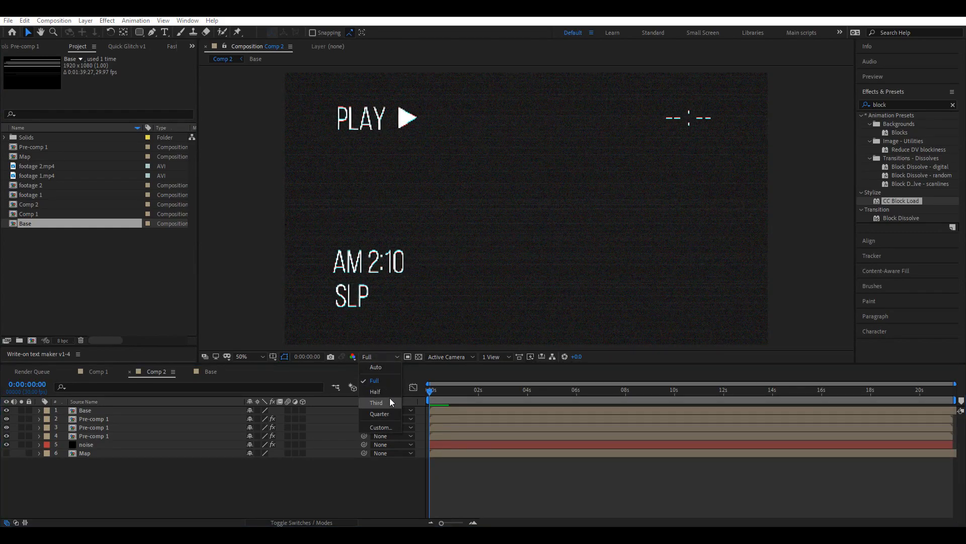
click(375, 392)
key(space)
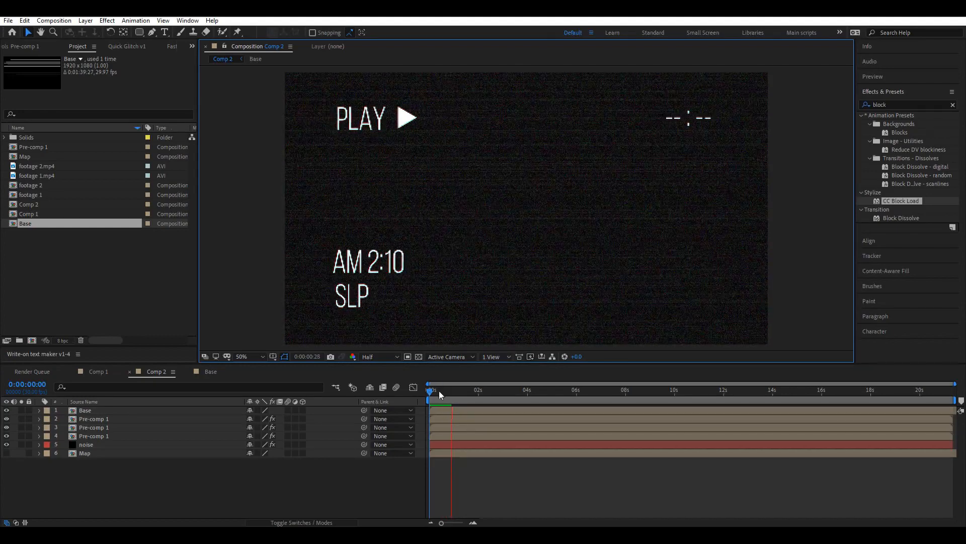
Examine the footage 1 layer in Comp 1 and its source composition, and return to Comp 2 with Base closed.
click(98, 371)
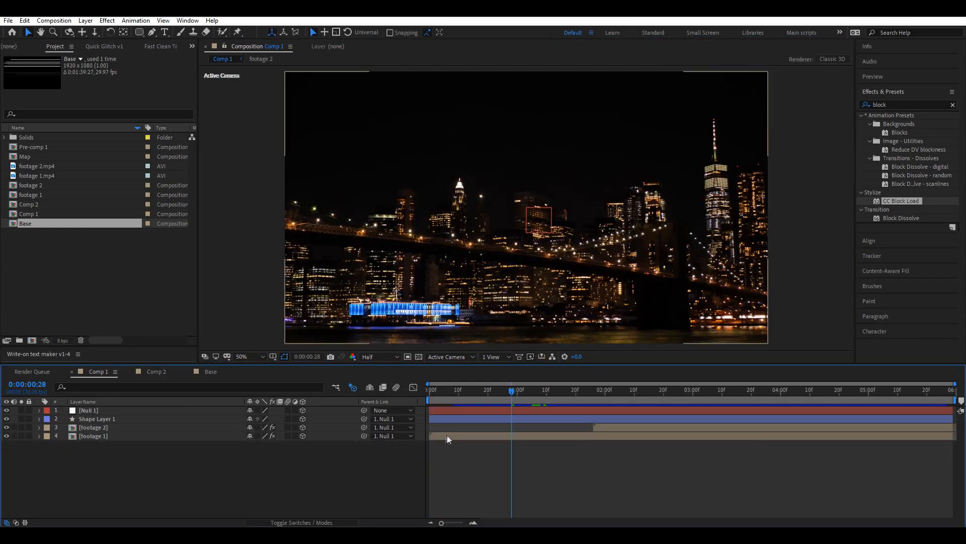
drag(505, 392, 548, 397)
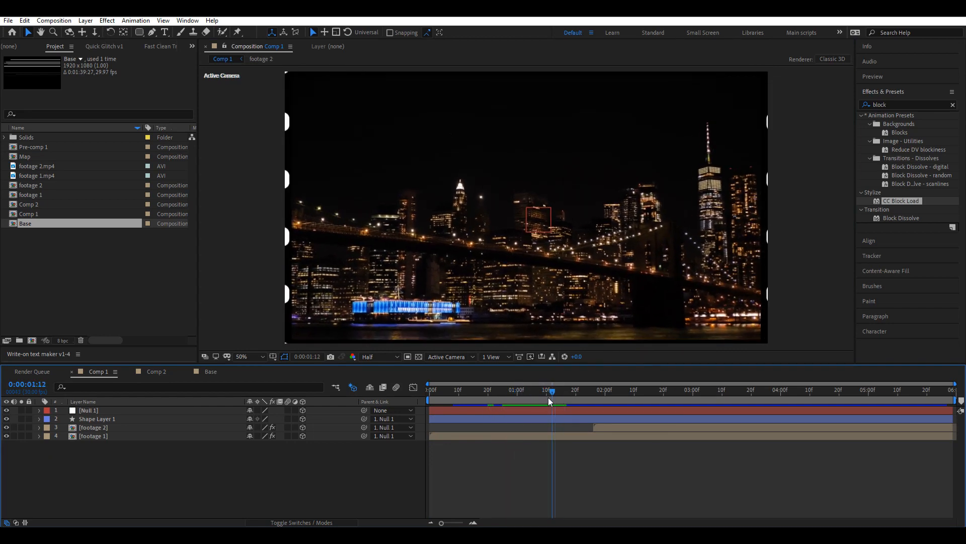
double_click(545, 435)
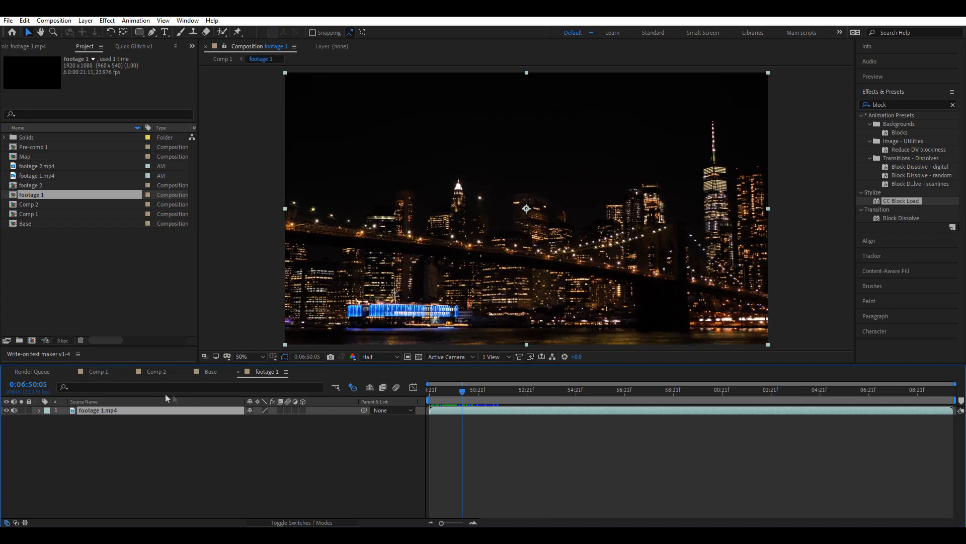
click(216, 375)
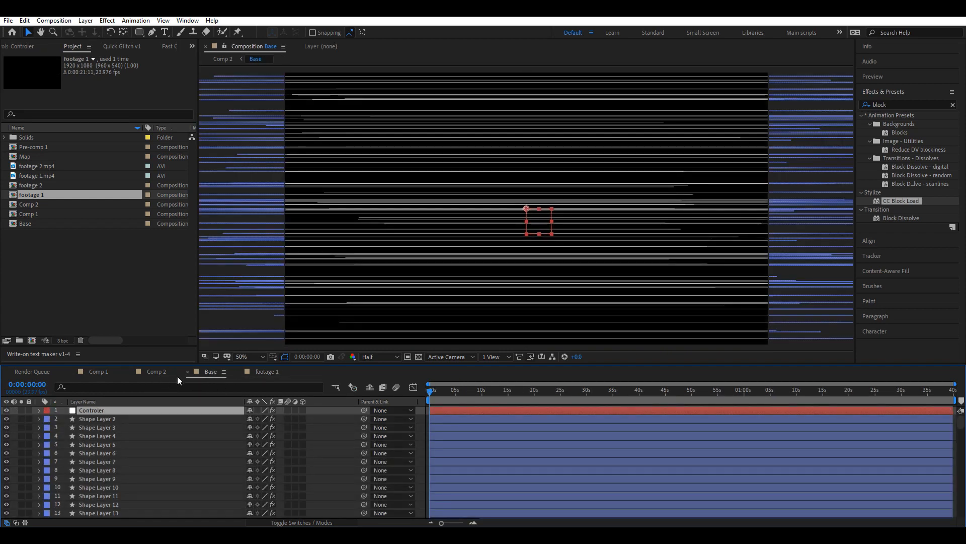
click(176, 376)
click(187, 371)
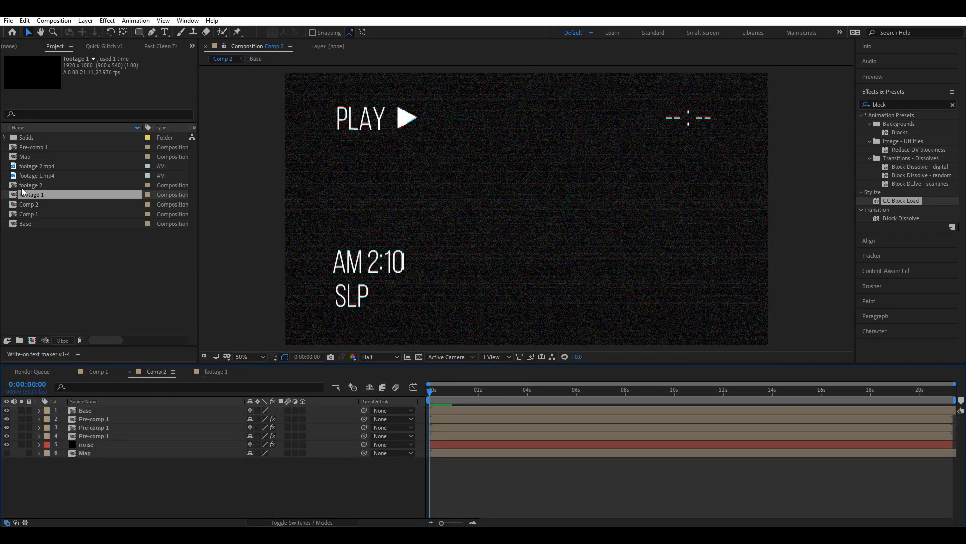
Add Comp 2 above footage 1.mp4 in the footage 1 composition and set its blending mode to Screen.
click(37, 205)
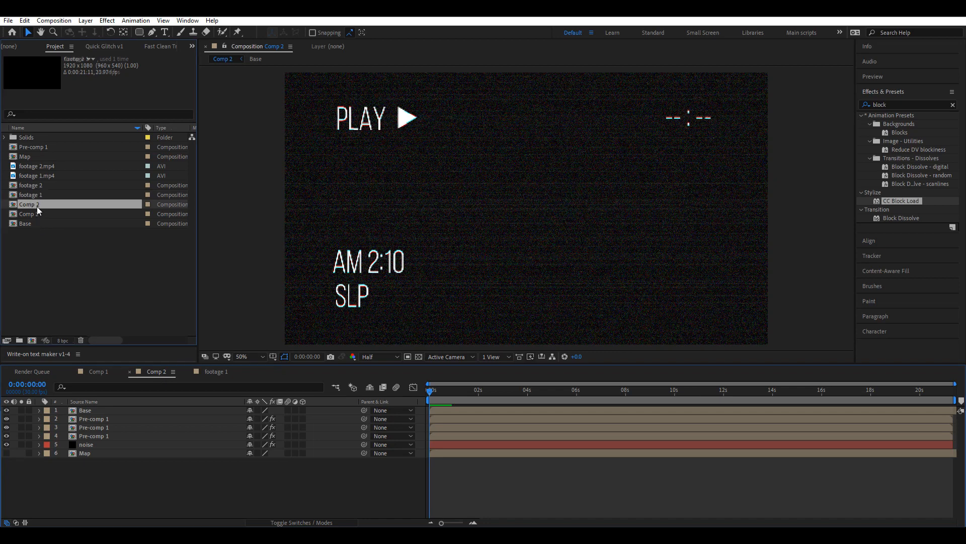
click(219, 370)
drag(48, 210, 98, 409)
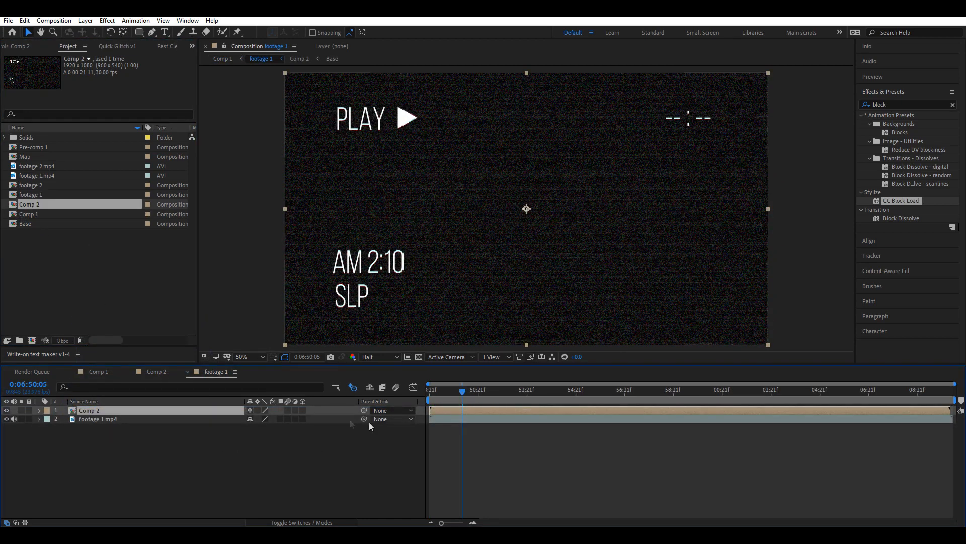
click(285, 521)
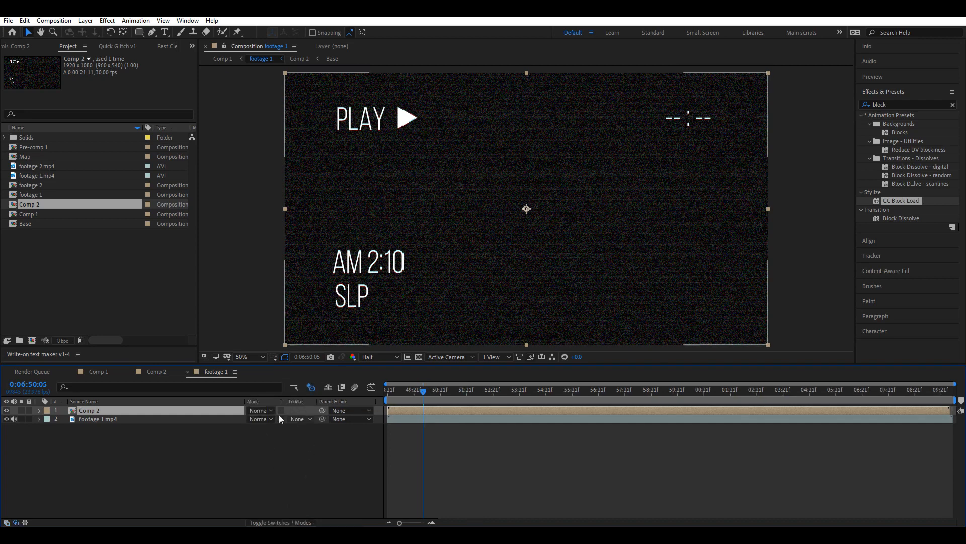
click(258, 410)
click(297, 215)
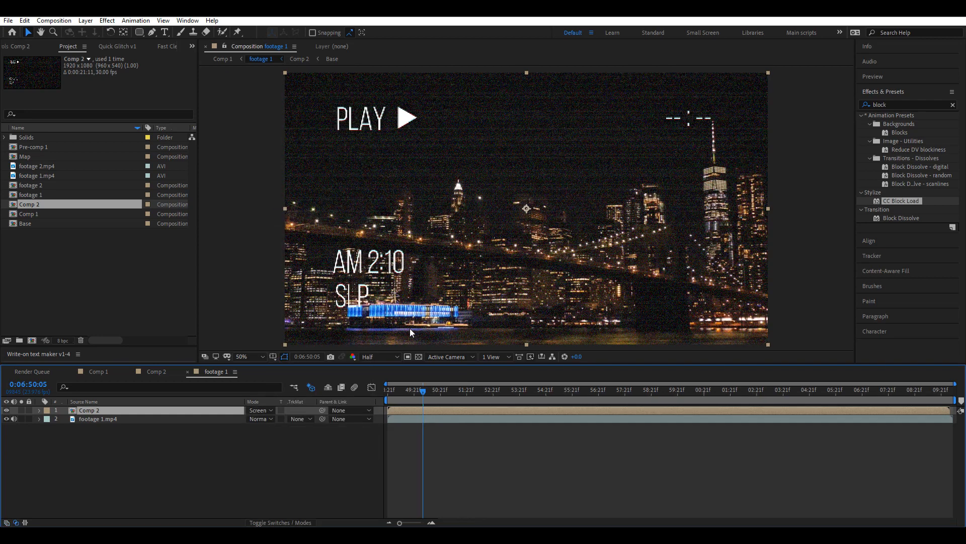
Start the Comp 2 layer at 0:06:50:05 and keyframe its opacity from 0% there to 100% a few frames on.
drag(411, 409, 443, 415)
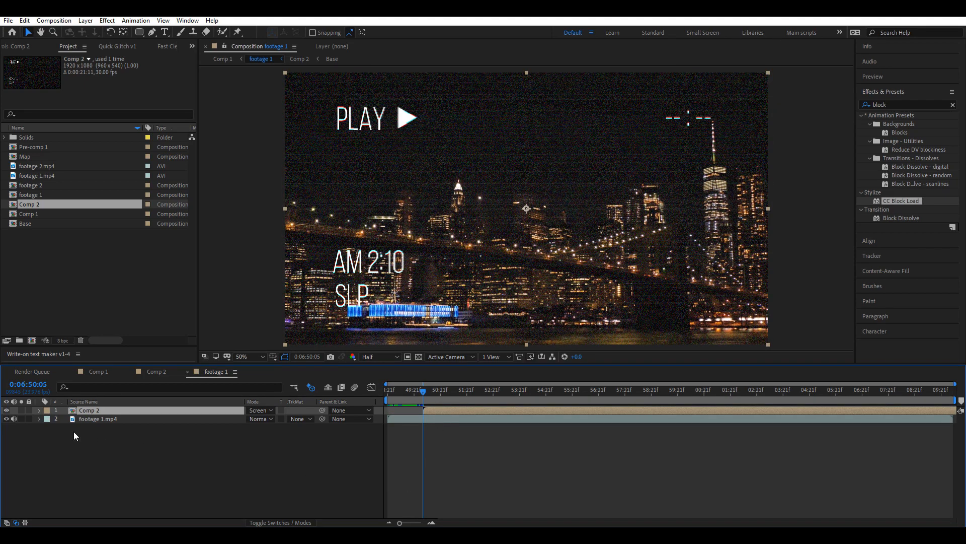
key(t)
click(65, 418)
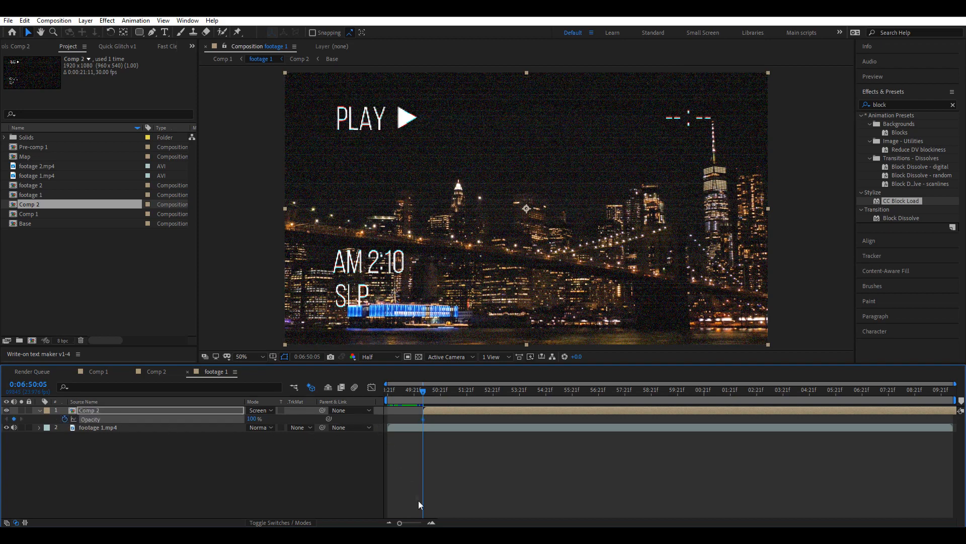
drag(401, 524, 418, 524)
drag(566, 392, 592, 407)
click(13, 419)
click(6, 418)
click(254, 419)
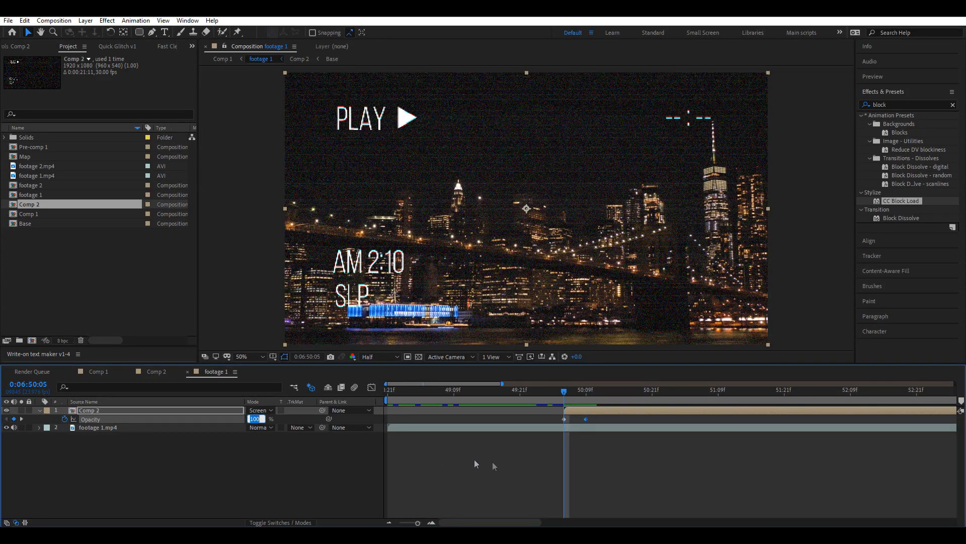
text(0)
click(613, 457)
drag(566, 394, 592, 400)
Play back the transition in Comp 1 from 0:00:01:08.
click(151, 372)
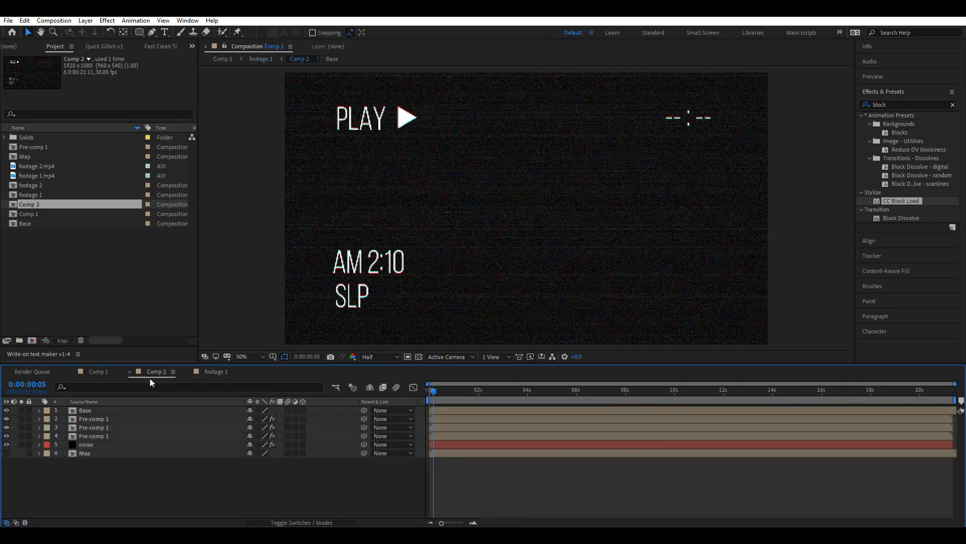
click(108, 370)
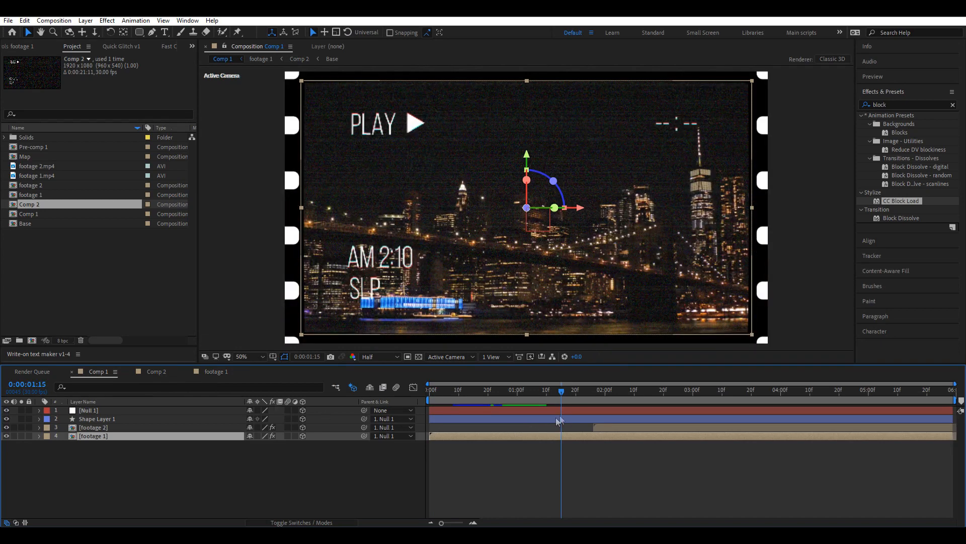
click(548, 486)
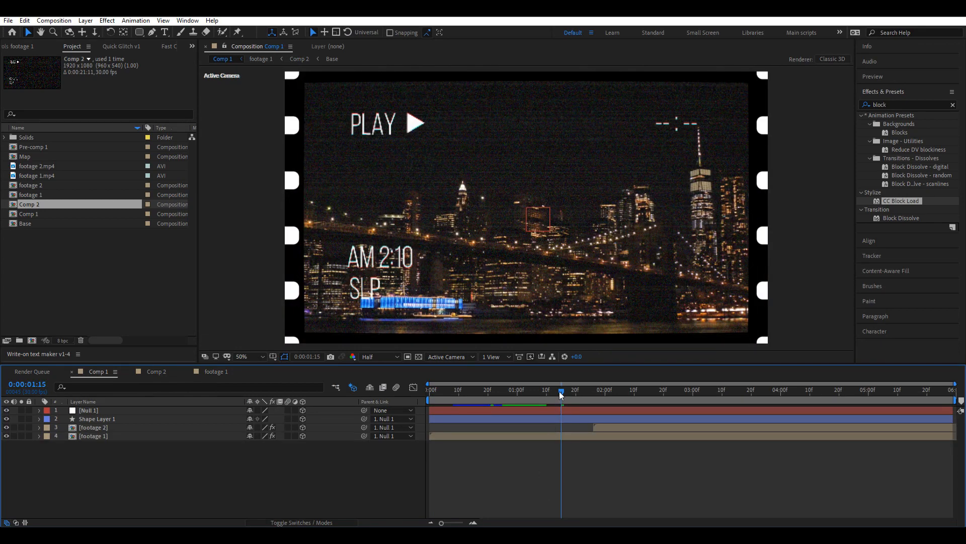
drag(561, 395, 541, 395)
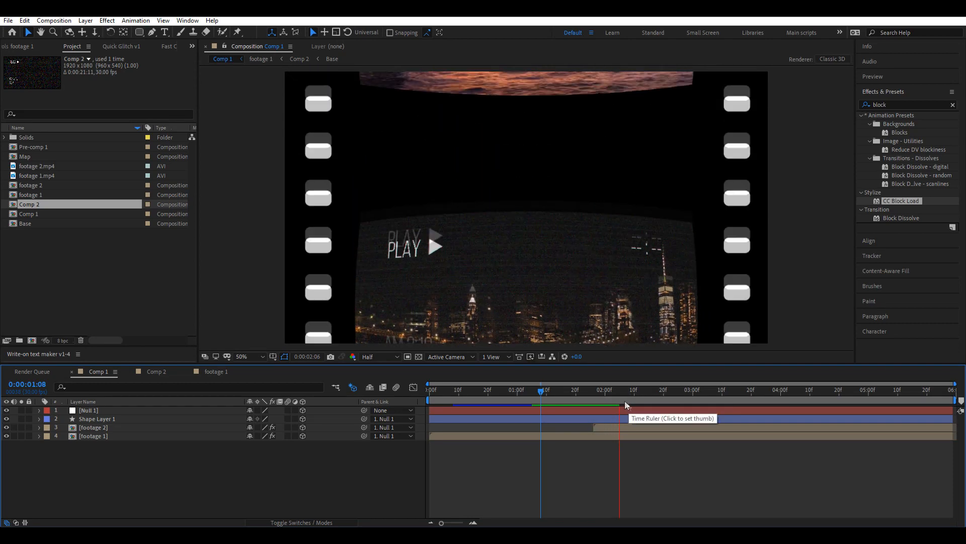
Add Comp 2 above footage 2.mp4 in the footage 2 composition and set its blending mode to Screen.
double_click(618, 427)
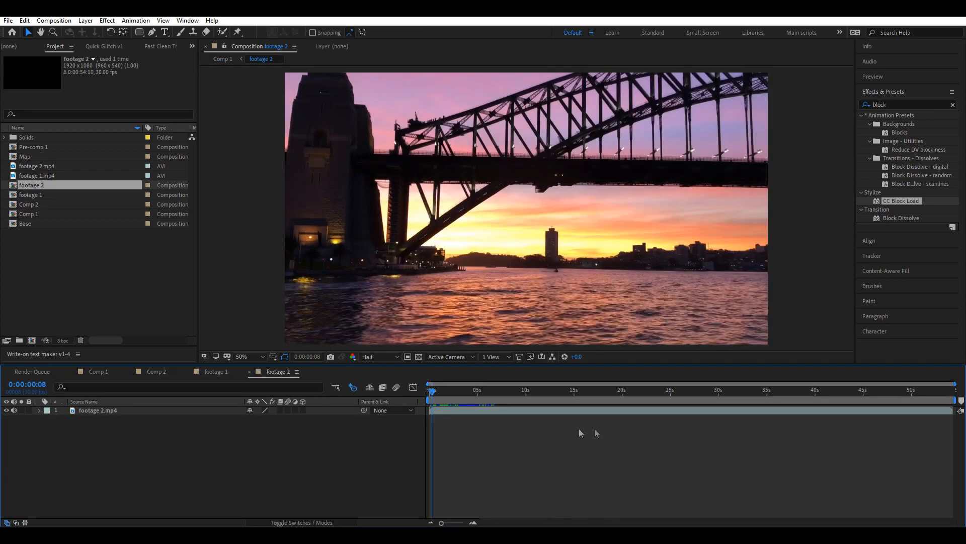
drag(34, 206, 98, 410)
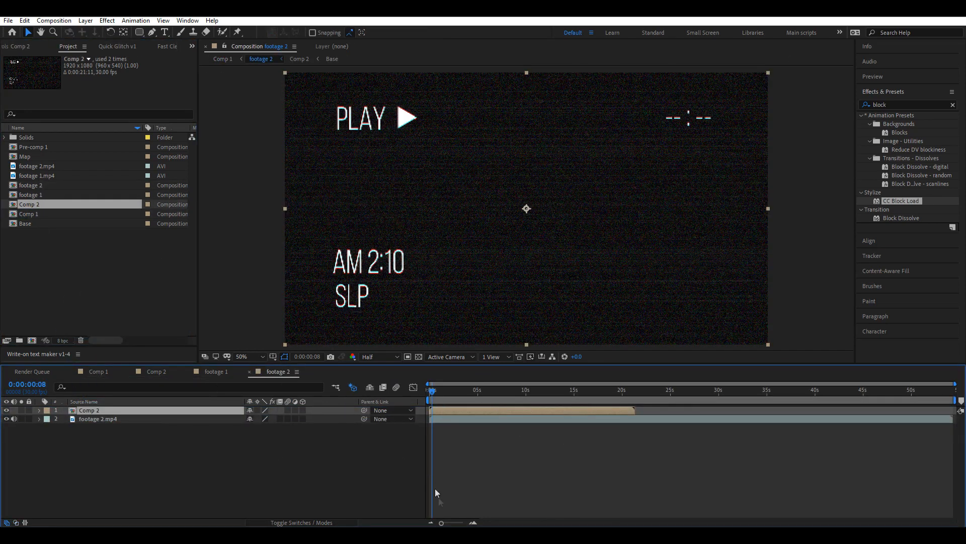
drag(442, 523, 463, 522)
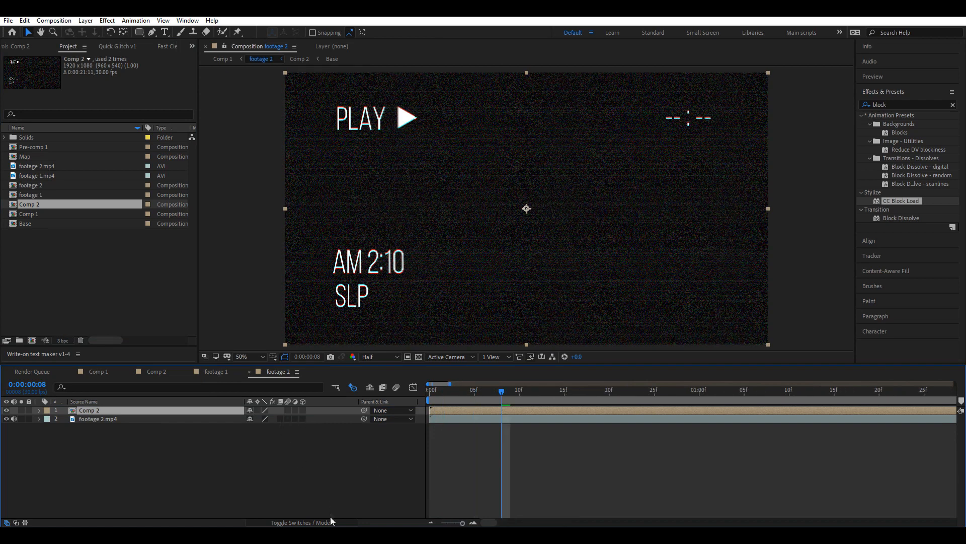
click(302, 523)
click(267, 410)
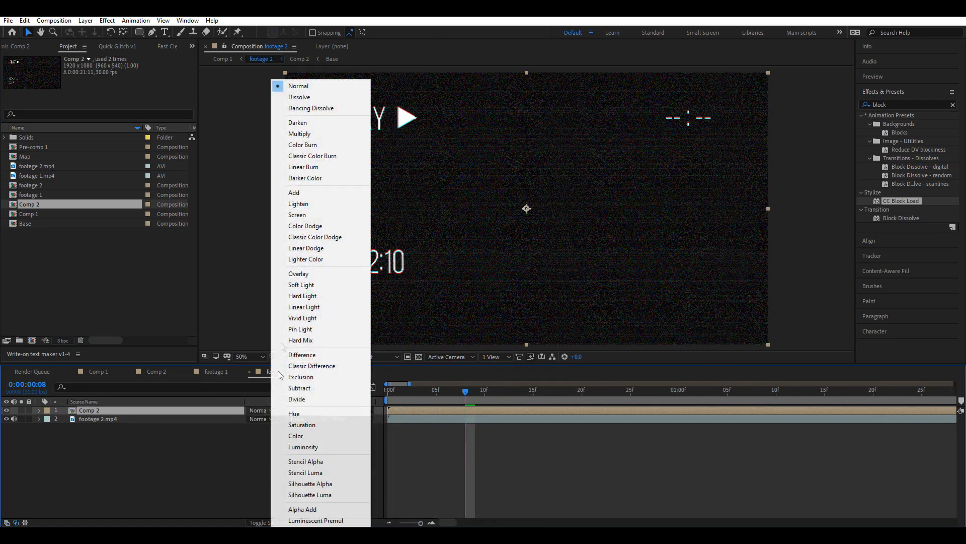
click(303, 214)
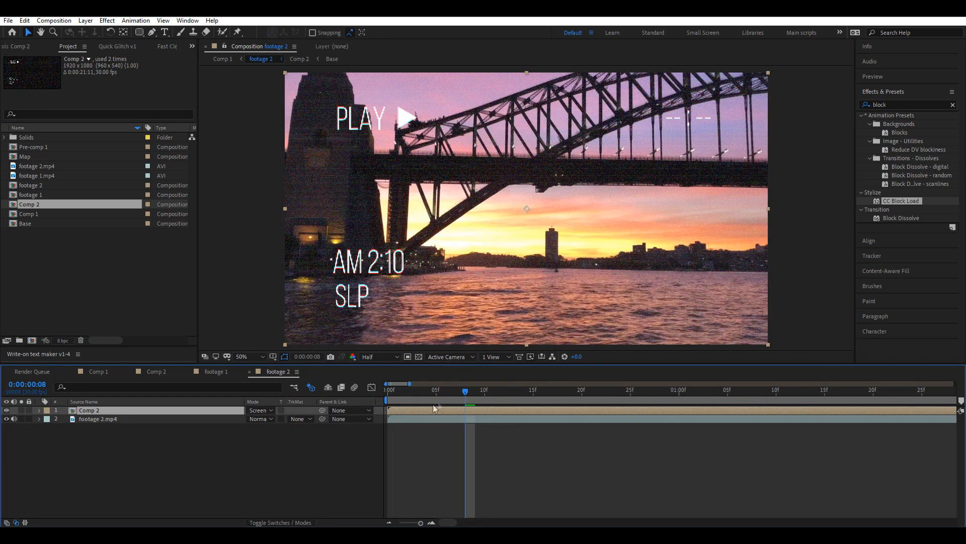
Keyframe the Comp 2 layer's opacity at 0:00:00:00 and 0:00:00:05 in footage 2, lowering the second keyframe to fade the overlay out.
click(391, 396)
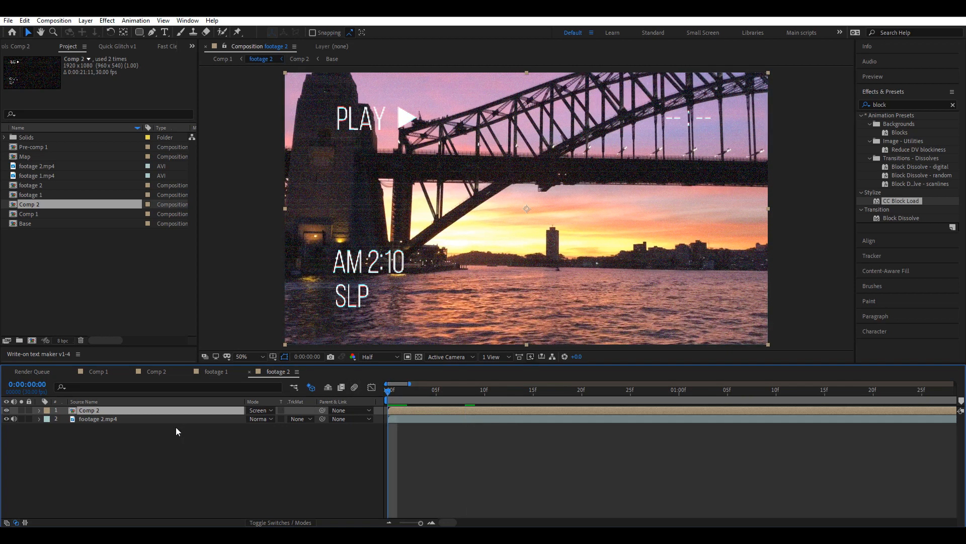
key(t)
click(65, 418)
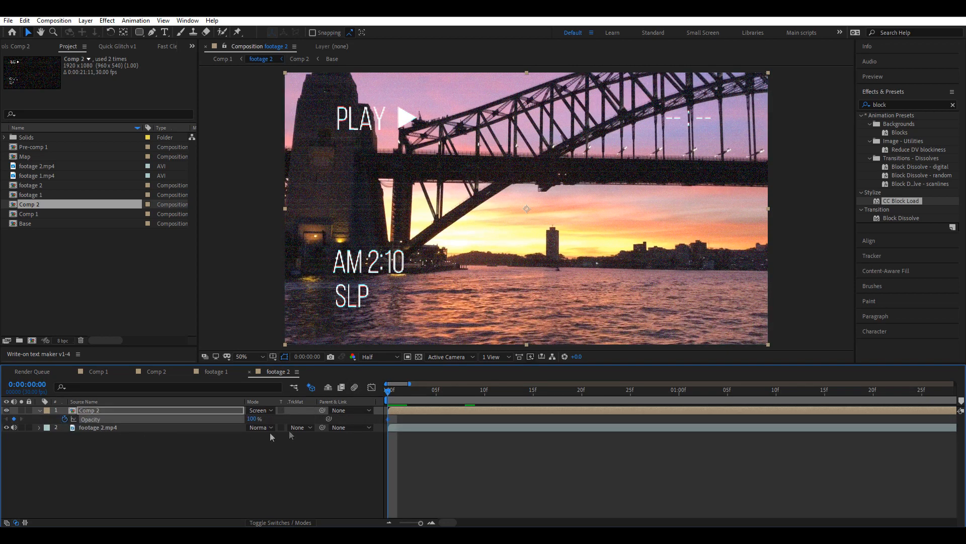
click(438, 391)
click(6, 418)
click(437, 391)
click(6, 419)
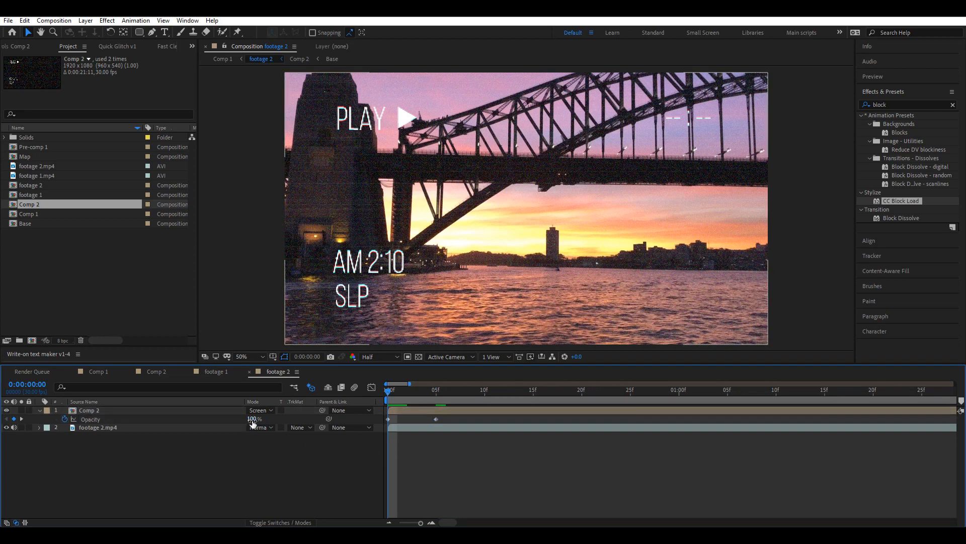
click(22, 419)
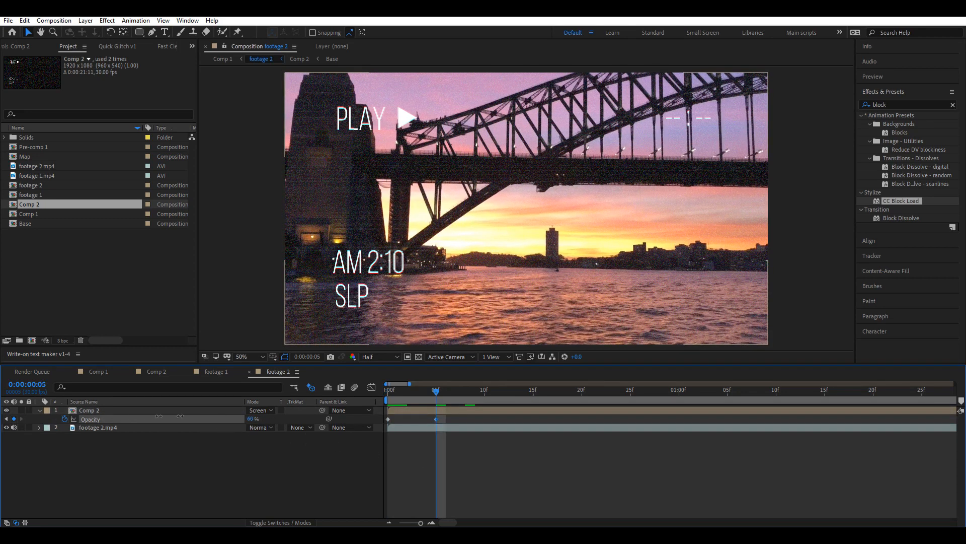
drag(159, 416, 84, 424)
Close the Comp 2 and footage 1 timelines and scrub Comp 1 to 0:00:03:10.
click(155, 437)
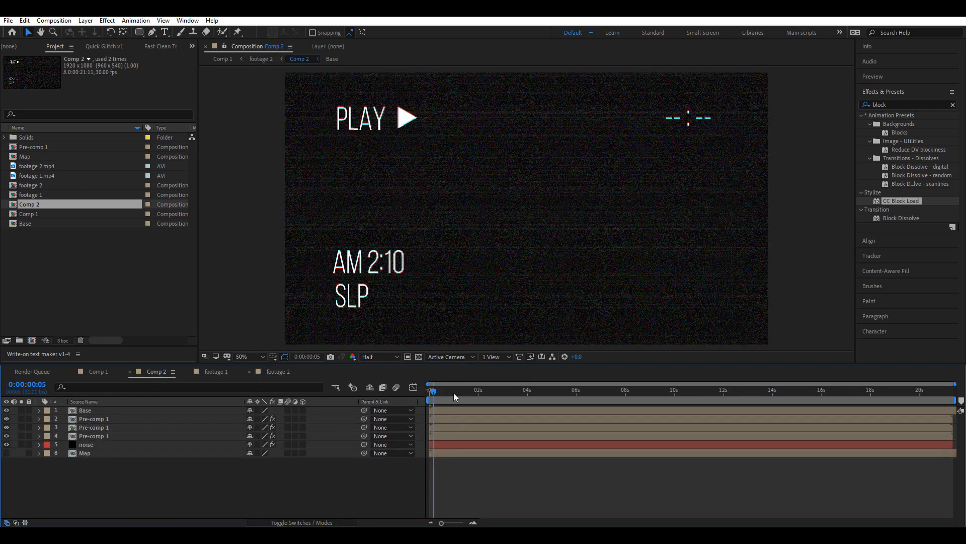
click(124, 372)
click(128, 371)
click(129, 372)
drag(615, 392, 719, 421)
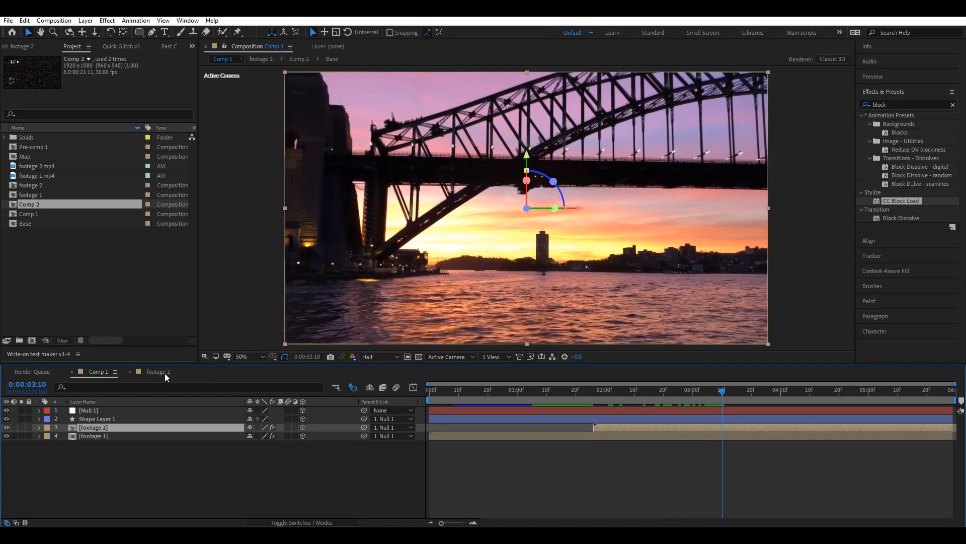
Shift the Comp 2 layer's opacity keyframes to a later time in the footage 2 composition.
click(165, 373)
click(431, 412)
key(t)
drag(447, 417, 814, 424)
click(624, 461)
Set Comp 1's preview resolution to Full and play back the transition from the start.
click(97, 371)
click(436, 427)
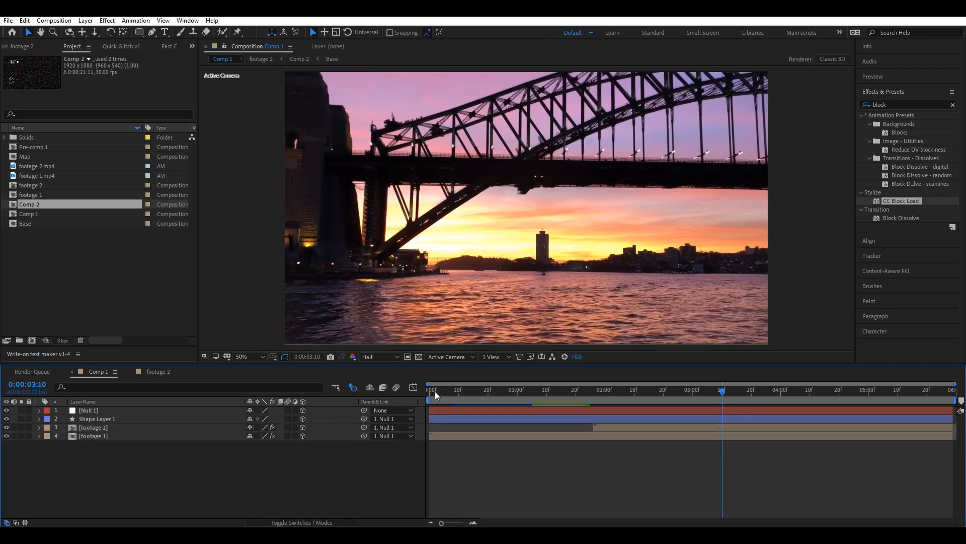
drag(434, 391, 402, 395)
click(385, 358)
click(376, 371)
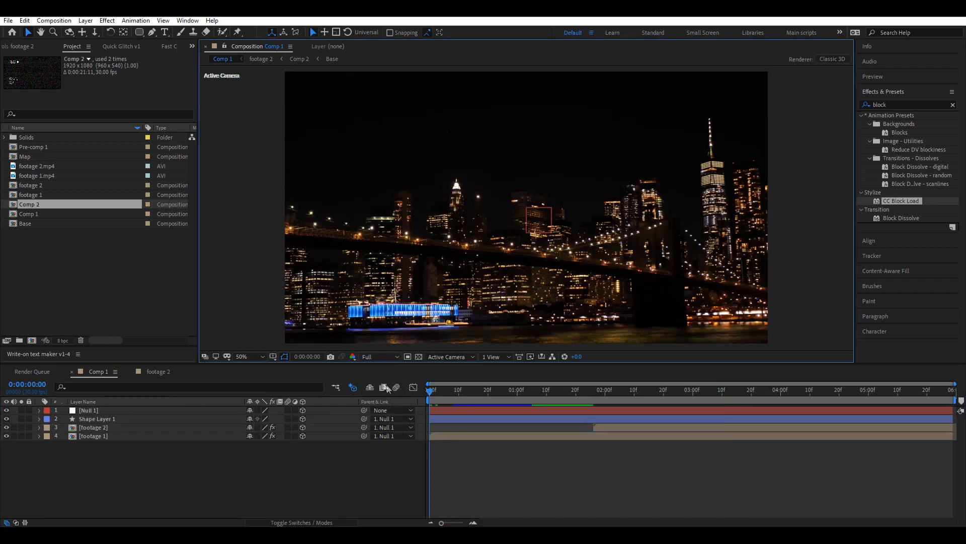
key(space)
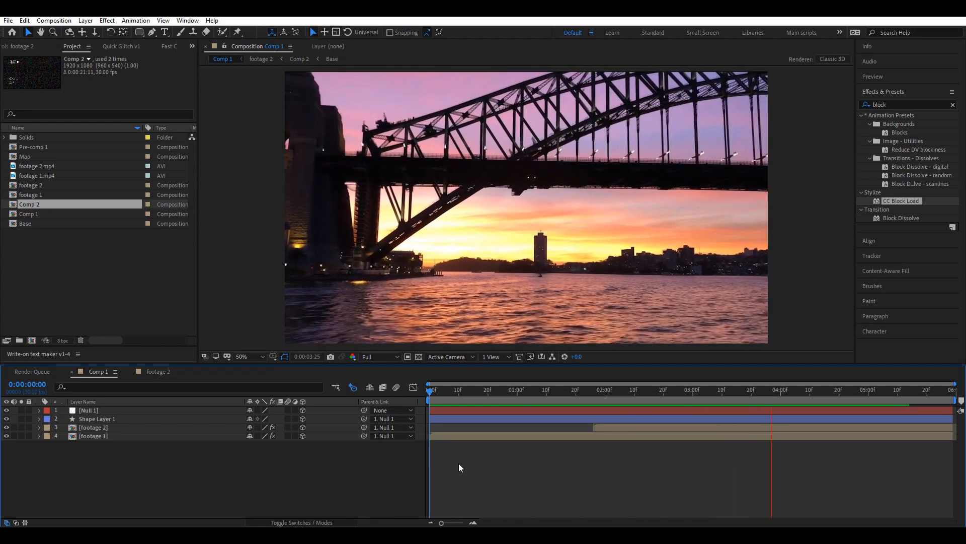
key(space)
Reveal the keyframes of all Comp 1 layers and apply Easy Ease to the Scale and Field Of View keyframes.
drag(135, 466, 114, 410)
key(u)
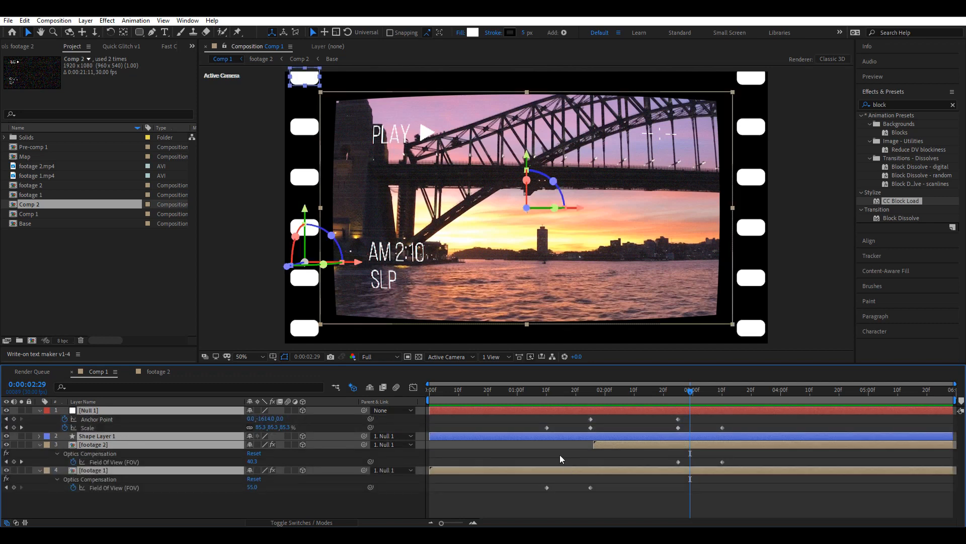
click(619, 459)
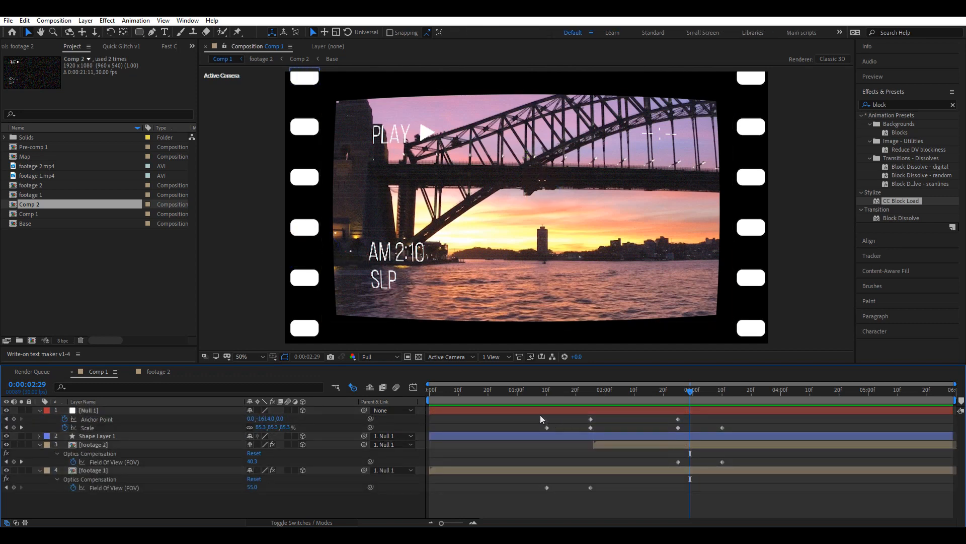
drag(599, 501, 540, 424)
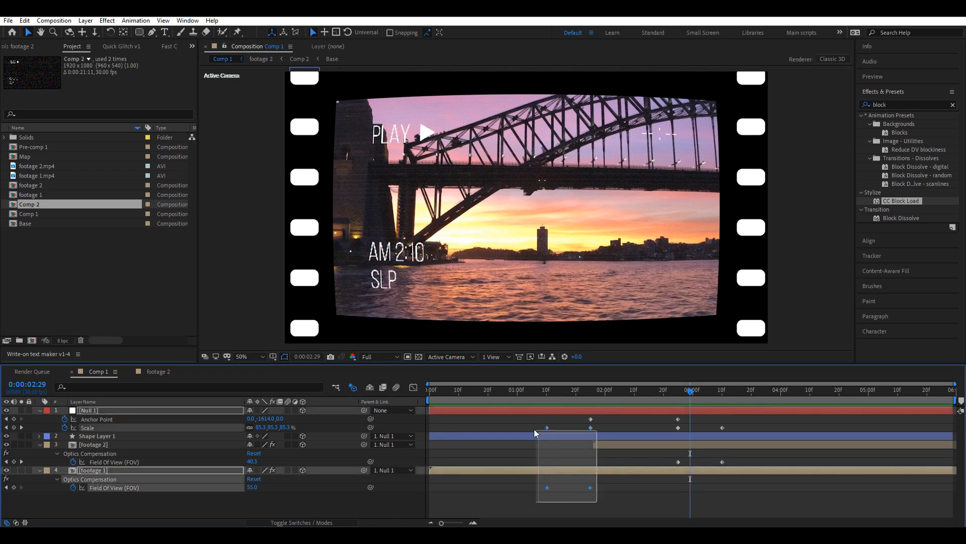
key(F9)
drag(768, 486, 667, 429)
key(F9)
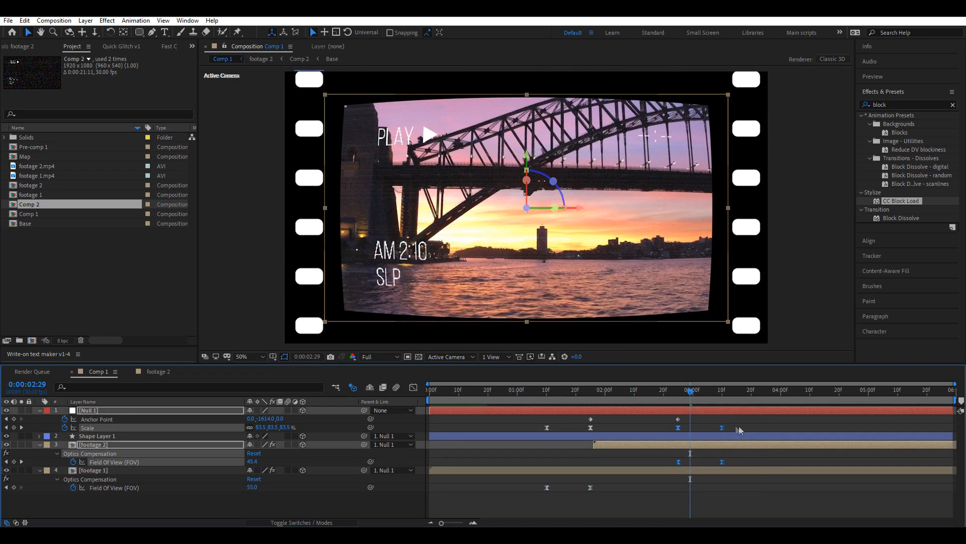
click(737, 430)
Set the keyframe velocity of Null 1's last two Scale keyframes to 75% incoming and 25% outgoing influence.
click(681, 428)
click(683, 432)
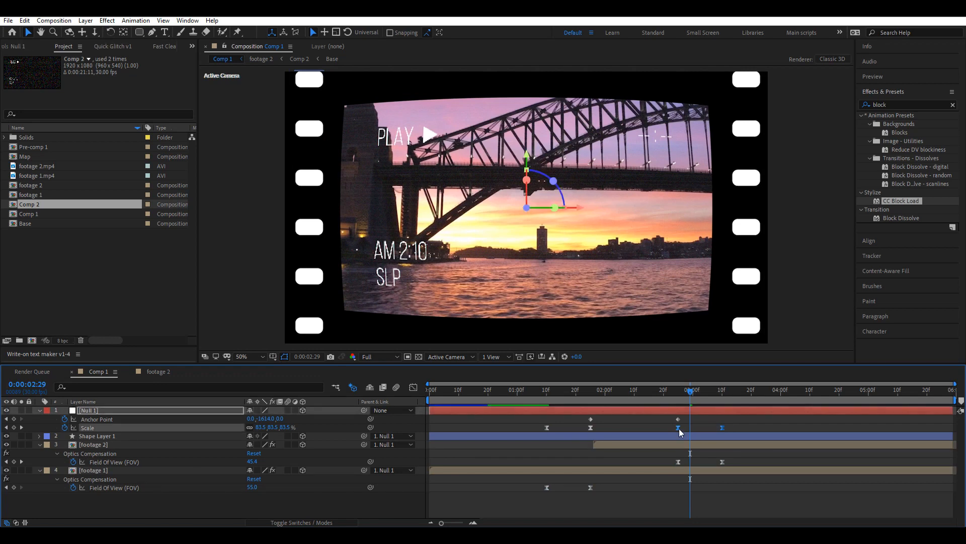
right_click(683, 432)
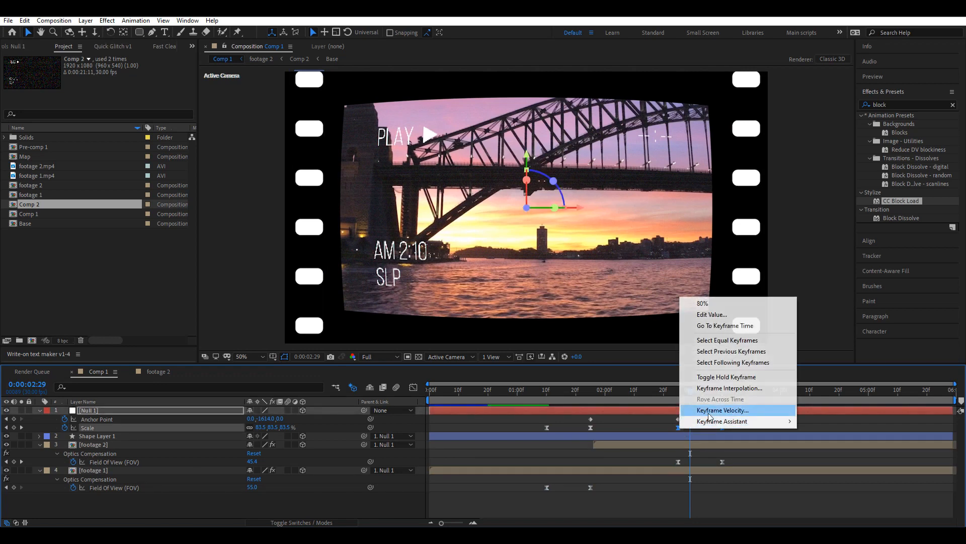
click(725, 407)
click(397, 277)
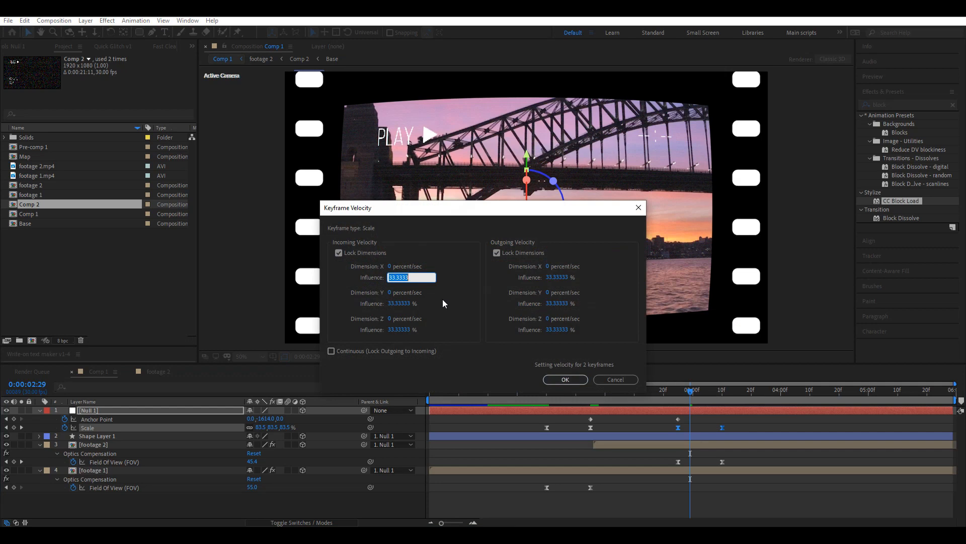
text(75)
click(561, 277)
text(25)
click(566, 379)
Set the keyframe velocity of footage 2's Field Of View keyframes to 75% incoming and 25% outgoing influence.
click(679, 461)
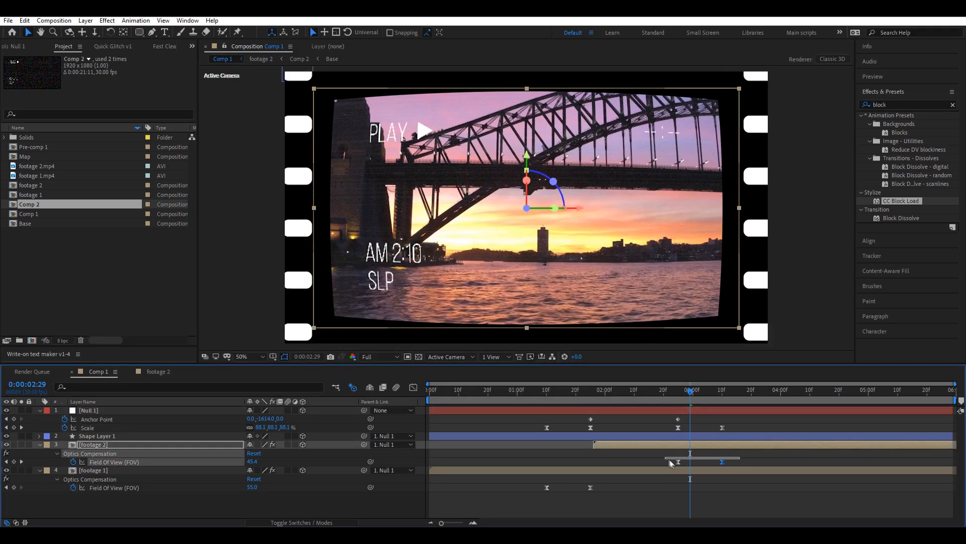
right_click(681, 463)
click(709, 443)
click(403, 265)
text(75)
click(557, 265)
text(25)
click(565, 315)
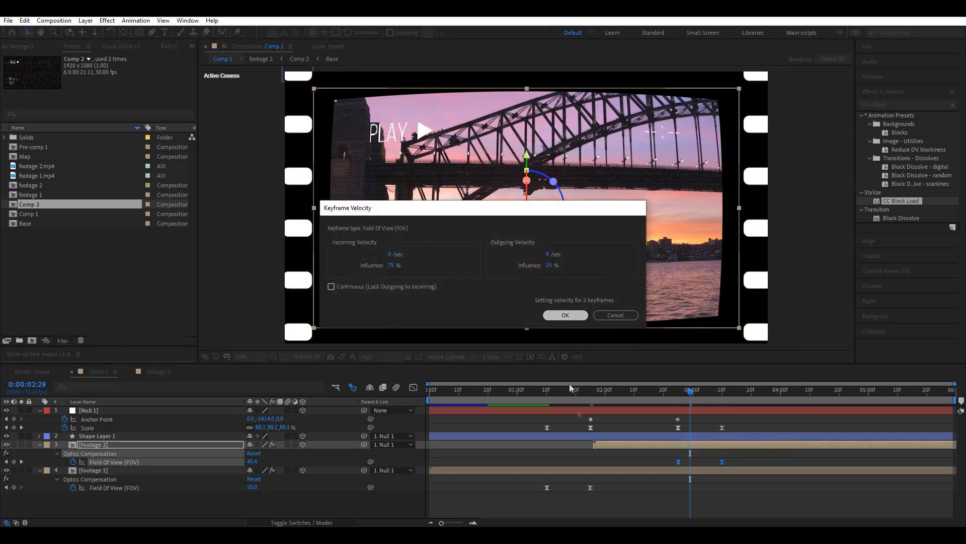
Set the keyframe velocity of Null 1's first two Scale keyframes to 75% incoming and 25% outgoing influence.
drag(534, 428, 604, 428)
right_click(549, 428)
click(589, 411)
click(403, 277)
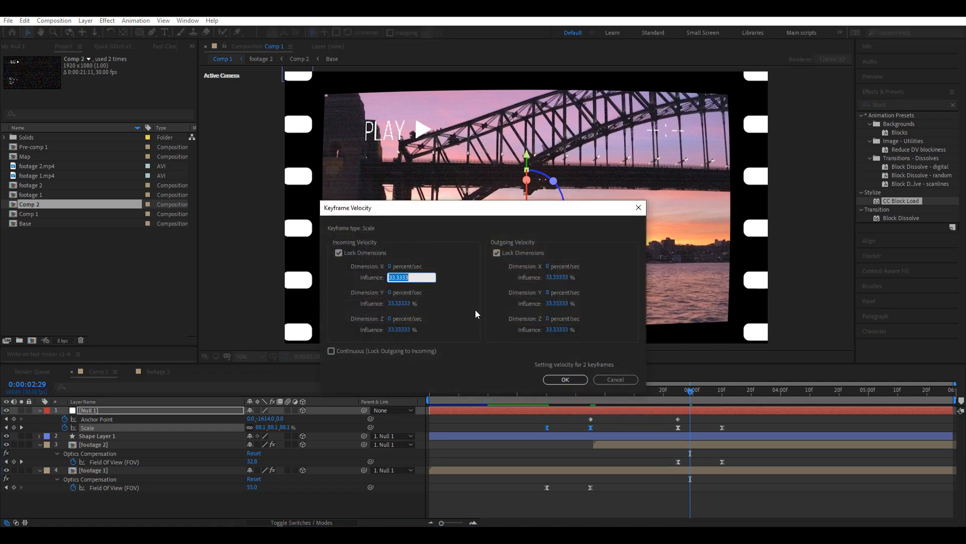
text(75)
click(558, 277)
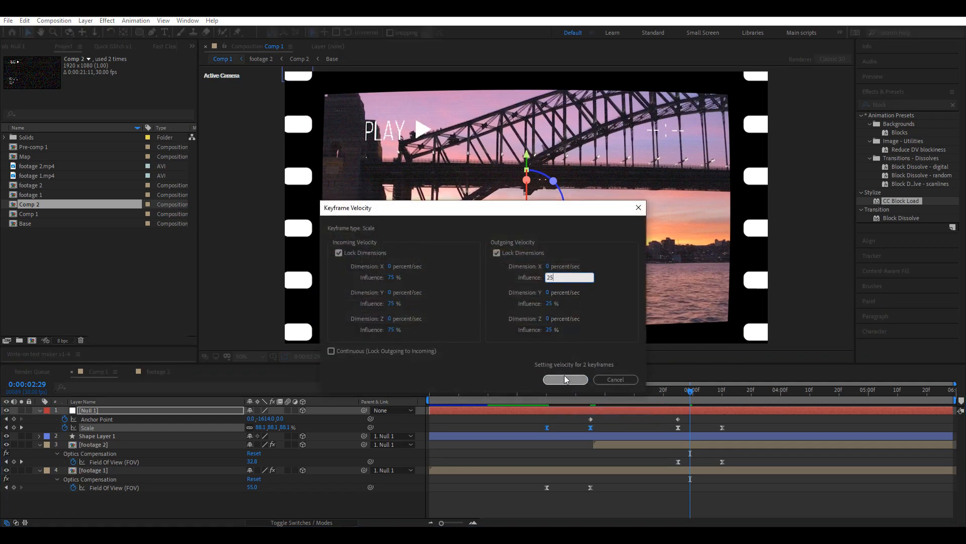
click(565, 379)
Set footage 1's two Field Of View keyframes to 75% incoming influence and adjust their outgoing influence.
drag(596, 490, 544, 491)
right_click(547, 488)
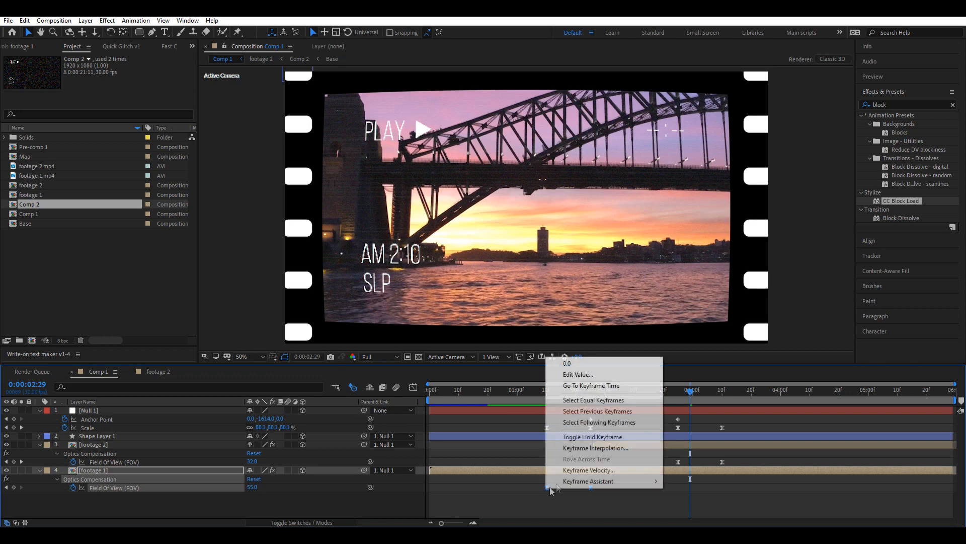
click(569, 470)
click(403, 270)
text(75)
click(554, 266)
click(565, 315)
Apply Easy Ease to both Anchor Point keyframes of Null 1.
drag(689, 416, 572, 419)
key(F9)
click(521, 416)
Play back the eased film-strip transition in Comp 1 from the start.
drag(511, 393, 385, 388)
key(space)
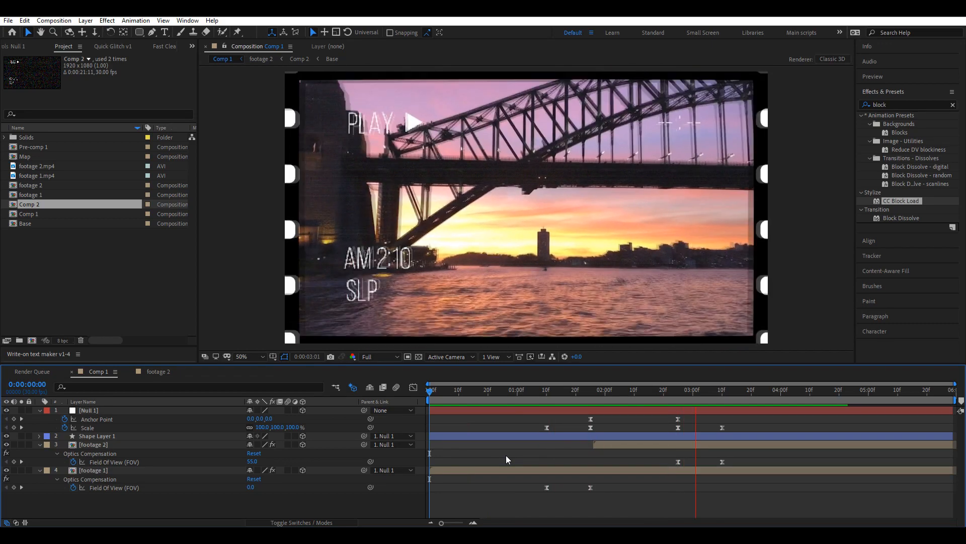
key(space)
key(space)
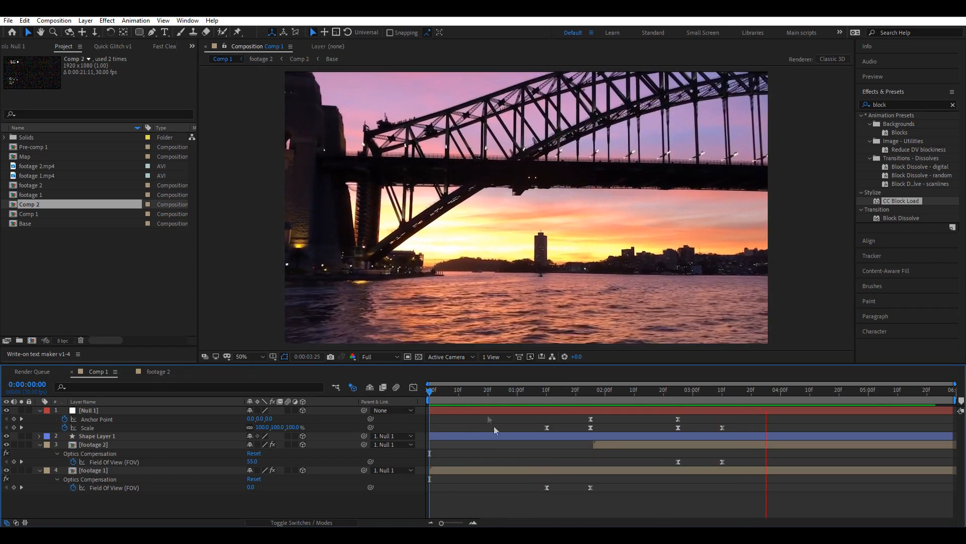
key(space)
key(space)
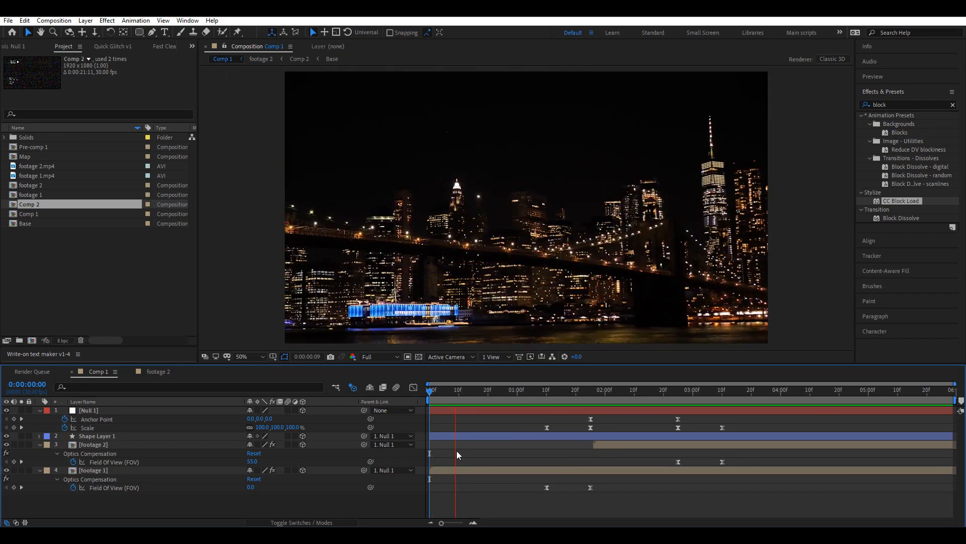